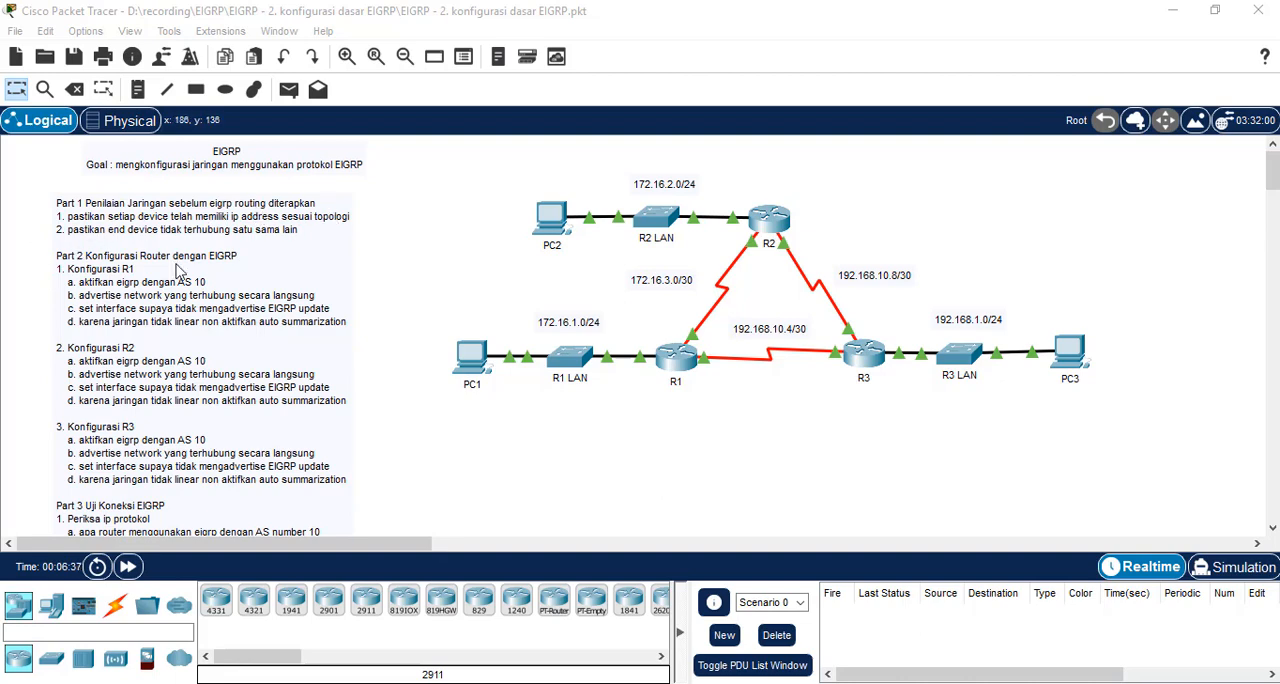
# Review the lab instructions and run ipconfig /all in PC1's command prompt
pyautogui.scroll(-3, 104, 450)
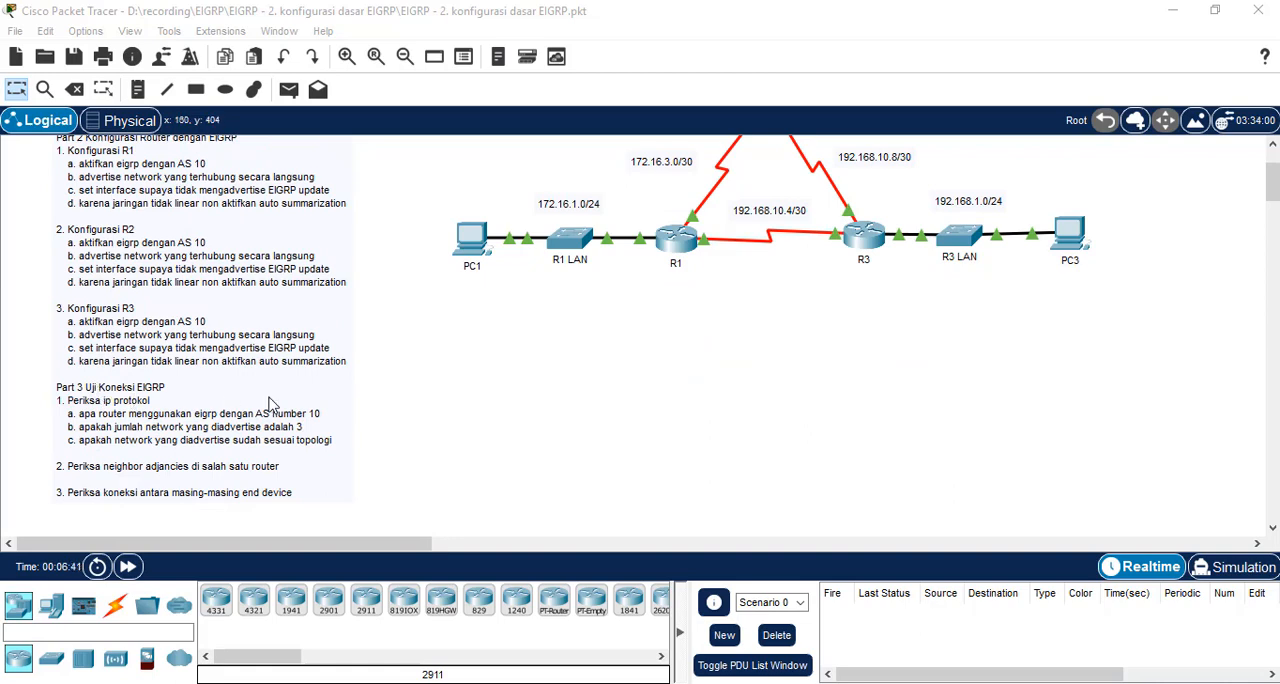
pyautogui.scroll(3, 333, 405)
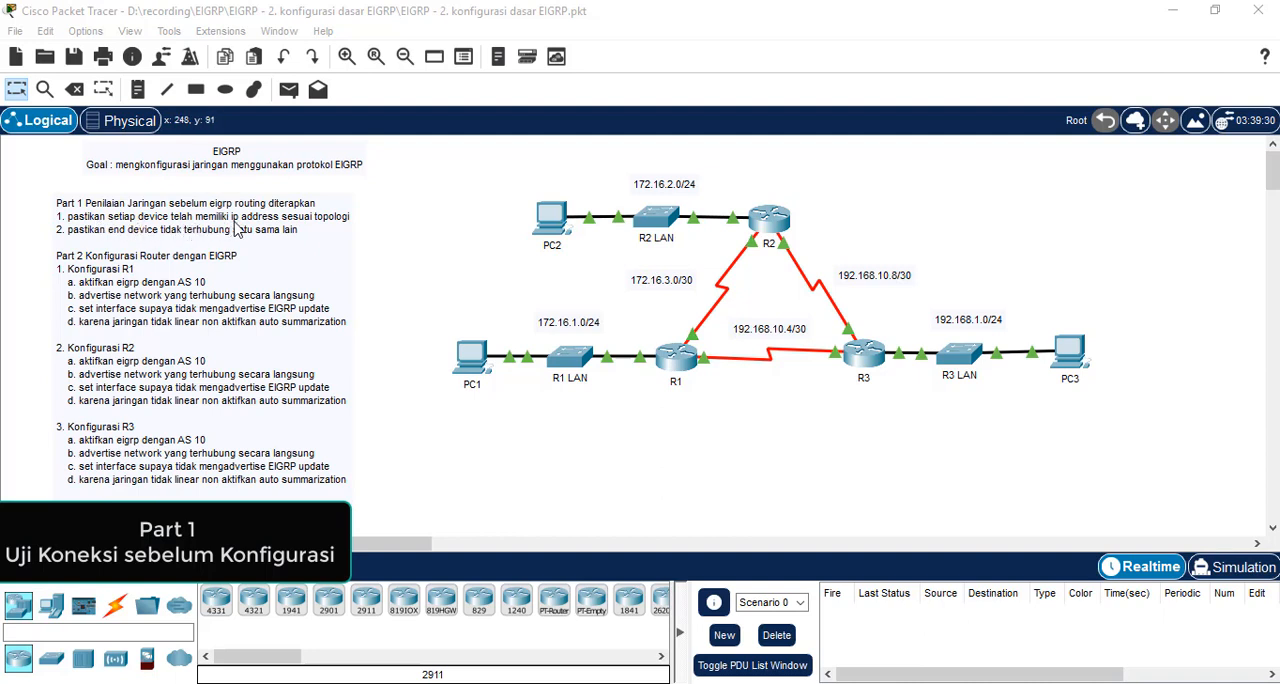
pyautogui.click(467, 366)
pyautogui.click(1058, 130)
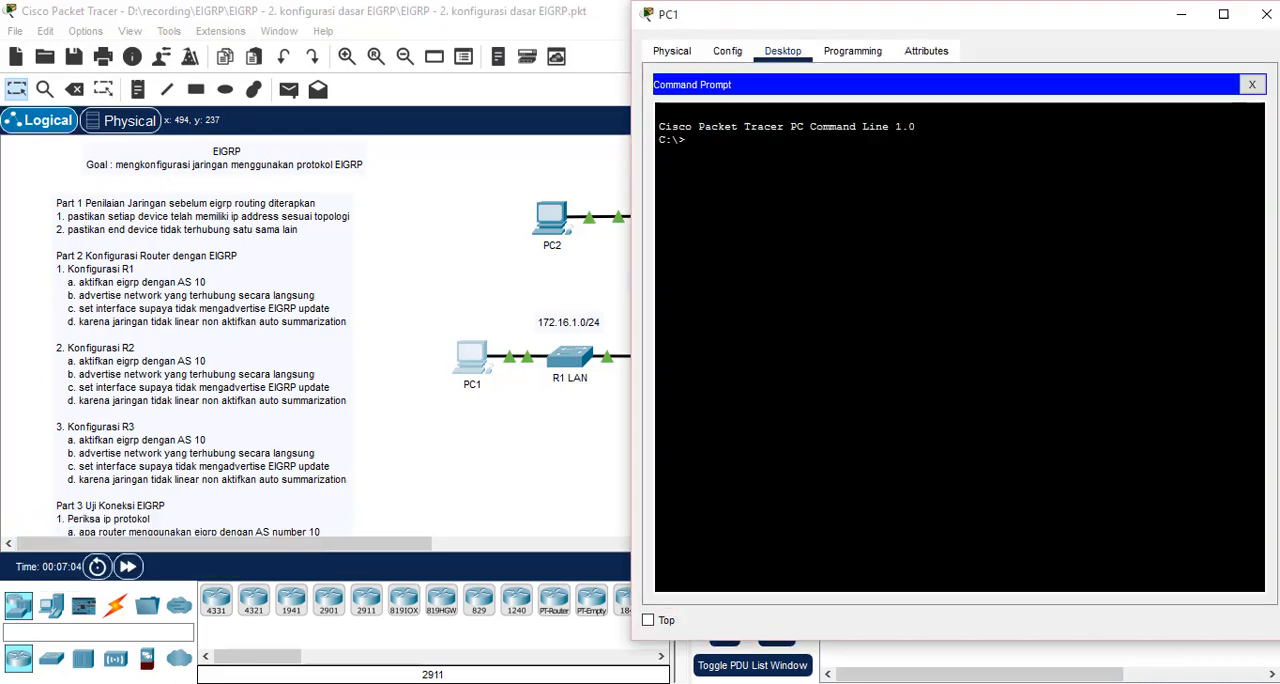
pyautogui.write('ipconfig')
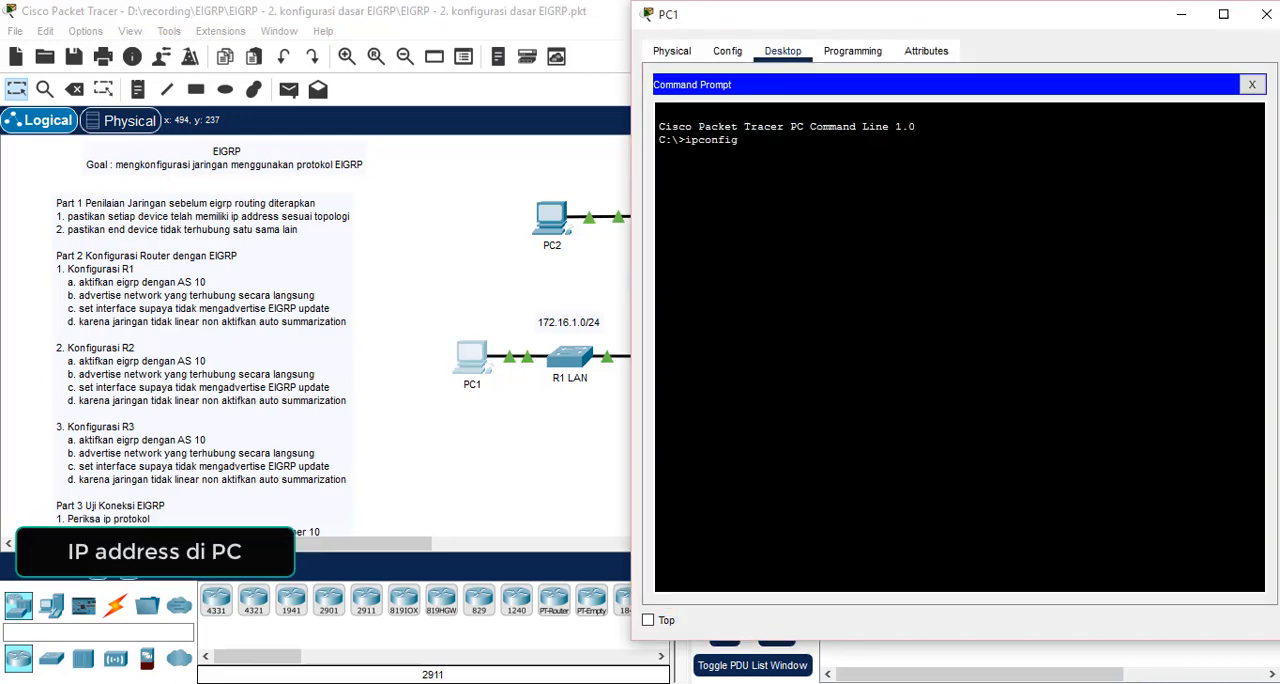
pyautogui.write(' /all')
pyautogui.press('Return')
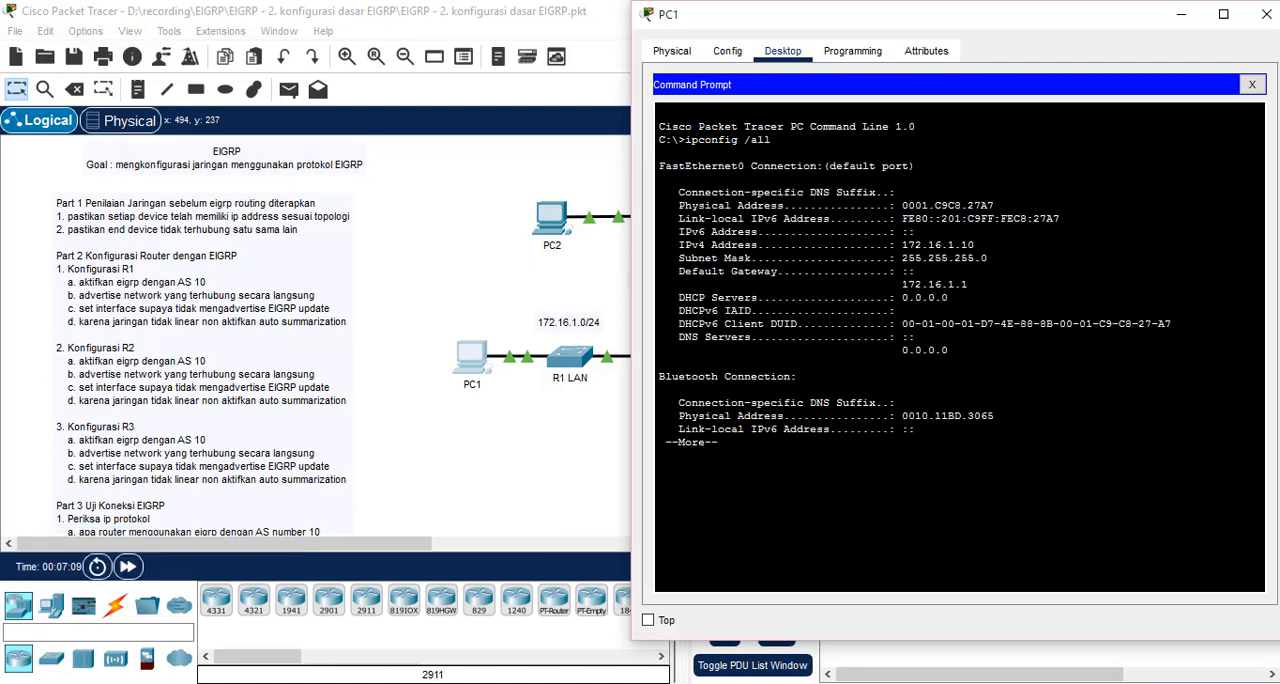
# Check PC1's IPv4 address, subnet mask and default gateway in the ipconfig output, and close the PC1 window
pyautogui.moveTo(975, 244); pyautogui.dragTo(679, 244)
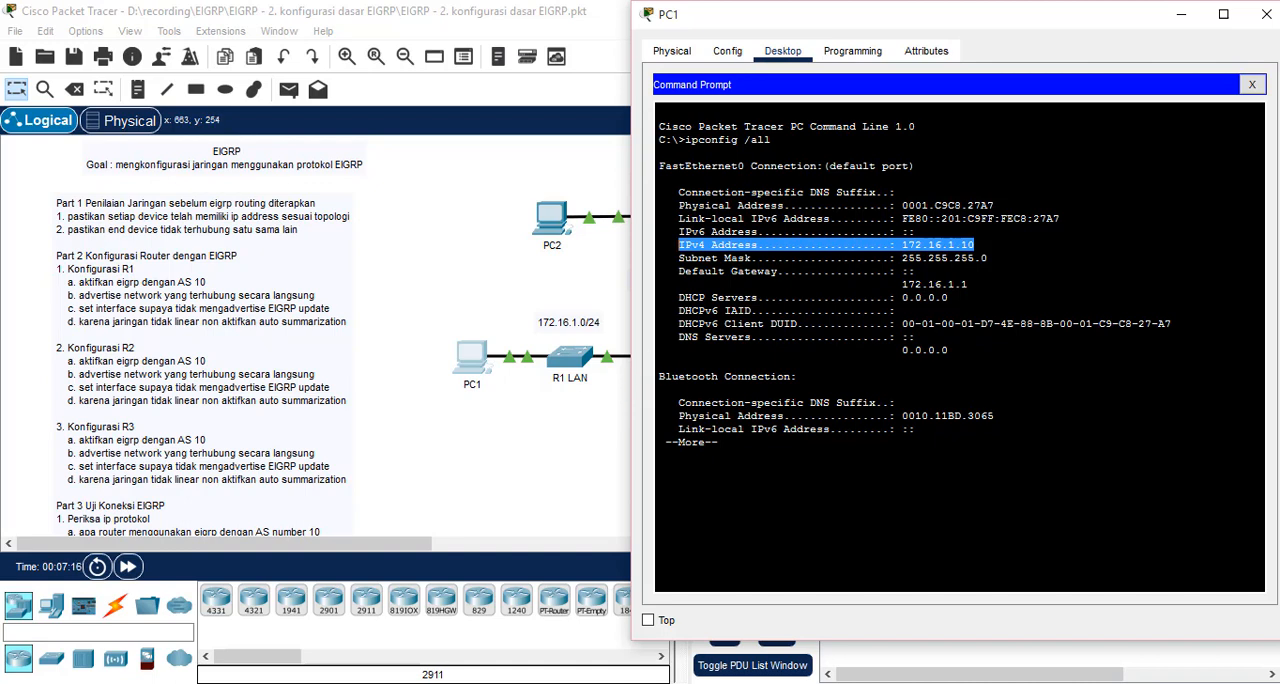
pyautogui.moveTo(989, 258); pyautogui.dragTo(908, 258)
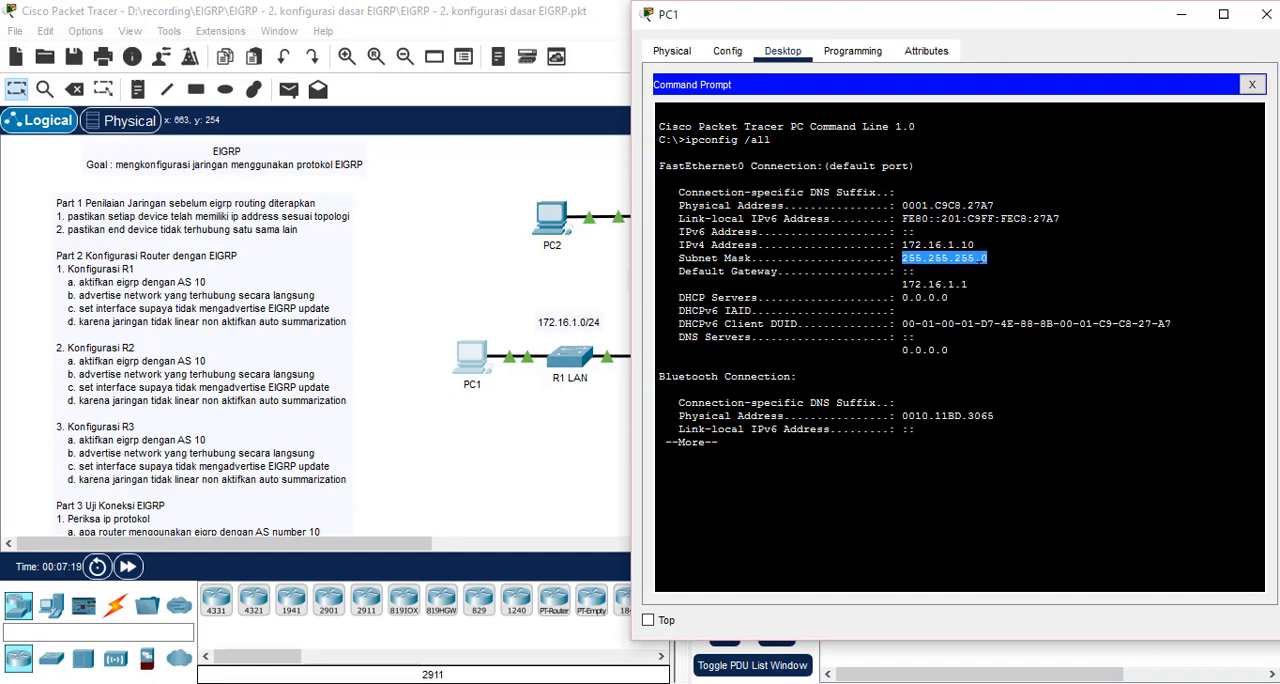
pyautogui.moveTo(968, 284); pyautogui.dragTo(897, 285)
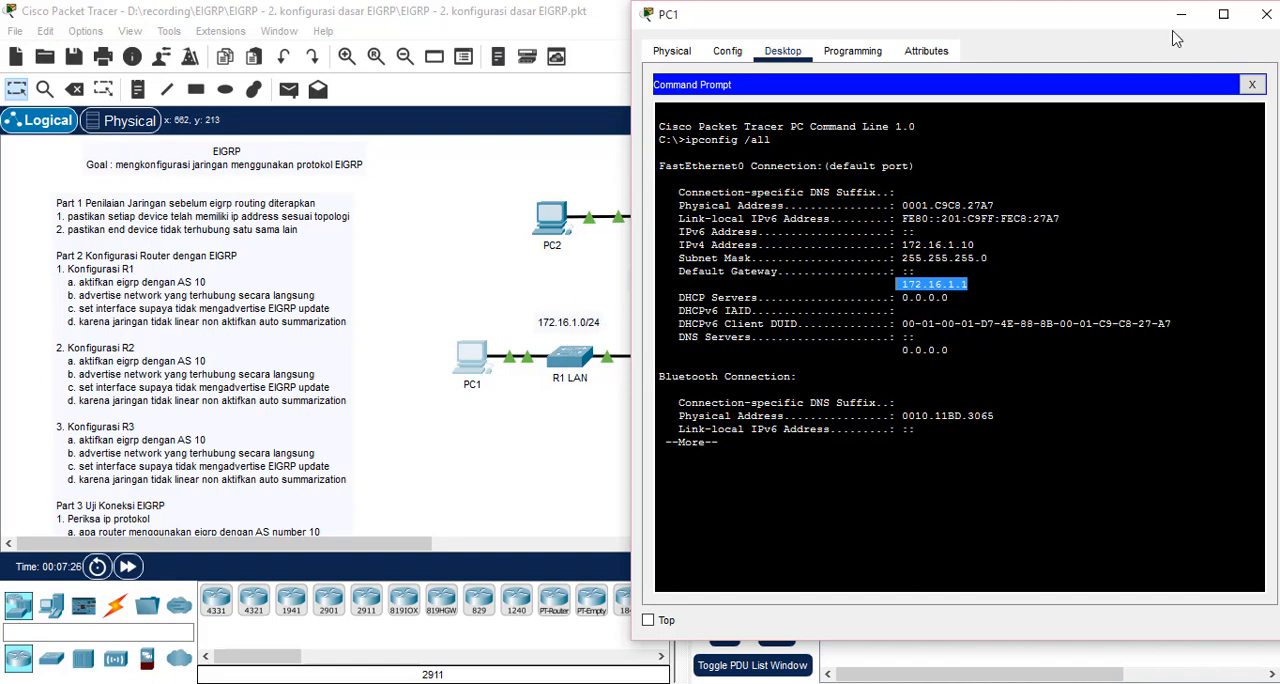
pyautogui.click(1266, 14)
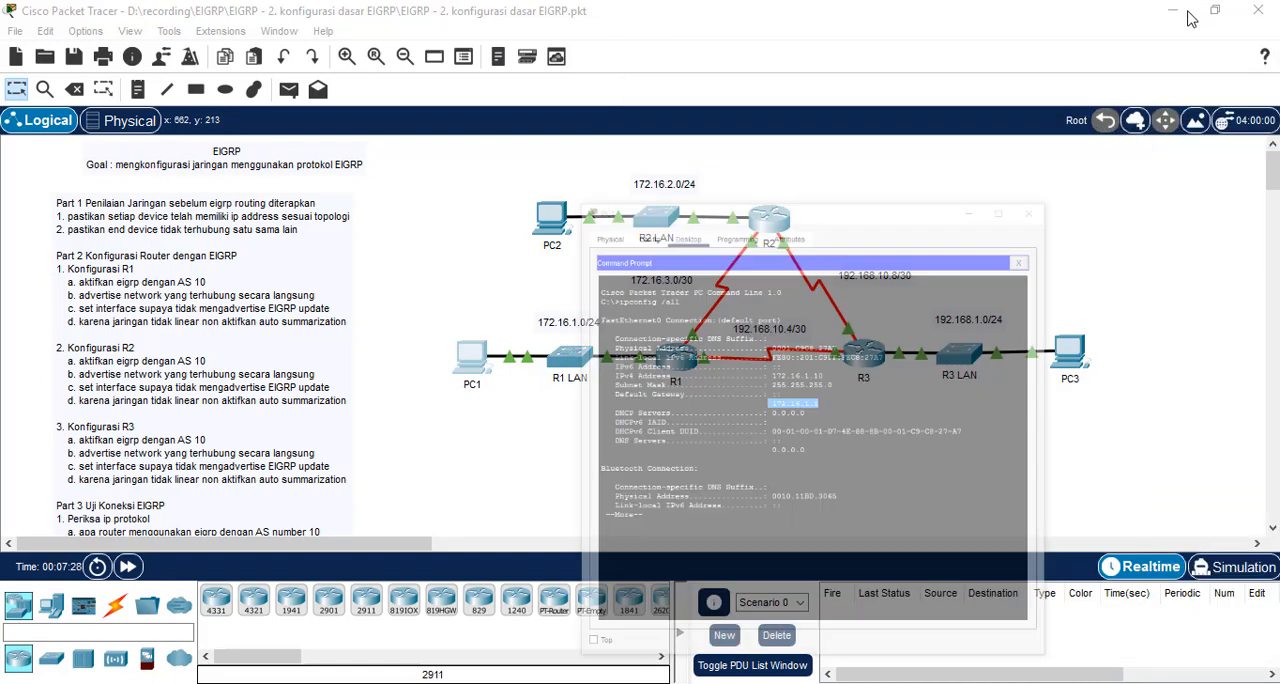
# Run sh run on R1 and check the IP addresses of GigabitEthernet0/0, Serial0/0/0 and Serial0/0/1
pyautogui.click(677, 365)
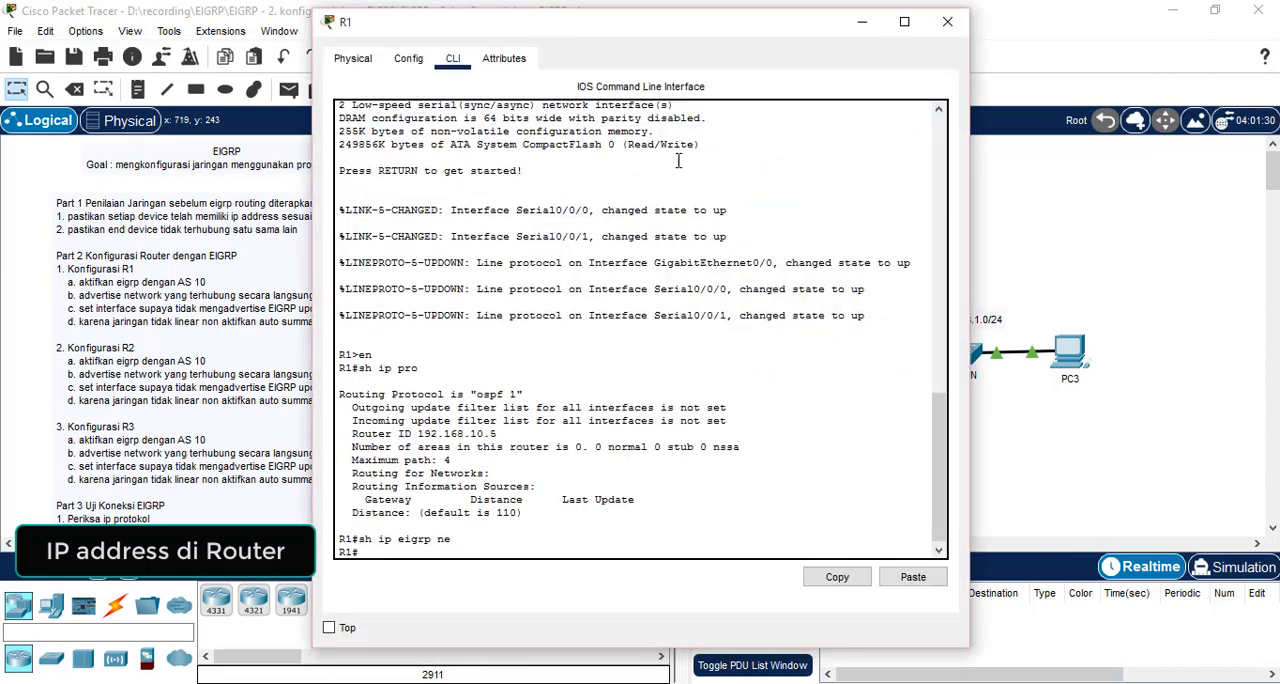
pyautogui.write('sh run')
pyautogui.press('Return')
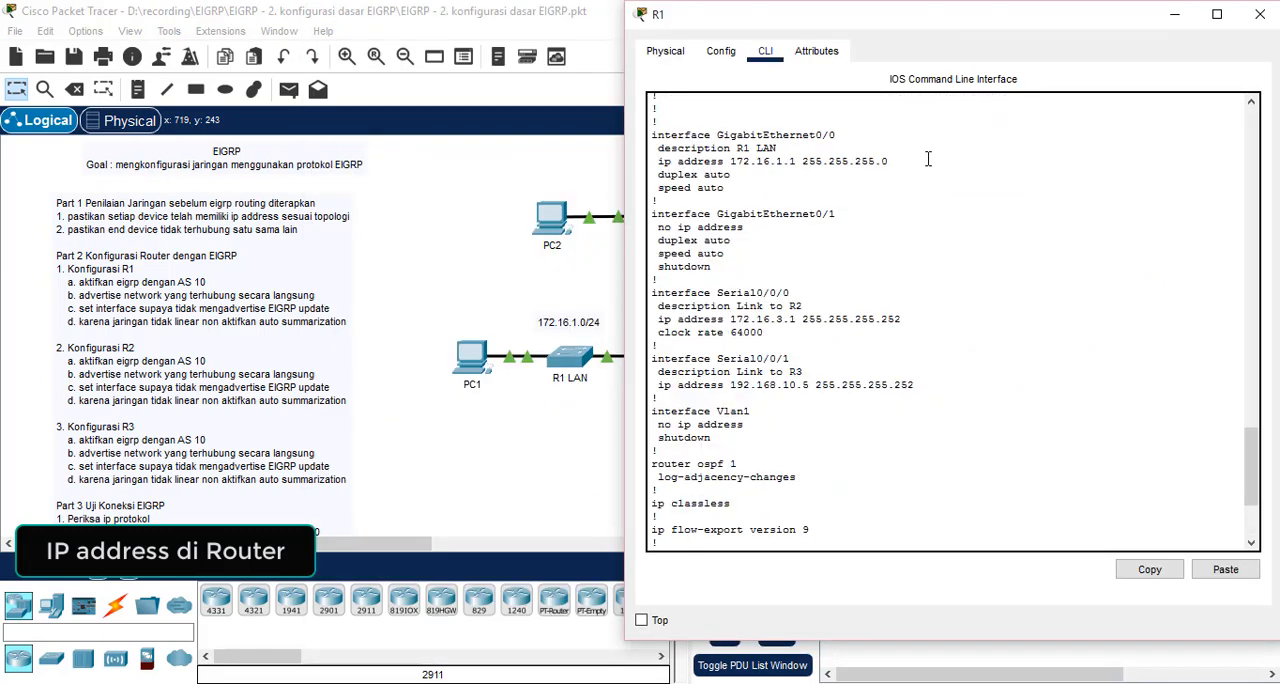
pyautogui.moveTo(888, 161); pyautogui.dragTo(657, 161)
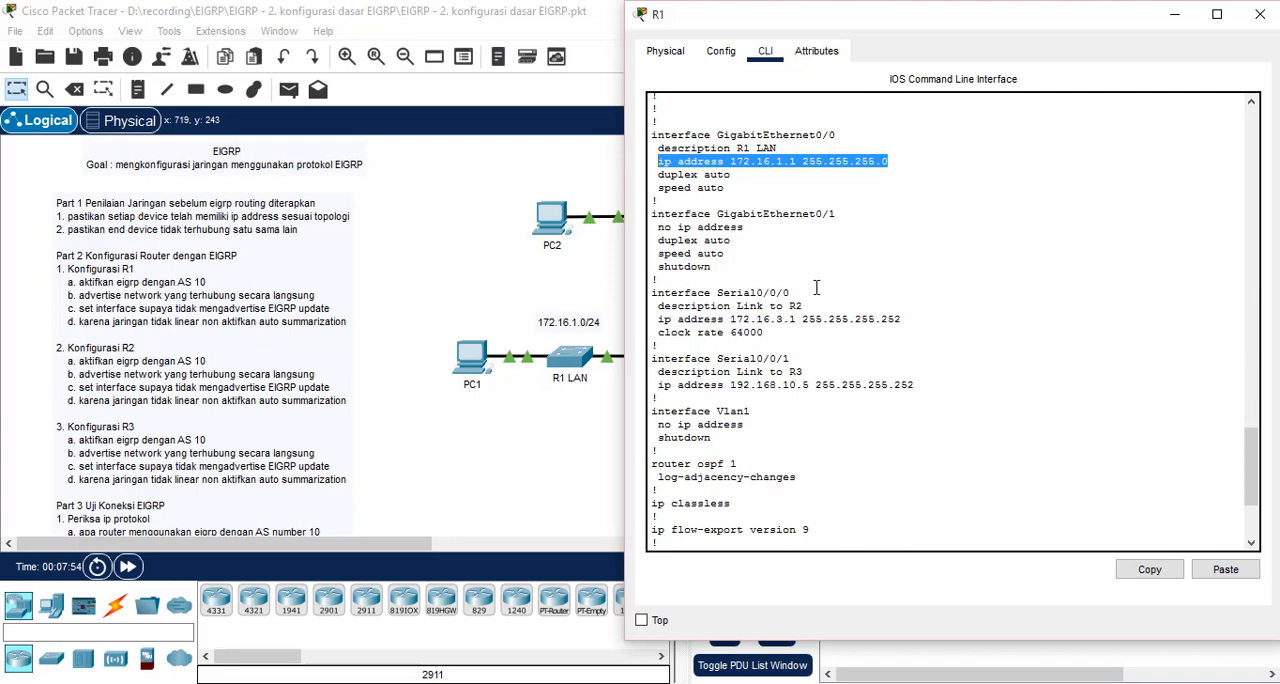
pyautogui.tripleClick(895, 319)
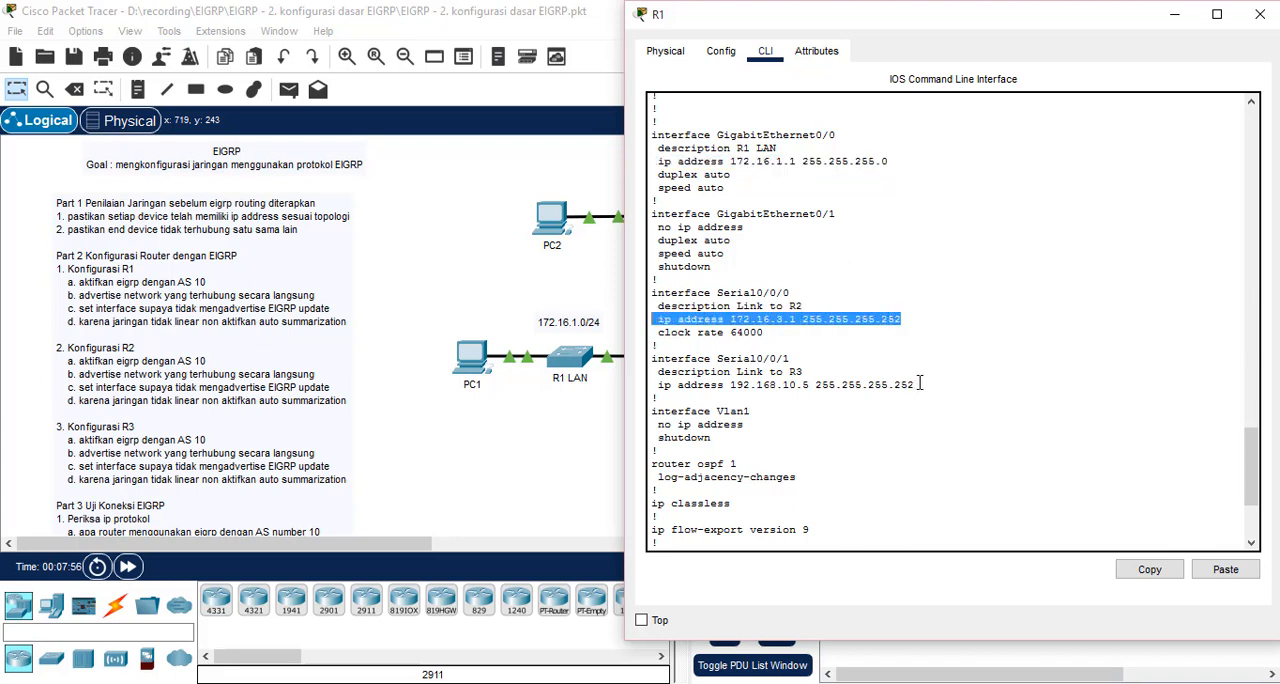
pyautogui.click(911, 385)
pyautogui.moveTo(911, 385); pyautogui.dragTo(665, 385)
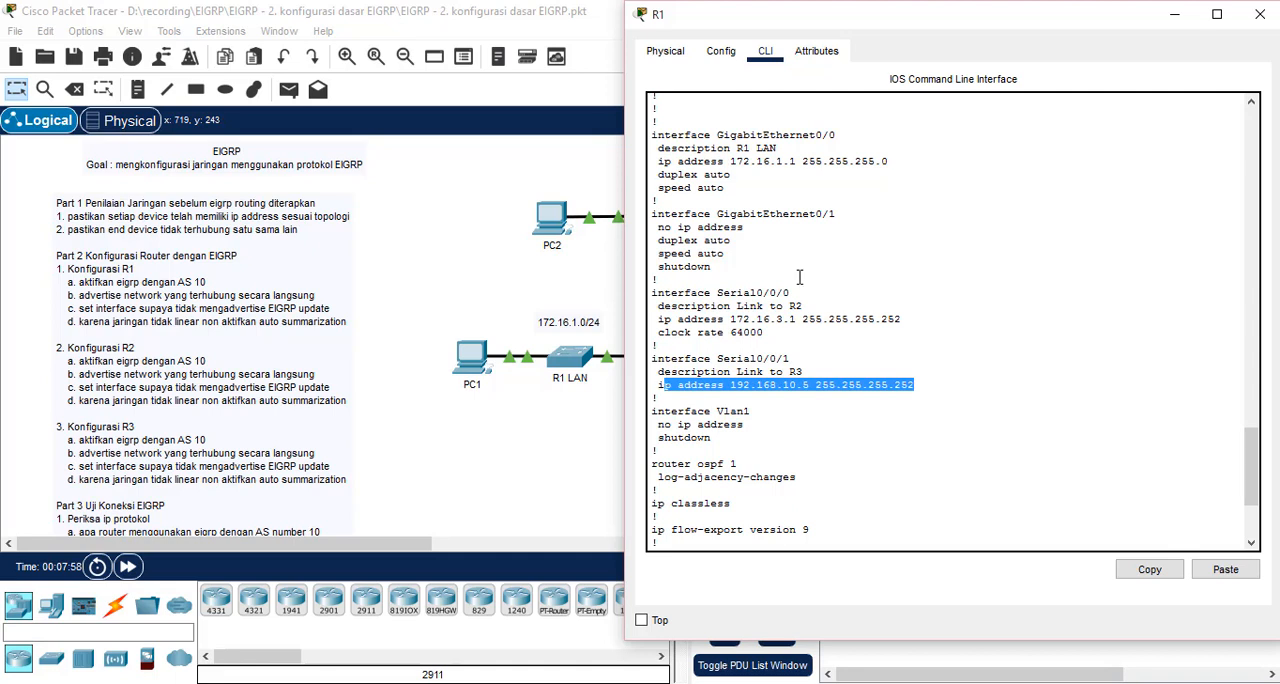
pyautogui.click(1174, 14)
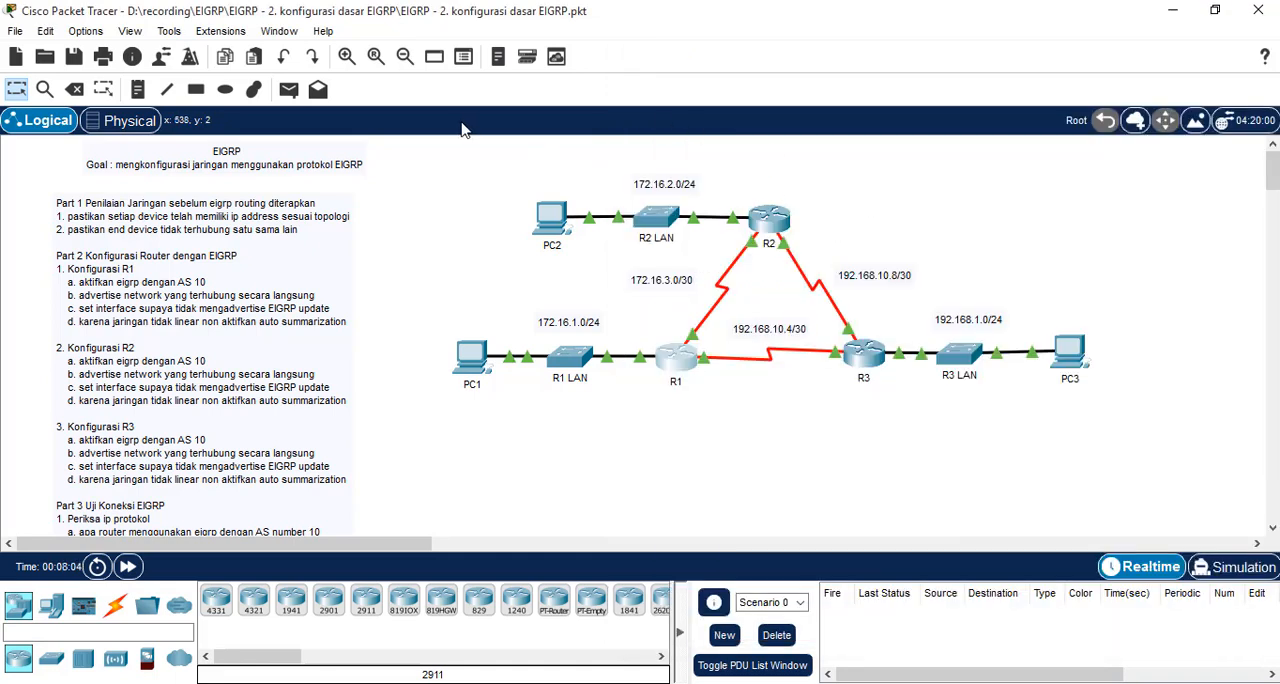
# Test LAN connectivity by sending a simple PDU from PC2 to R2 and another from PC3 to R3
pyautogui.click(288, 91)
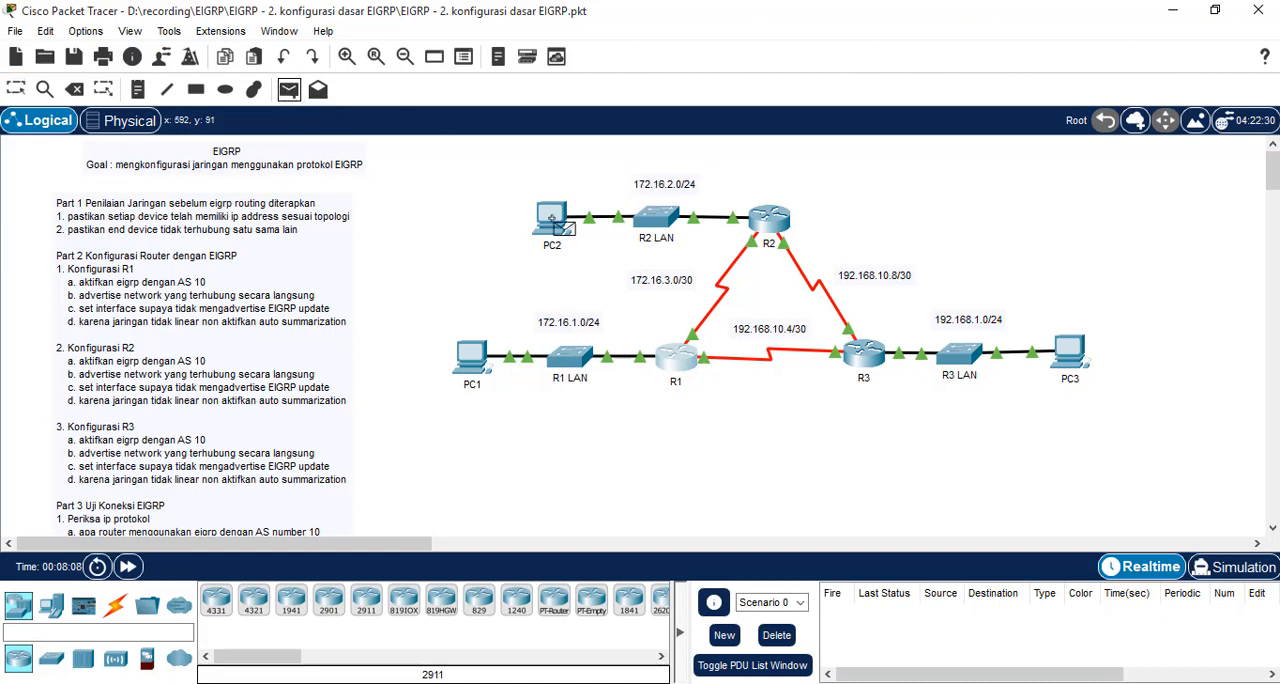
pyautogui.click(554, 219)
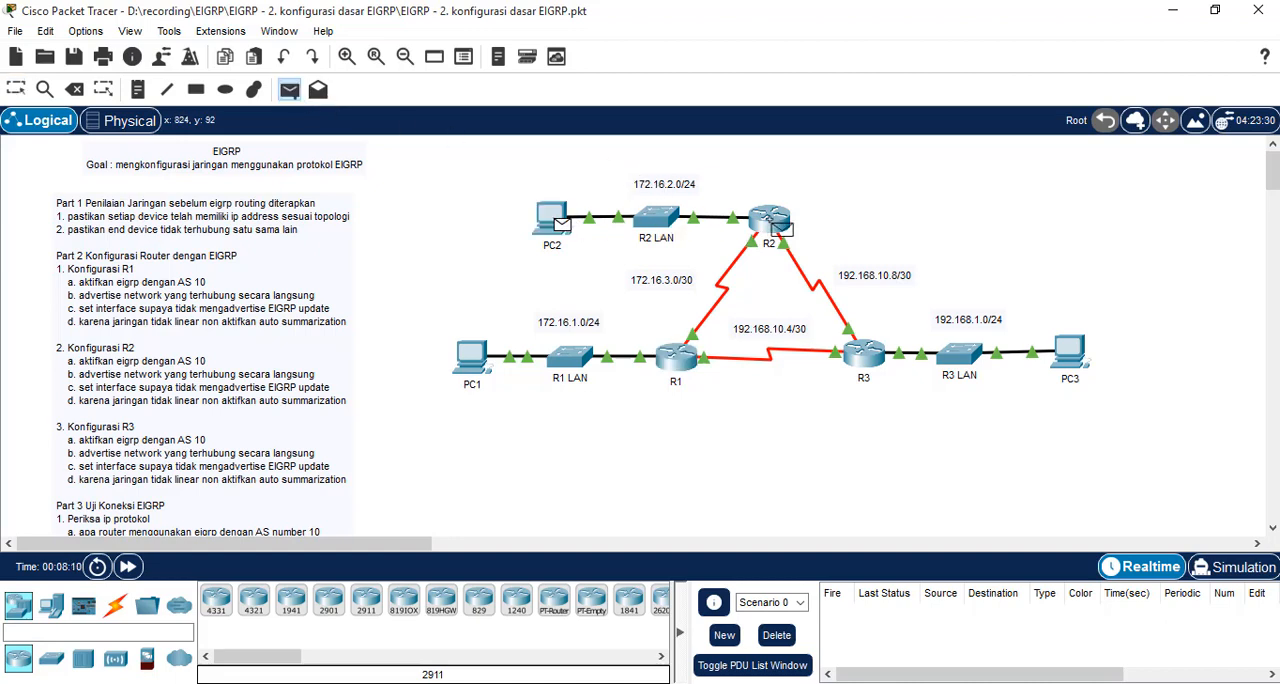
pyautogui.click(769, 220)
pyautogui.click(288, 90)
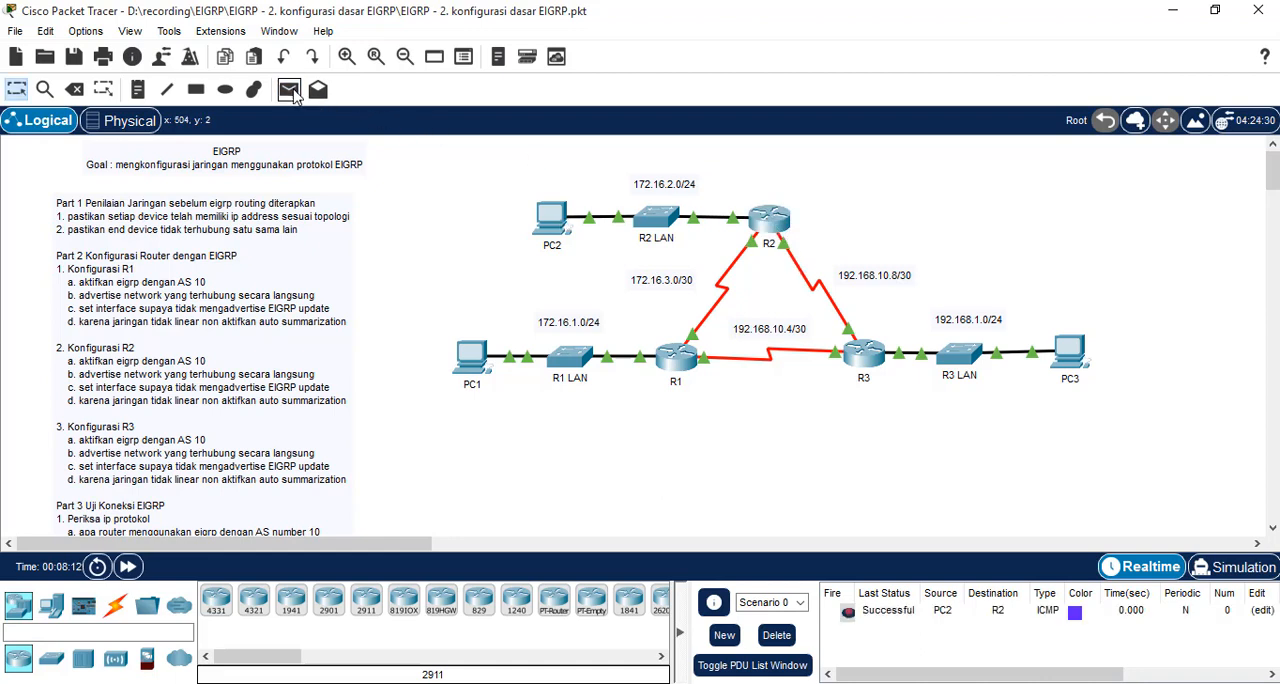
pyautogui.click(1068, 355)
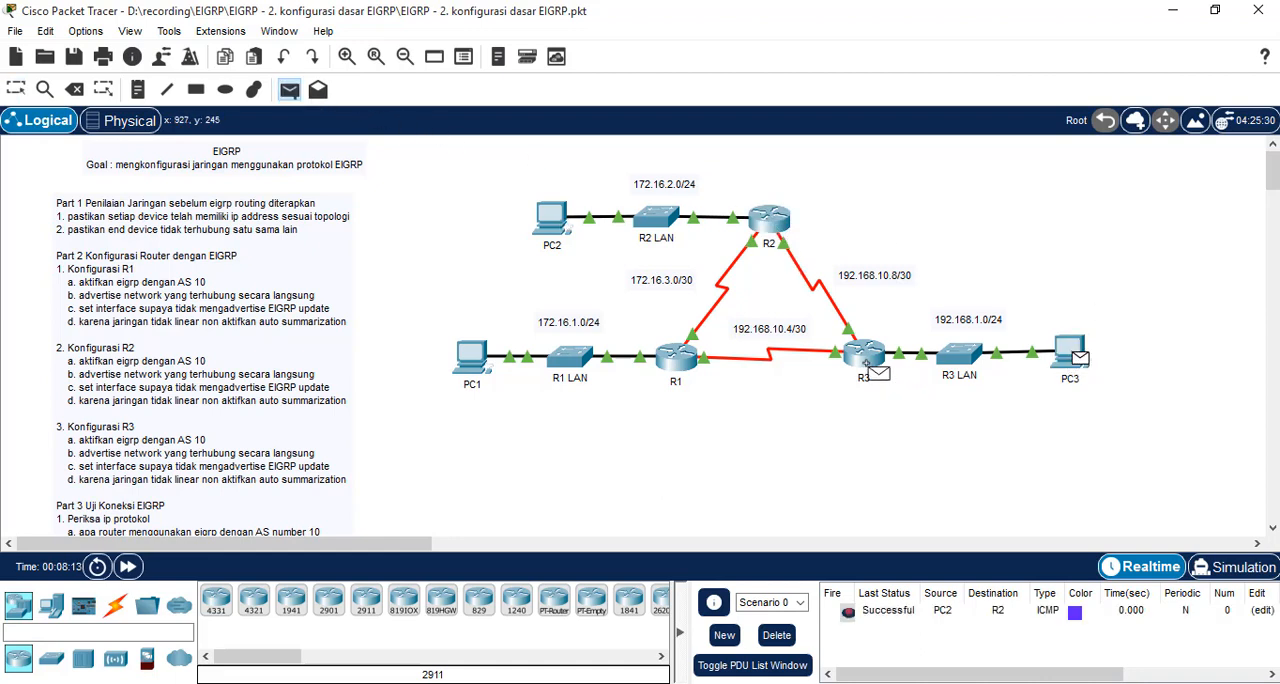
pyautogui.click(866, 360)
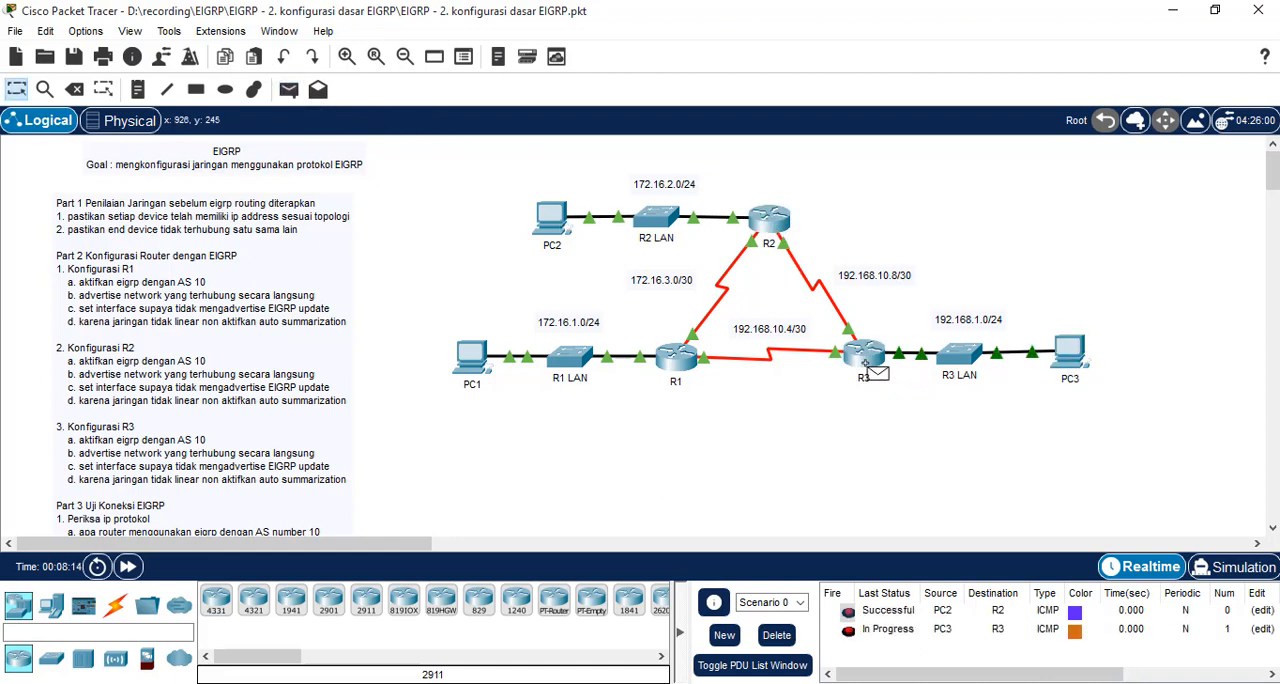
# Test R1's serial links by sending simple PDUs from R1 to R3 and from R1 to R2
pyautogui.click(288, 90)
pyautogui.click(672, 360)
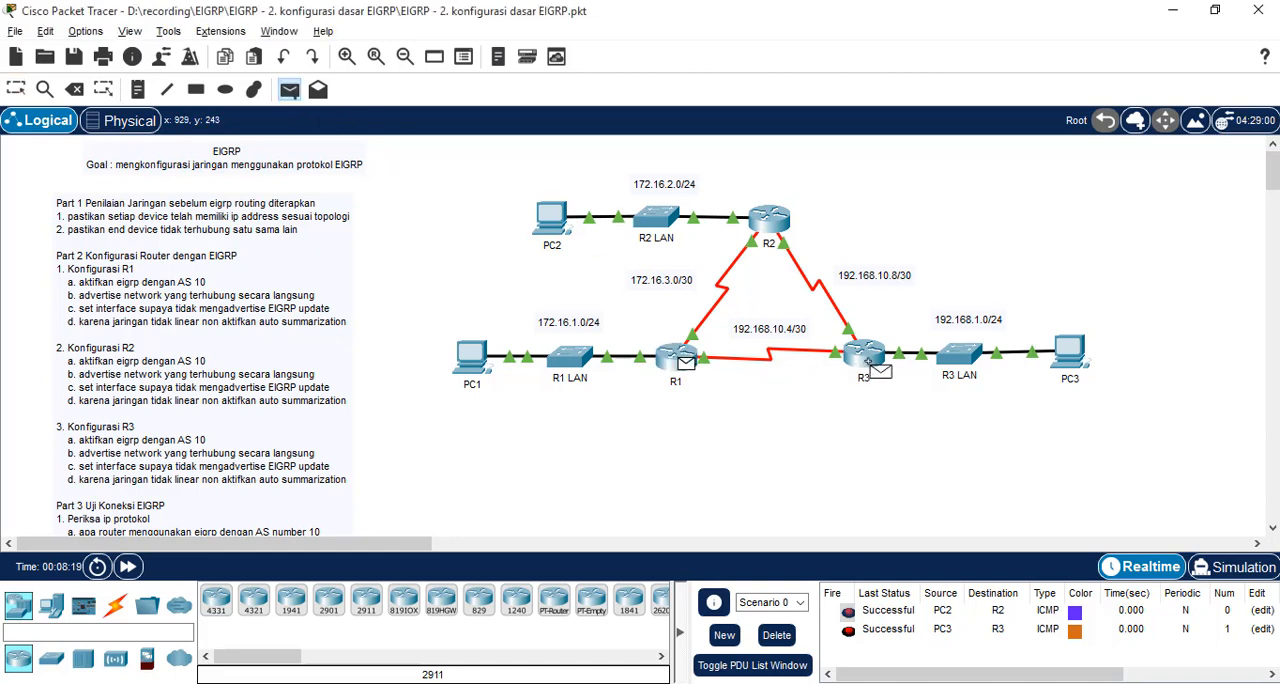
pyautogui.click(866, 358)
pyautogui.click(288, 90)
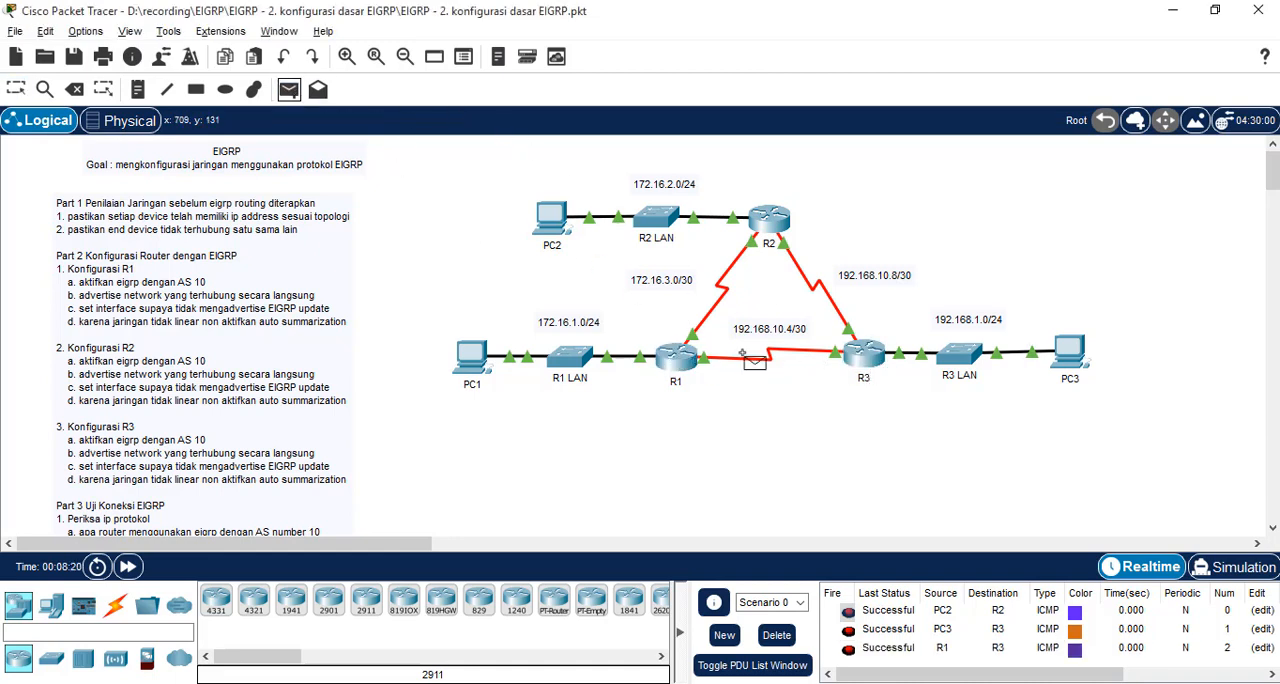
pyautogui.click(676, 357)
pyautogui.click(788, 224)
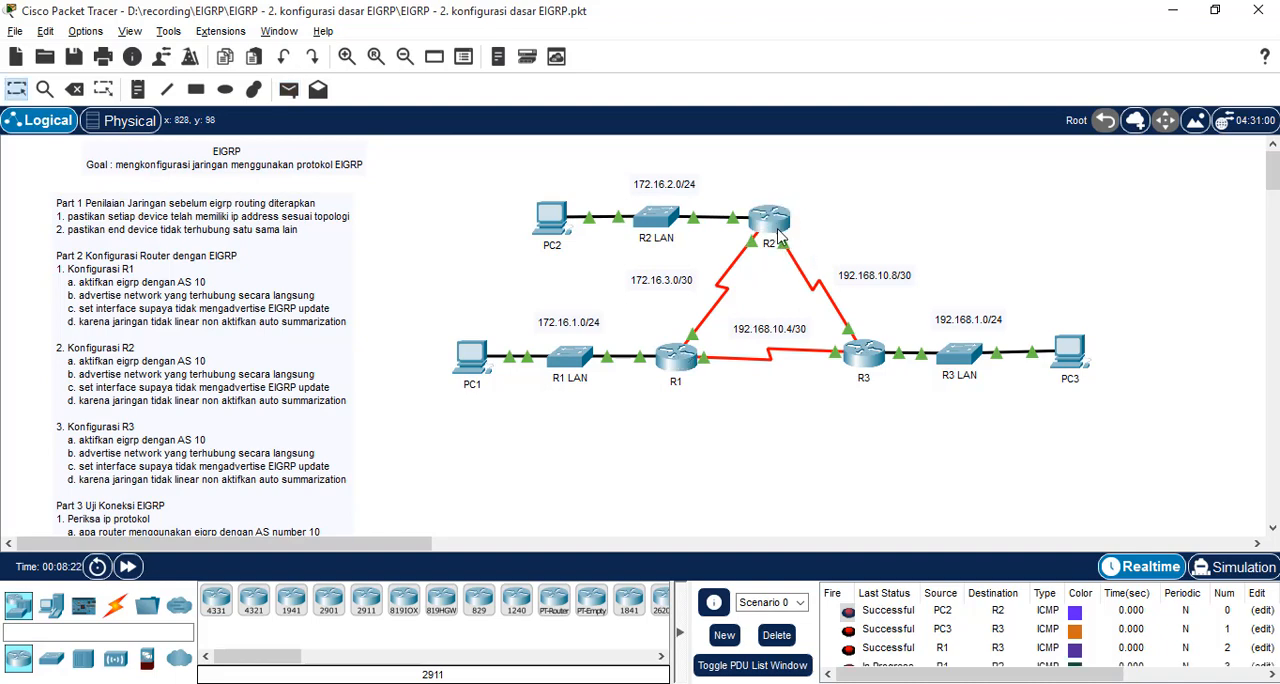
# Send a simple PDU from R2 to R3, check its status, and delete the scenario's PDU entries
pyautogui.click(288, 90)
pyautogui.scroll(-1, 820, 270)
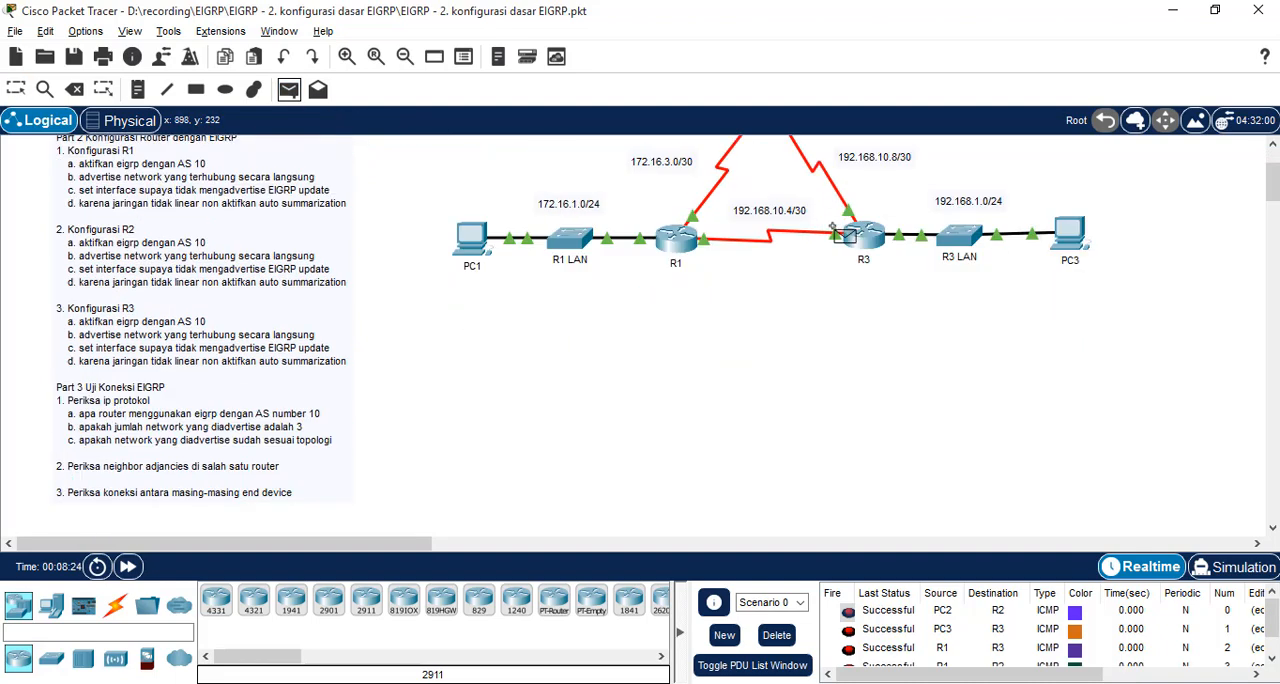
pyautogui.scroll(1, 820, 260)
pyautogui.click(776, 221)
pyautogui.click(866, 352)
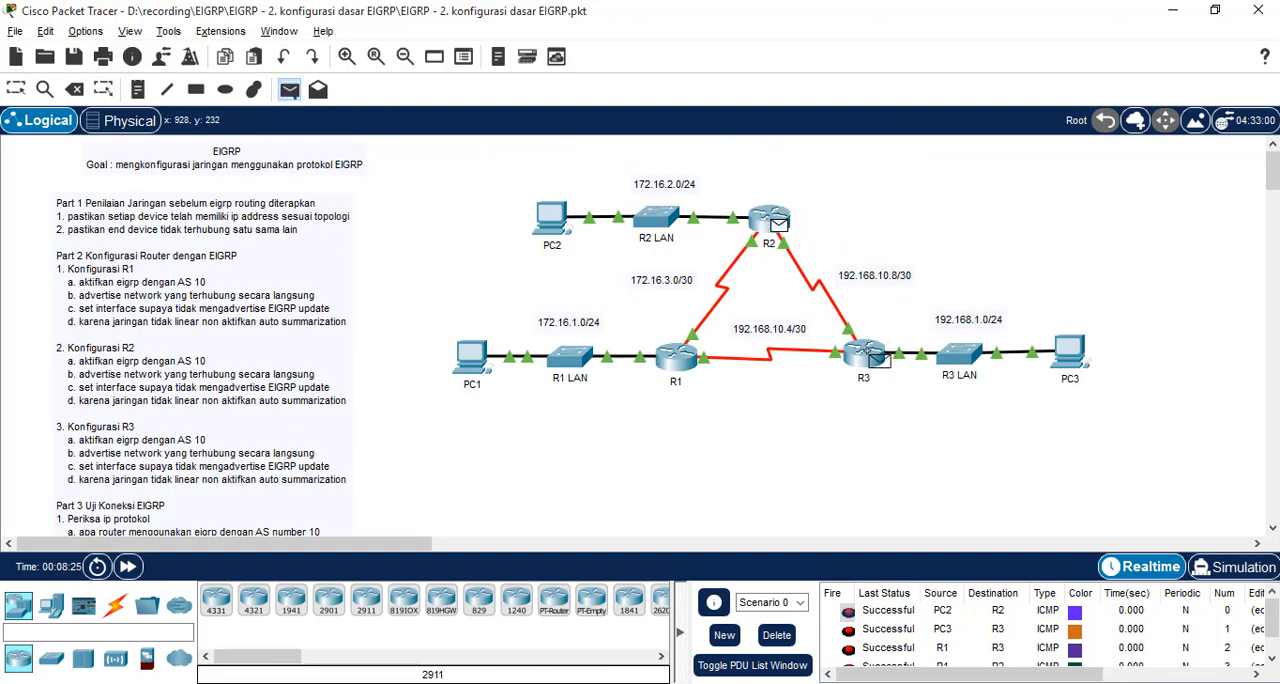
pyautogui.scroll(-1, 952, 620)
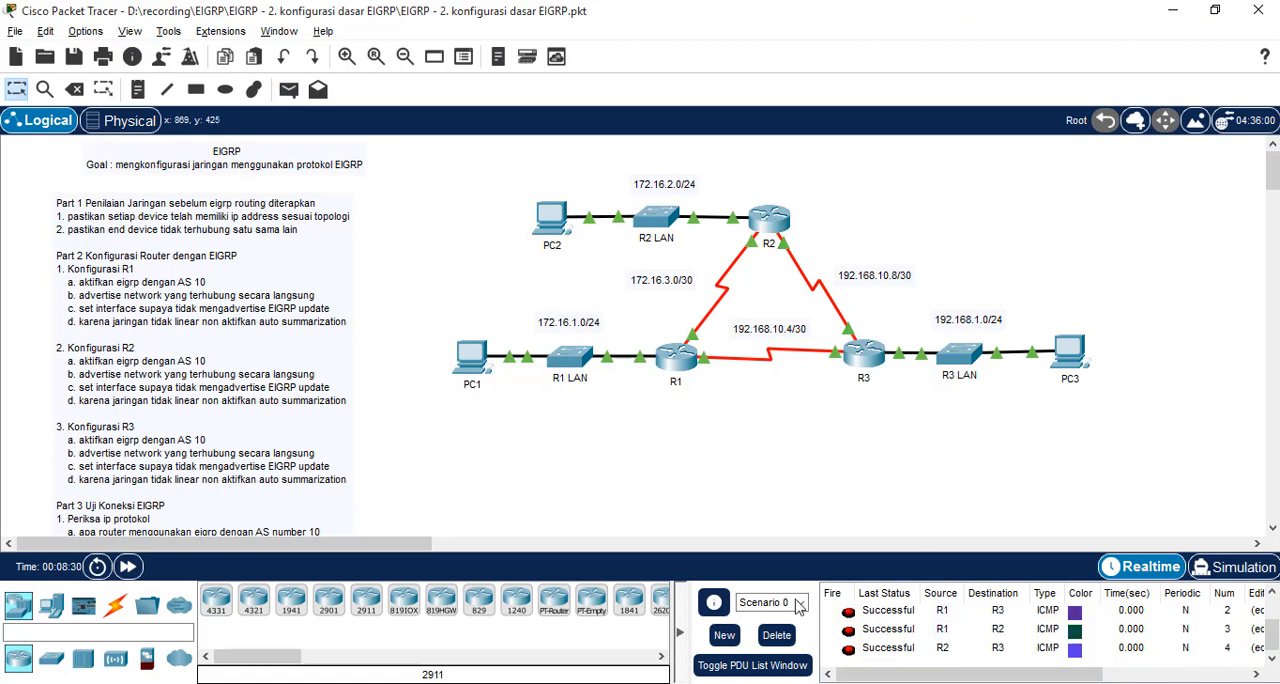
pyautogui.click(778, 638)
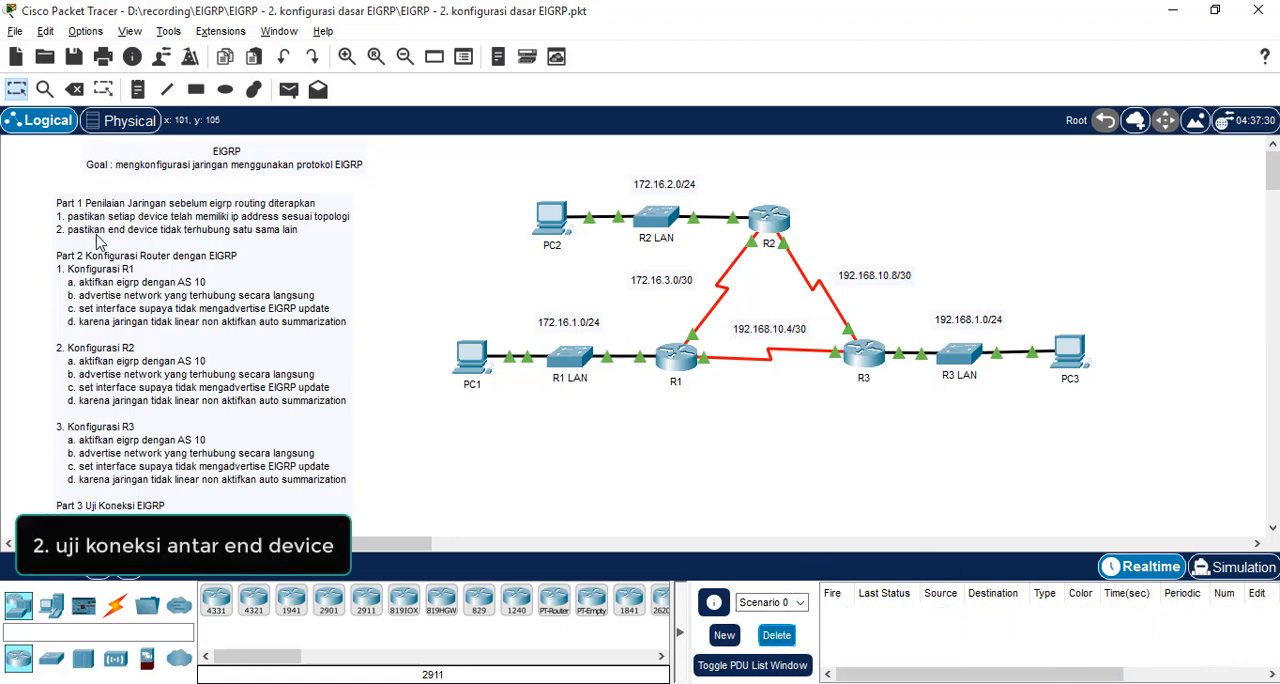
# Test end-device connectivity with simple PDUs from PC1 to PC2, PC2 to PC3, and PC1 to PC3
pyautogui.click(288, 92)
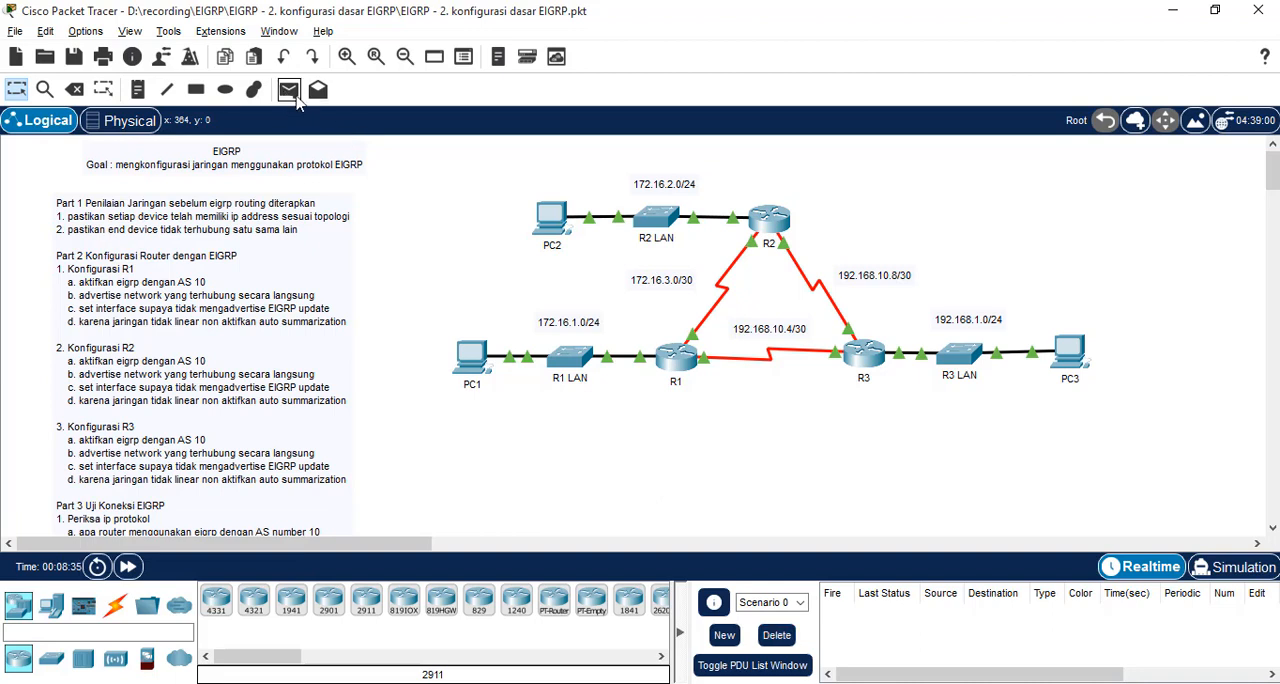
pyautogui.click(473, 358)
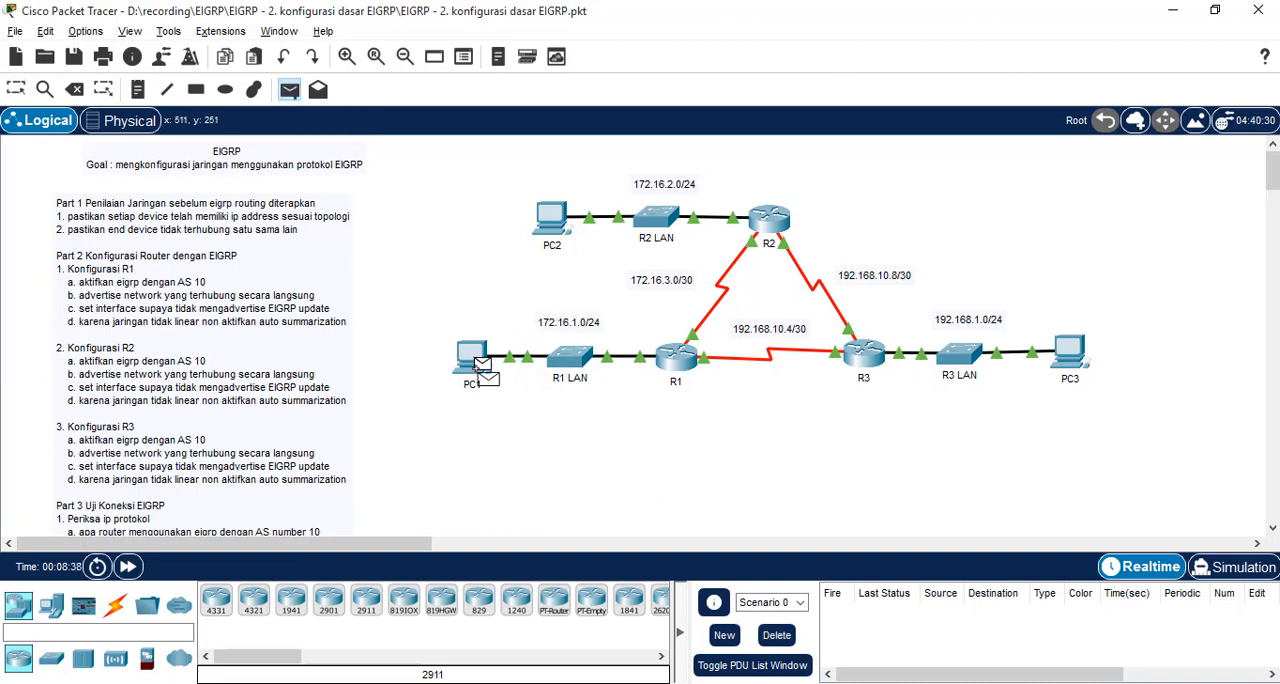
pyautogui.click(552, 222)
pyautogui.click(288, 89)
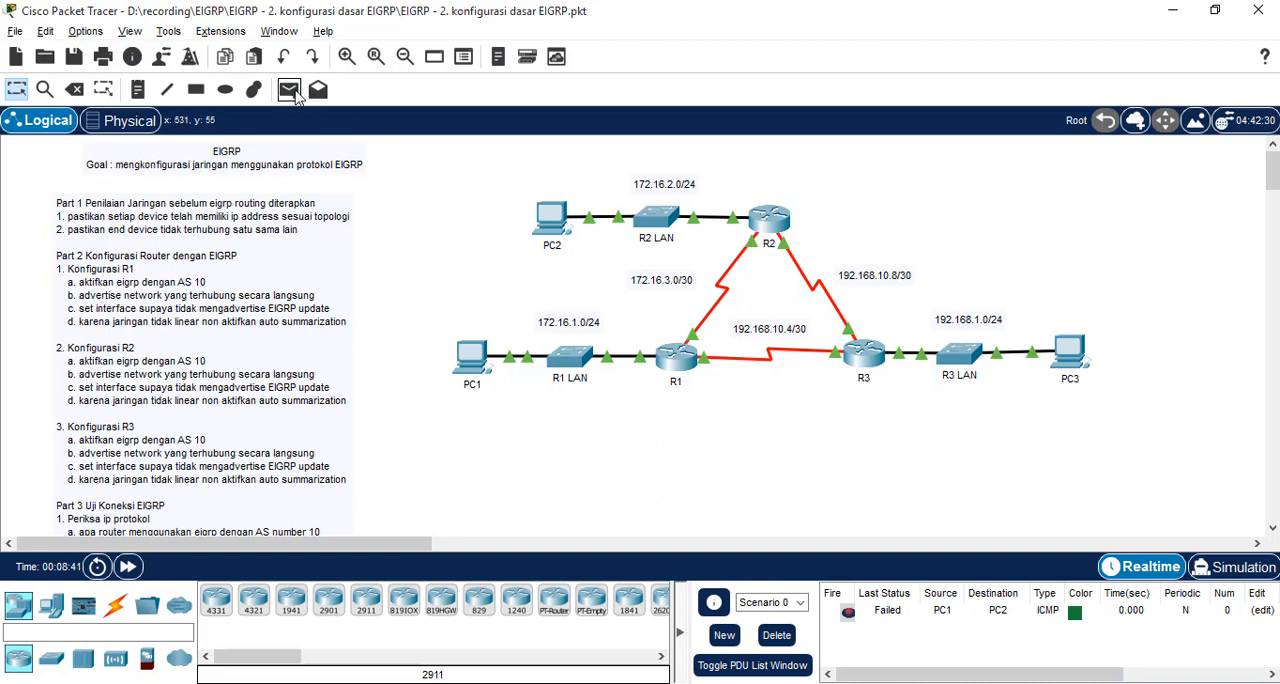
pyautogui.click(553, 220)
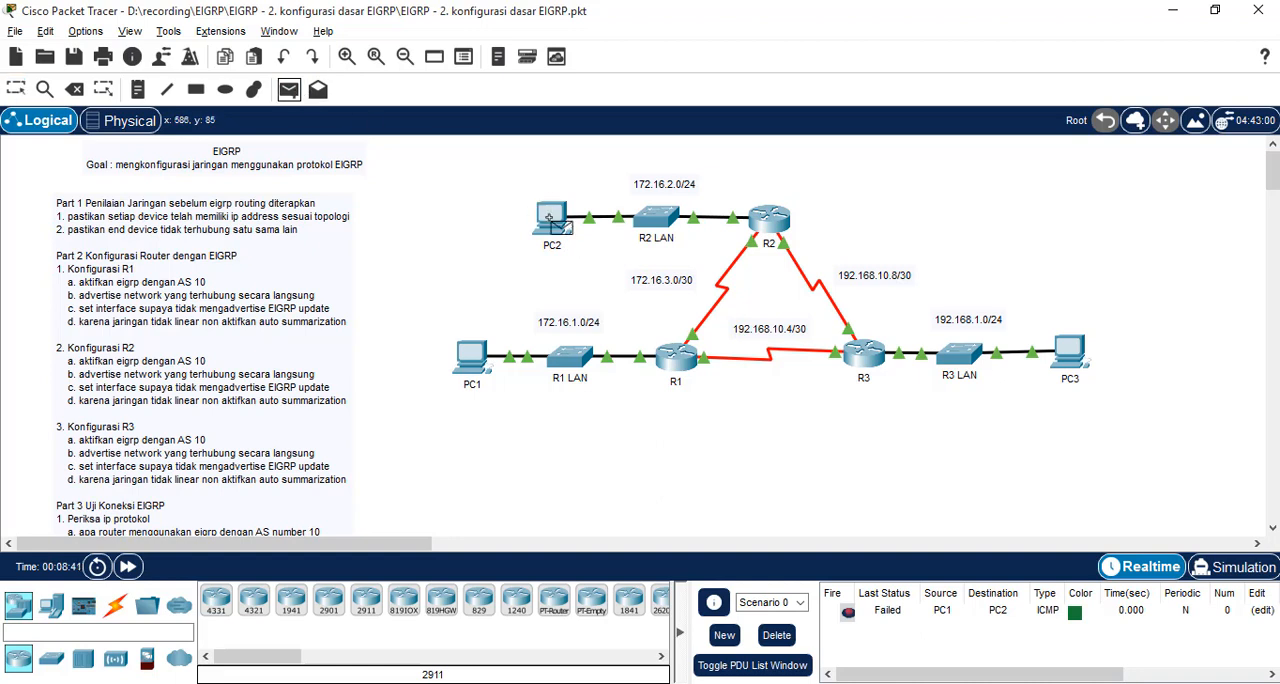
pyautogui.click(1070, 352)
pyautogui.click(288, 89)
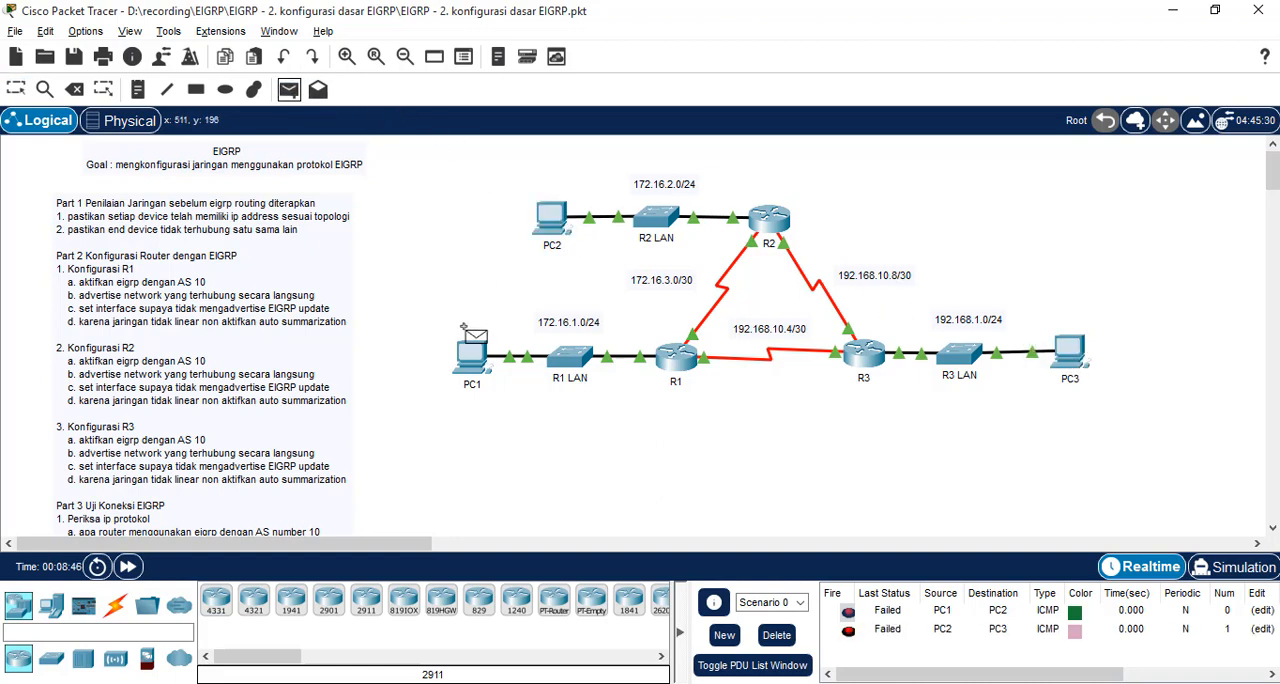
pyautogui.click(474, 356)
pyautogui.click(1068, 352)
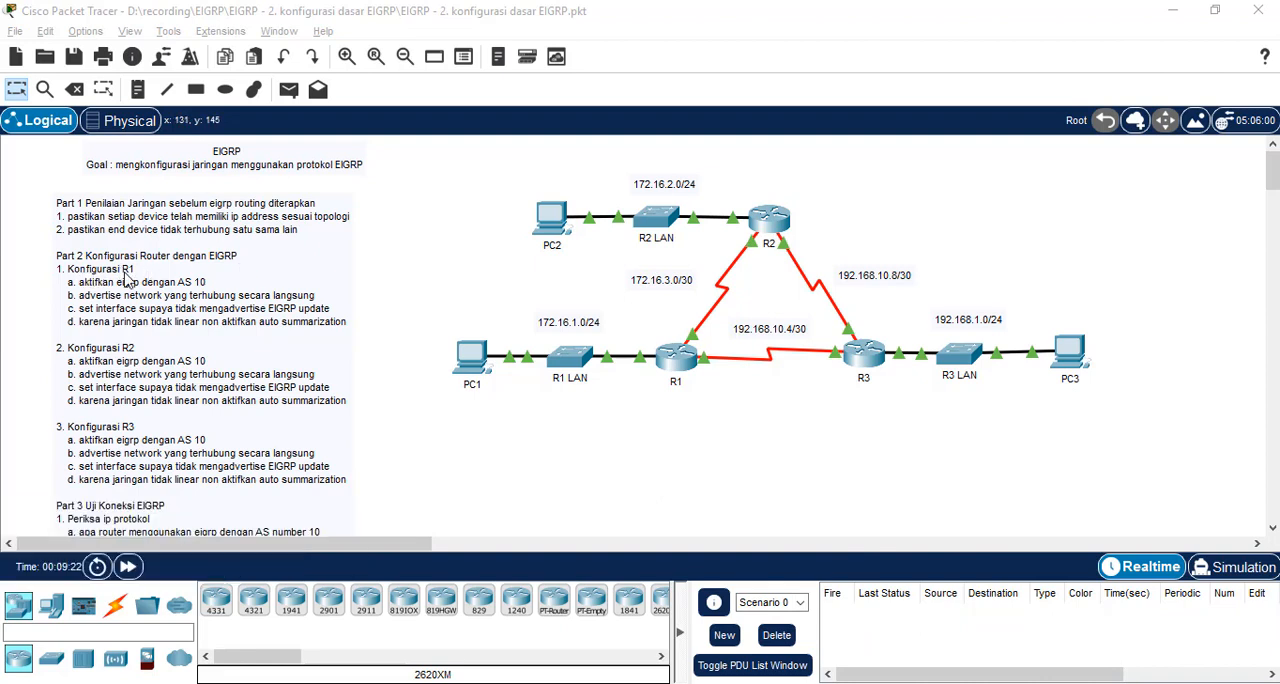
# Open R1's command line and enable EIGRP routing with AS number 10
pyautogui.click(684, 362)
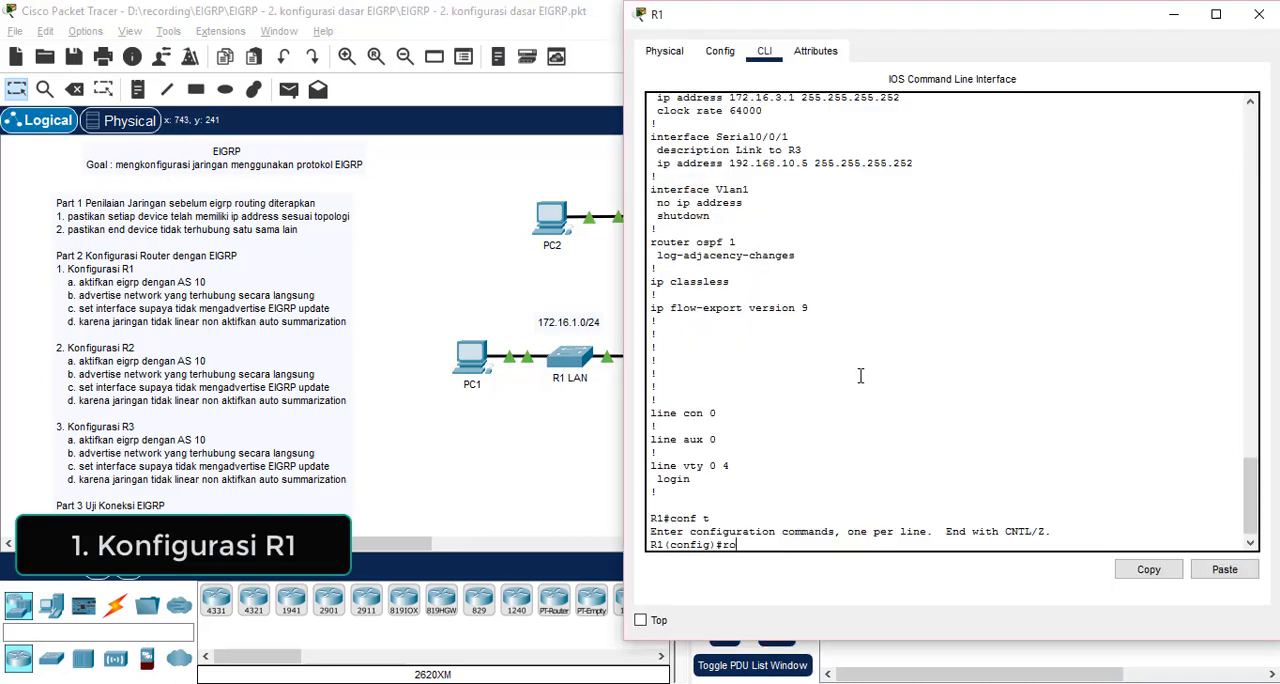
pyautogui.write('router eig')
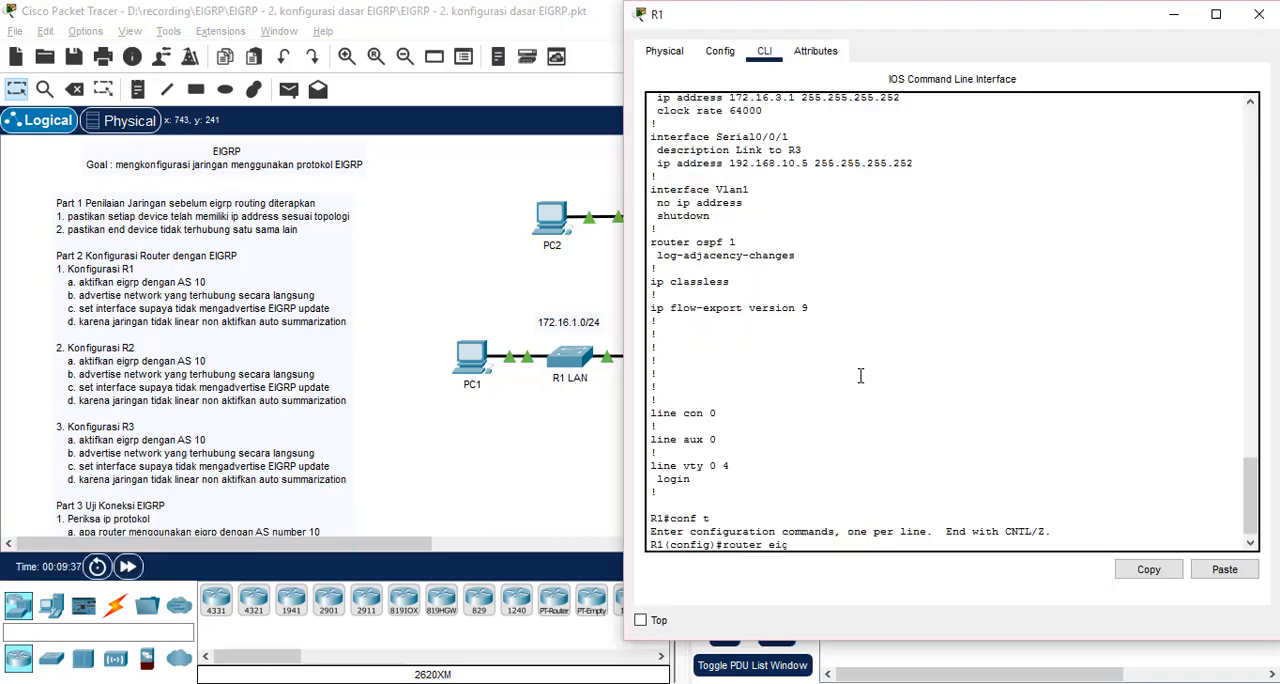
pyautogui.write('rp 10')
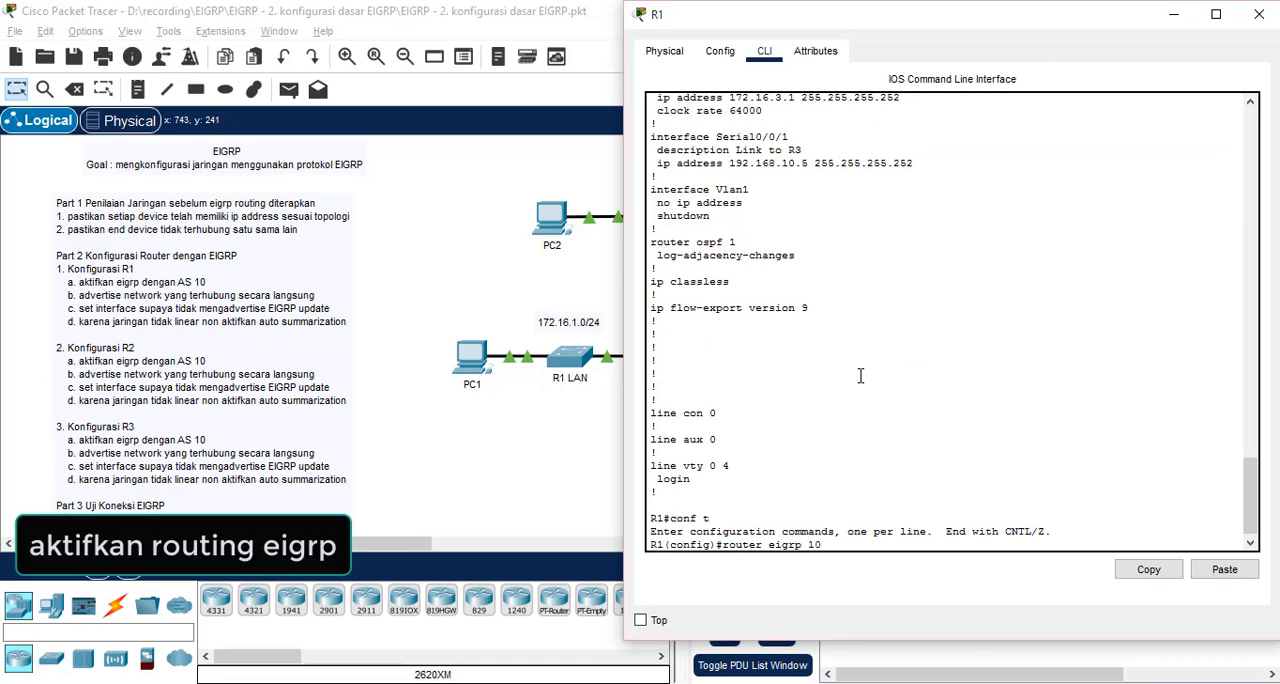
pyautogui.press('Return')
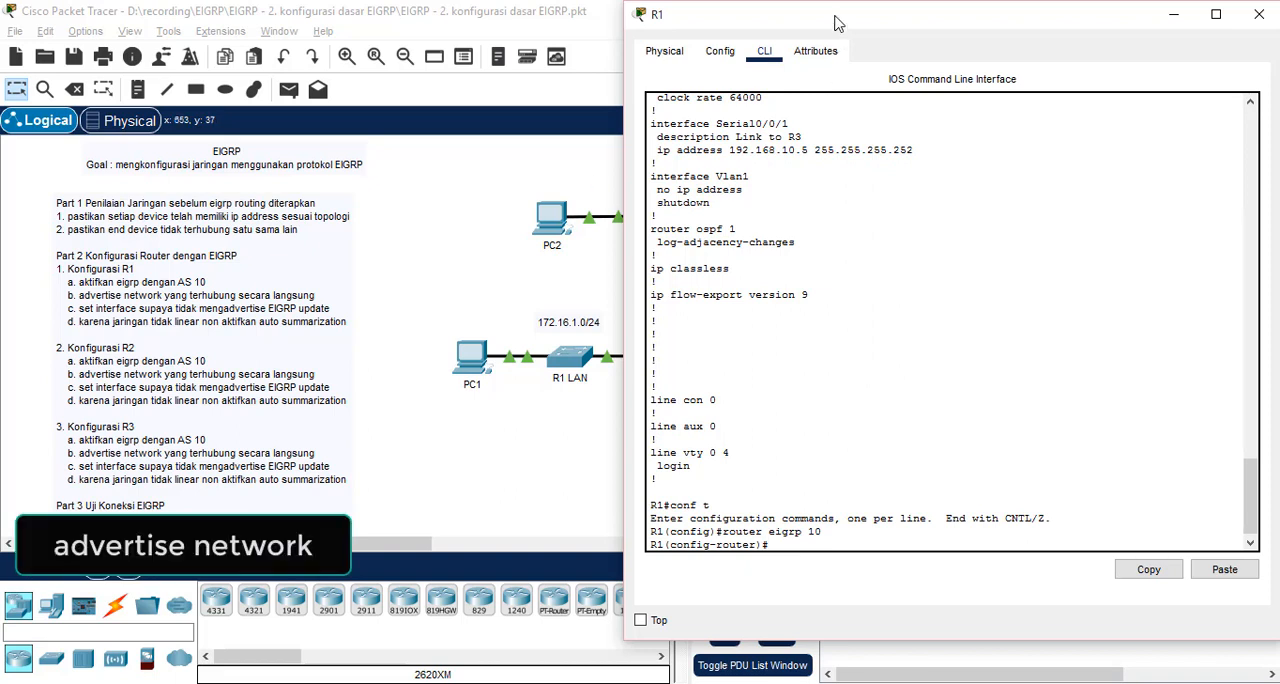
# Advertise R1's LAN network 172.16.1.0 with wildcard mask 0.0.0.255 in EIGRP
pyautogui.moveTo(838, 22); pyautogui.dragTo(1092, 18)
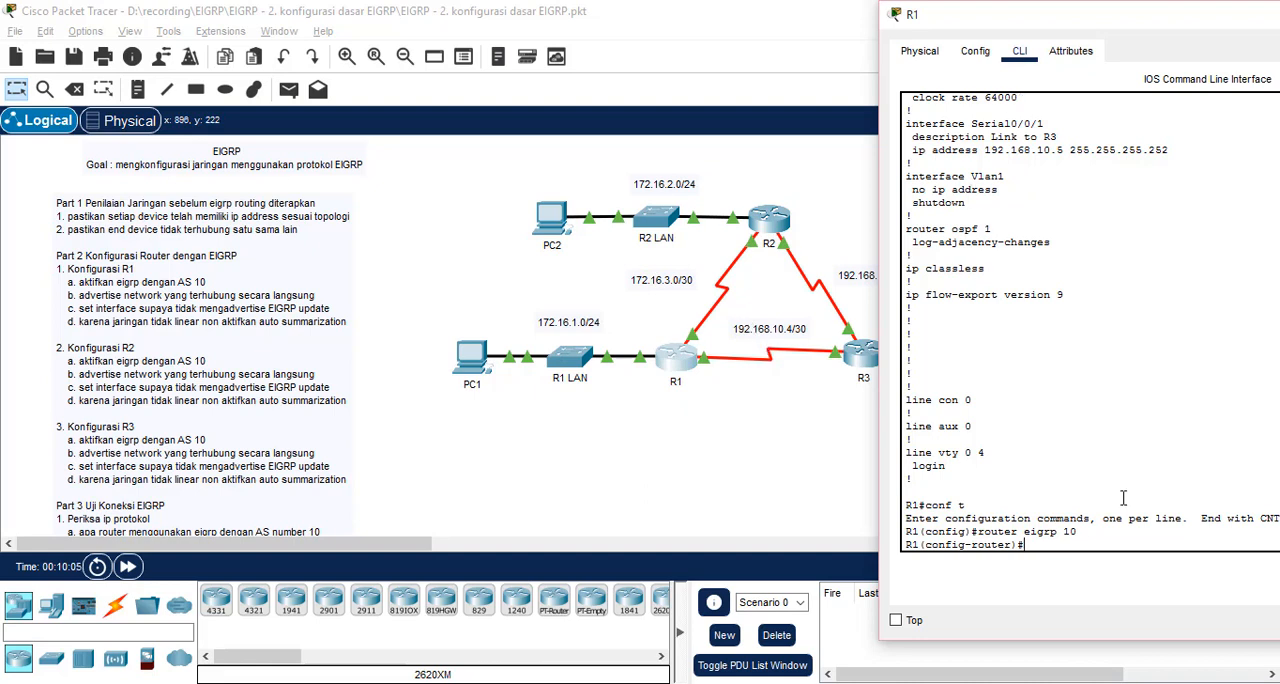
pyautogui.write('network 172.16.1.0 0.0.0.255')
pyautogui.press('Return')
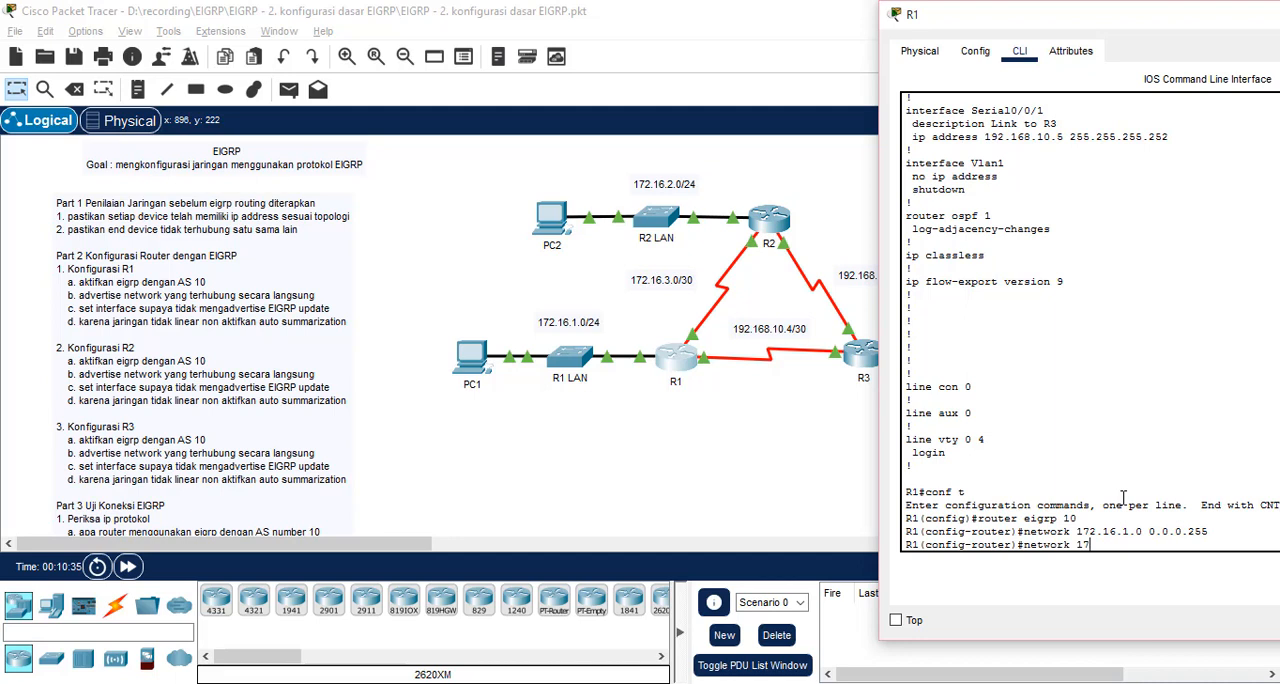
# Advertise R1's serial networks in EIGRP: 172.16.3.0 with wildcard 0.0.0.255 and 192.168.10.4 with wildcard 0.0.0.3
pyautogui.write('network 172.16.3.0 0.0.0.255')
pyautogui.press('Return')
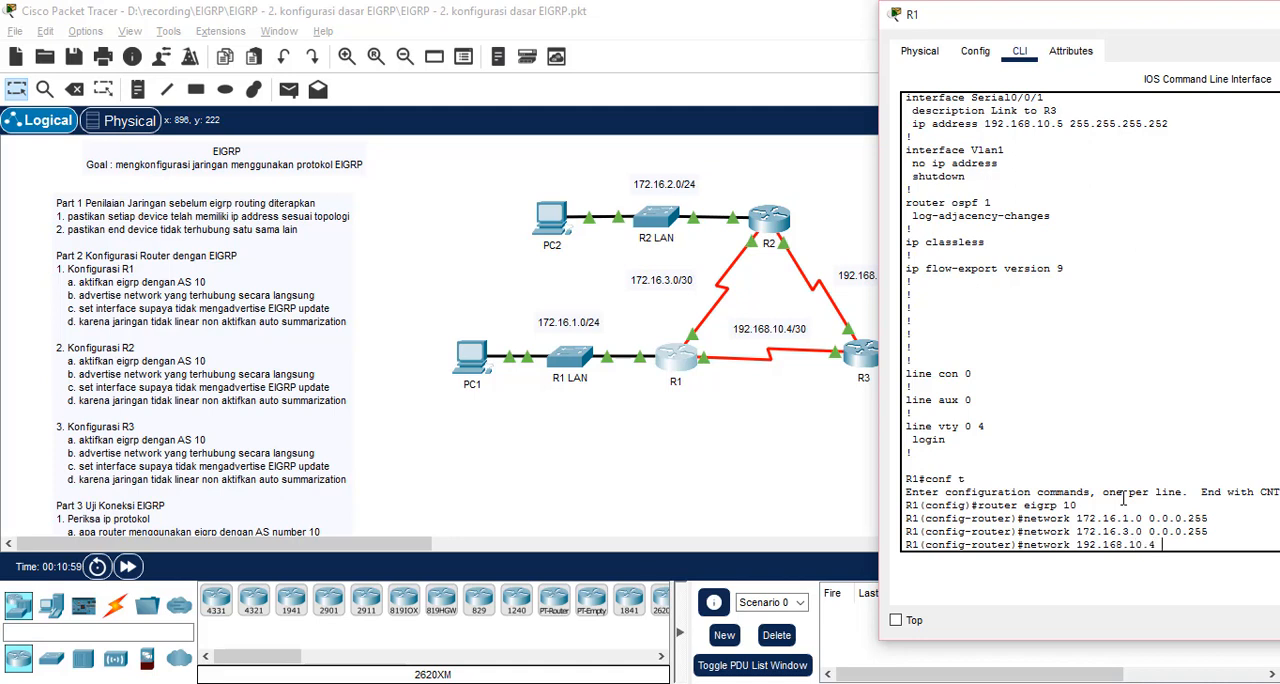
pyautogui.write('0.0.0.3')
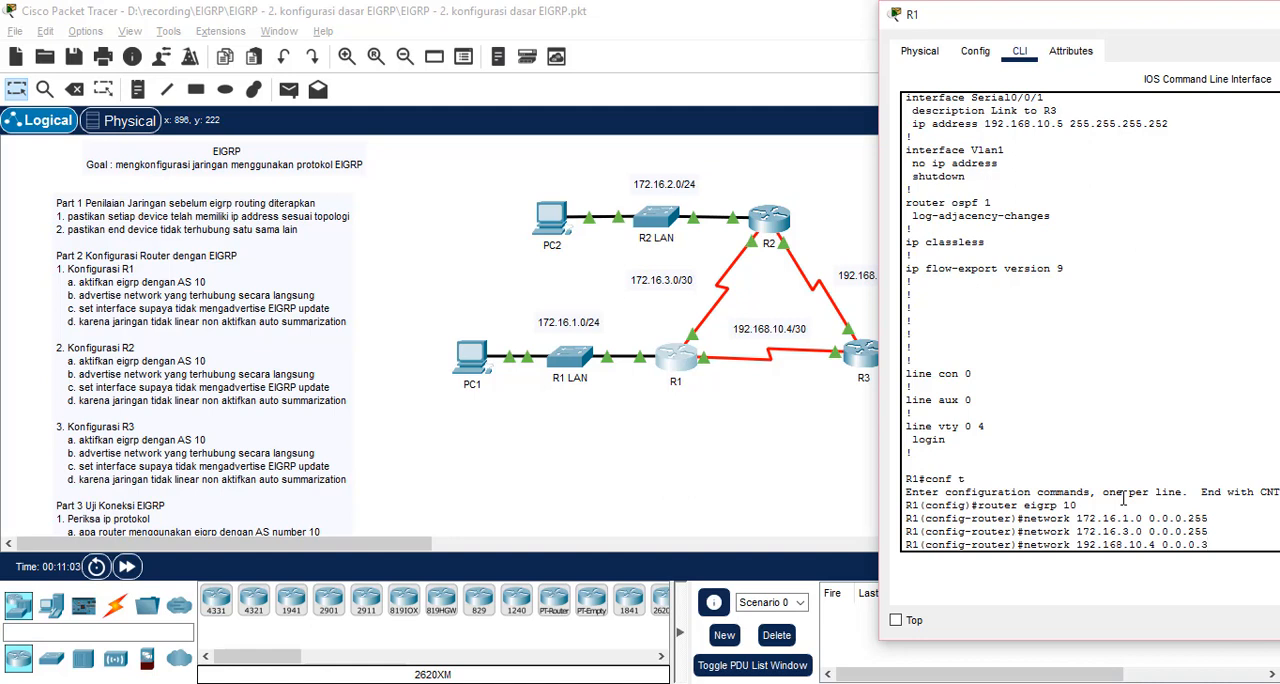
pyautogui.press('Return')
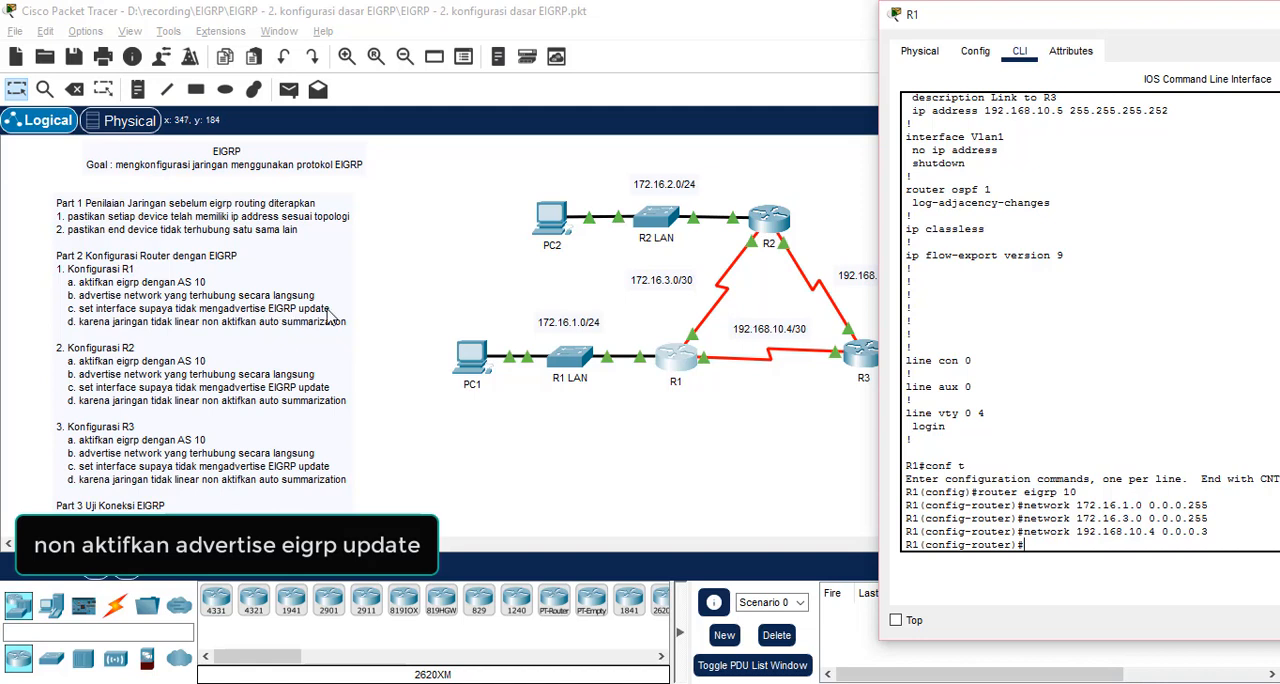
# Set R1's g0/0 as a passive interface so EIGRP updates are not advertised to the LAN
pyautogui.write('pass')
pyautogui.press('Tab')
pyautogui.write('int')
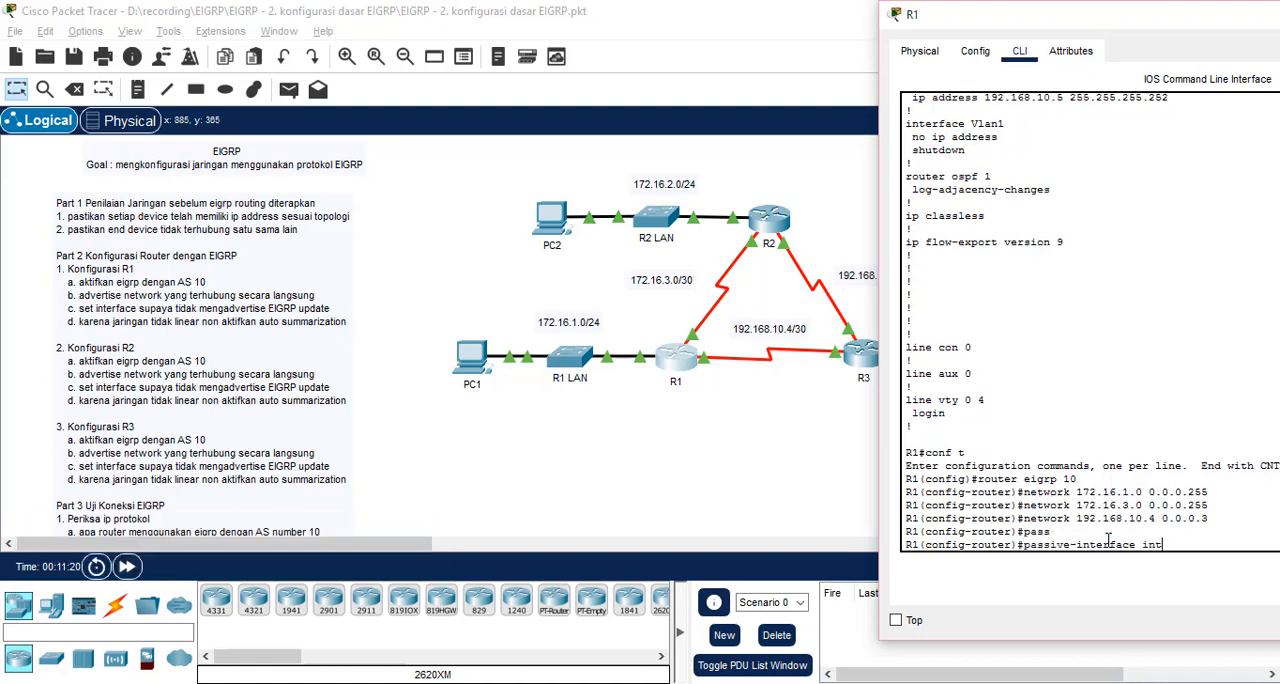
pyautogui.press('Tab')
pyautogui.write('?')
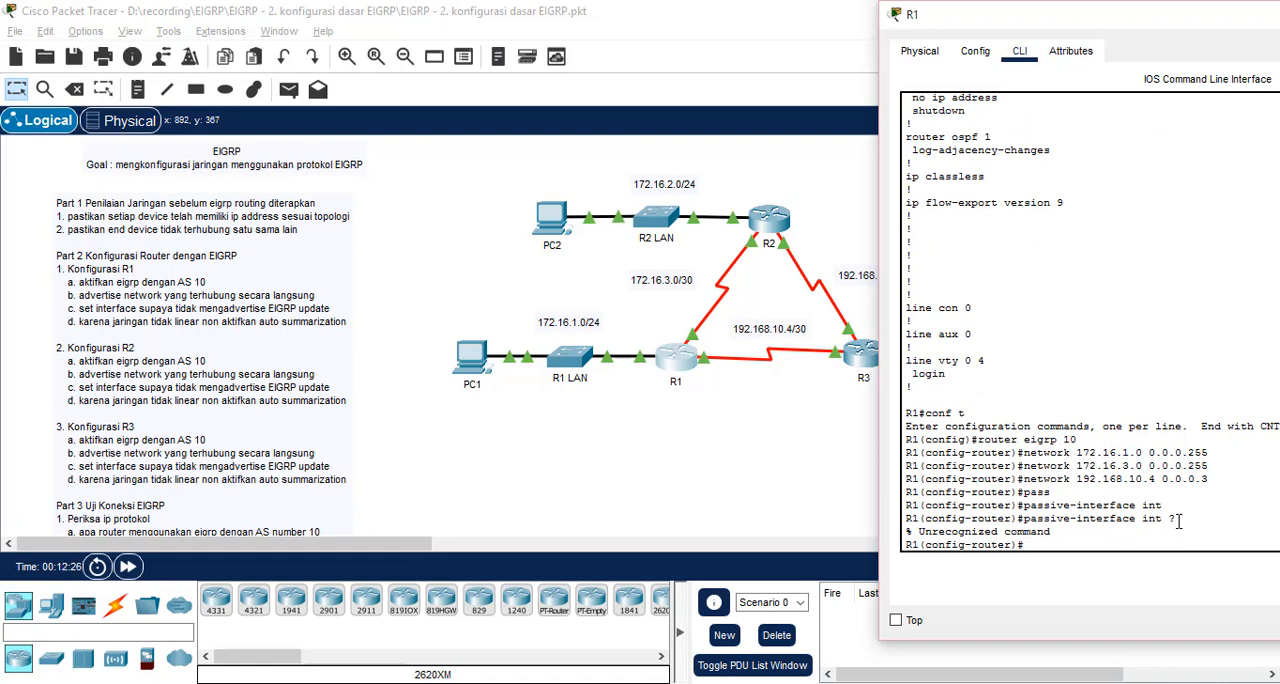
pyautogui.write('pass')
pyautogui.press('Tab')
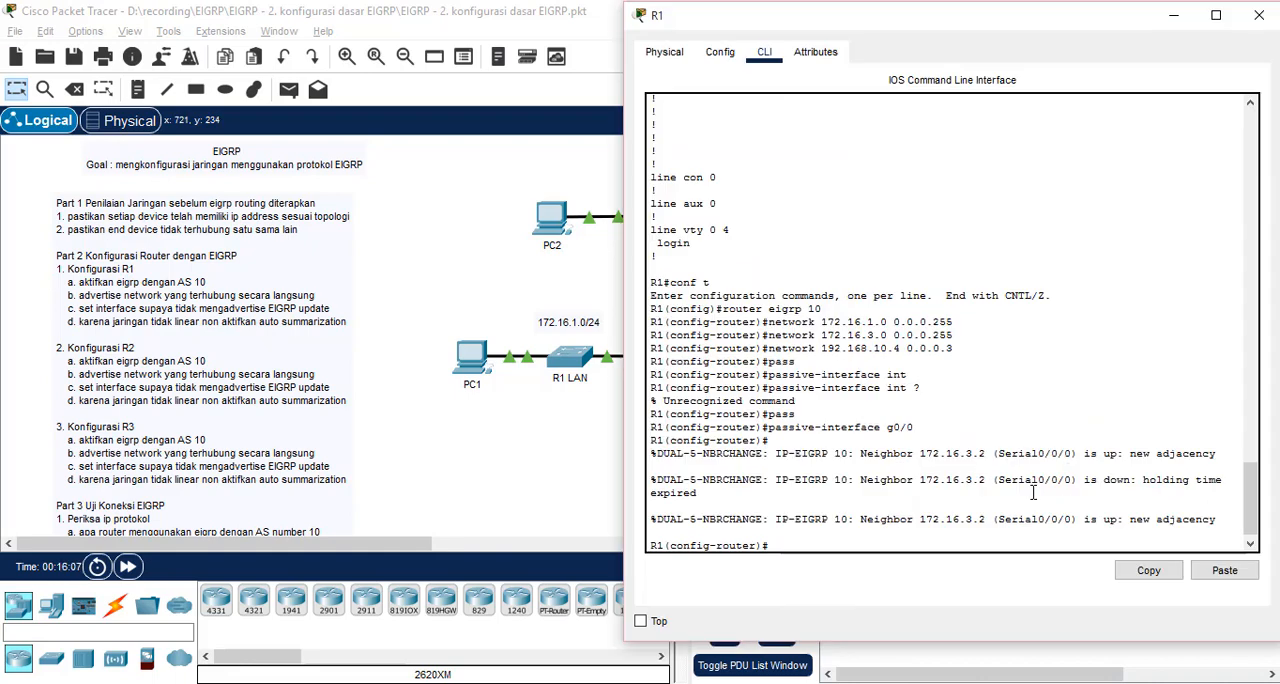
# Disable automatic summarization for EIGRP on R1
pyautogui.write('no a')
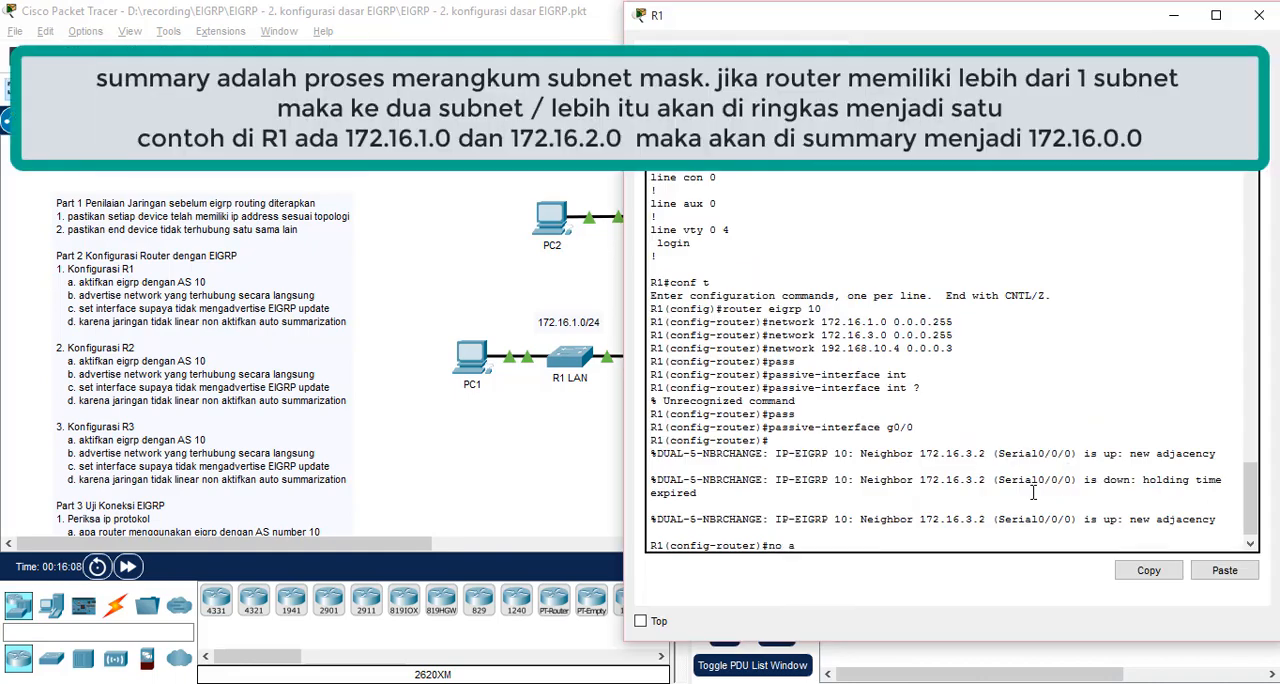
pyautogui.write('ut')
pyautogui.press('Tab')
pyautogui.press('Return')
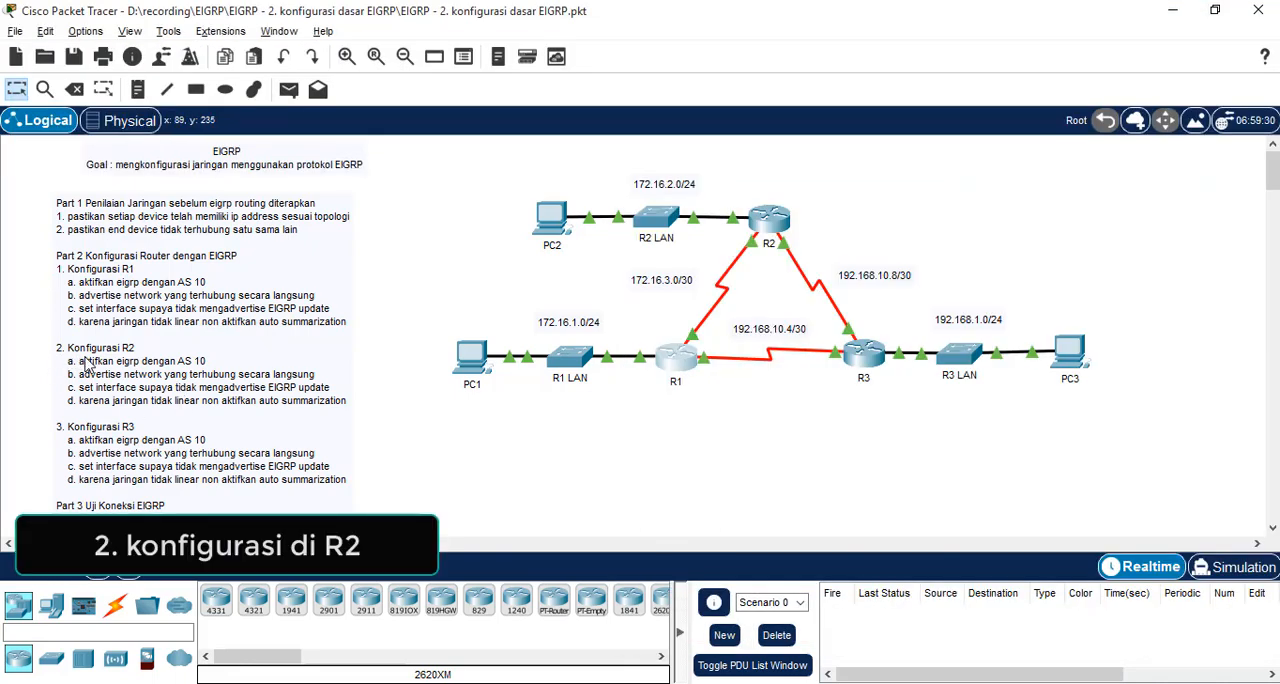
# Enter global configuration mode on R2 and list its interface addresses with do sh run | i ip address
pyautogui.click(777, 212)
pyautogui.write('con')
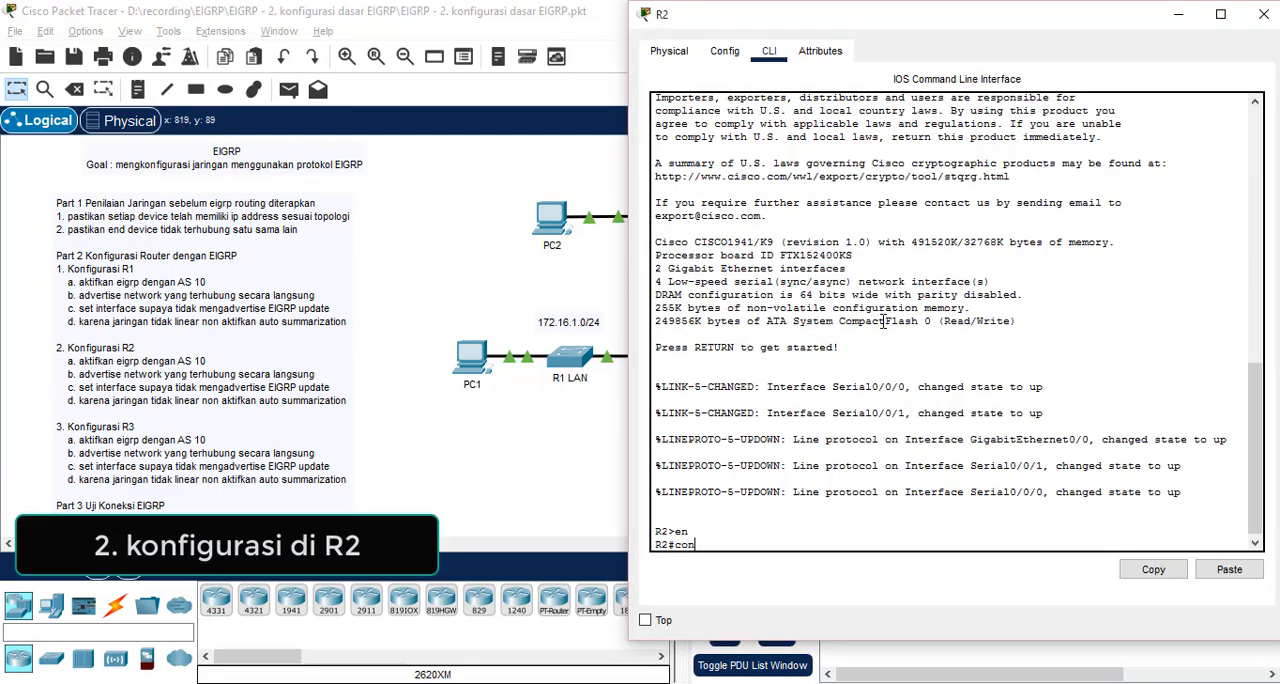
pyautogui.write('f t')
pyautogui.press('Return')
pyautogui.write('d')
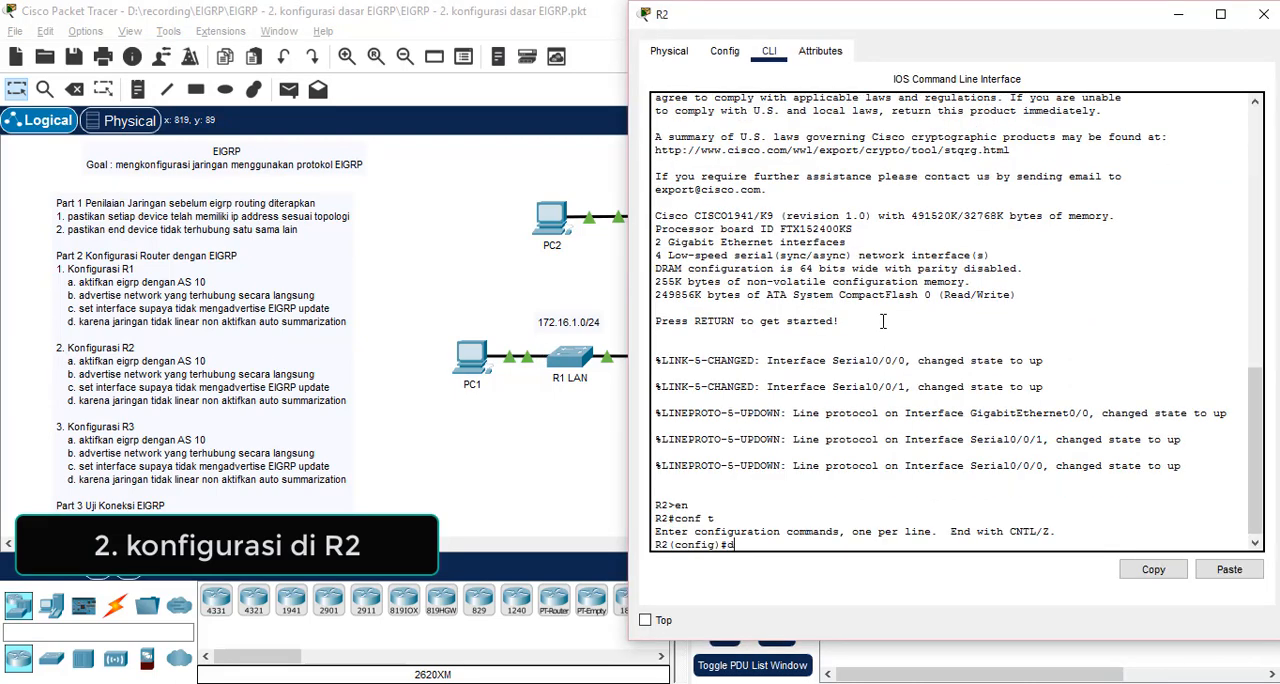
pyautogui.write('o sh ')
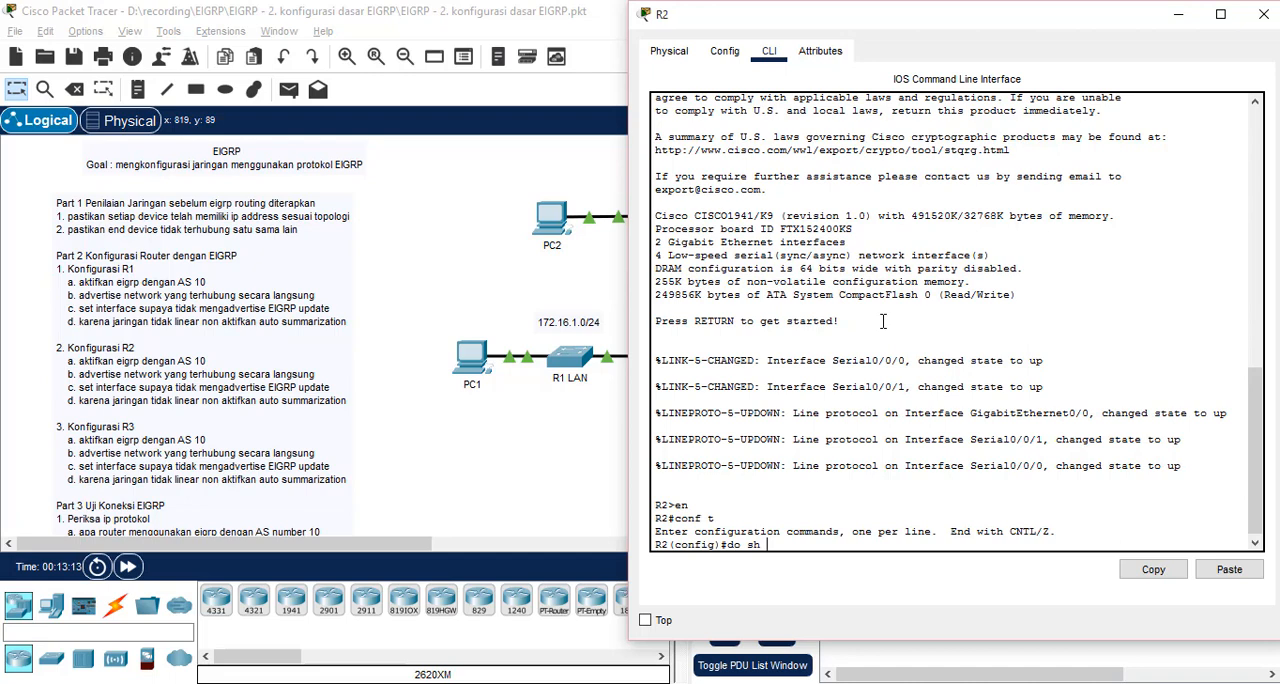
pyautogui.write('ru')
pyautogui.write('n | i ip addres')
pyautogui.write('s')
pyautogui.press('Return')
# Enable EIGRP routing on R2 with AS number 10
pyautogui.write('ro')
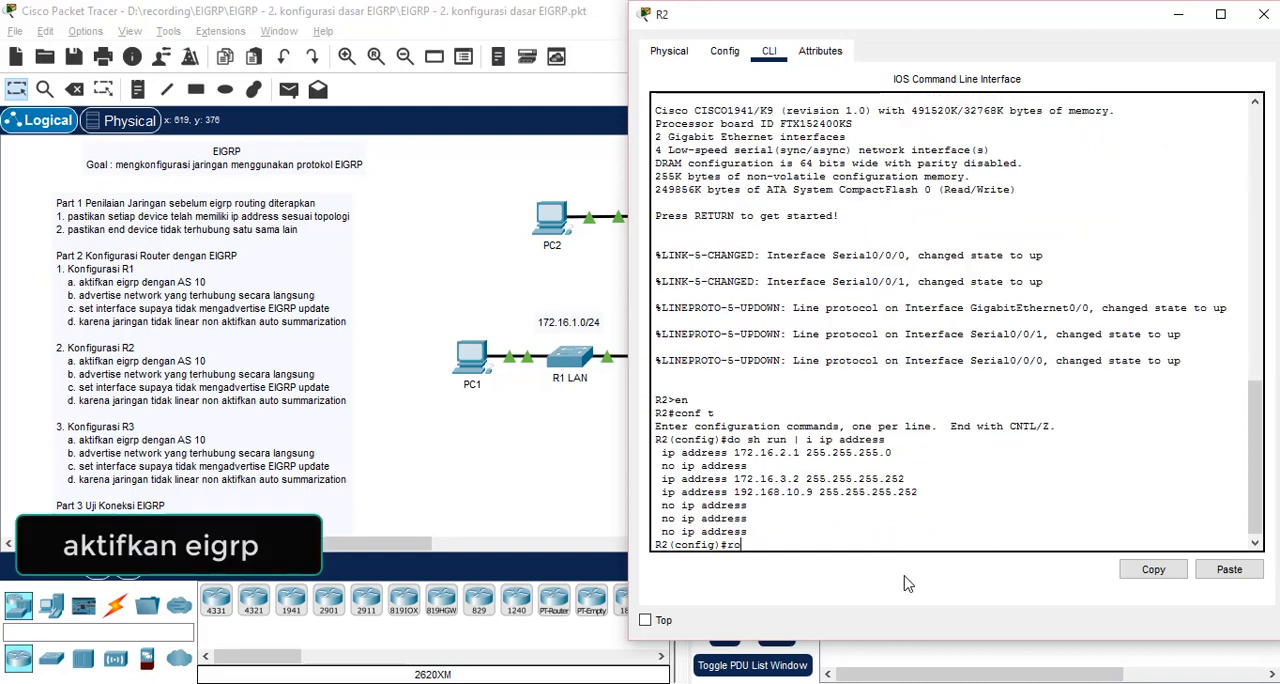
pyautogui.write('uter eigrp 10')
pyautogui.press('Return')
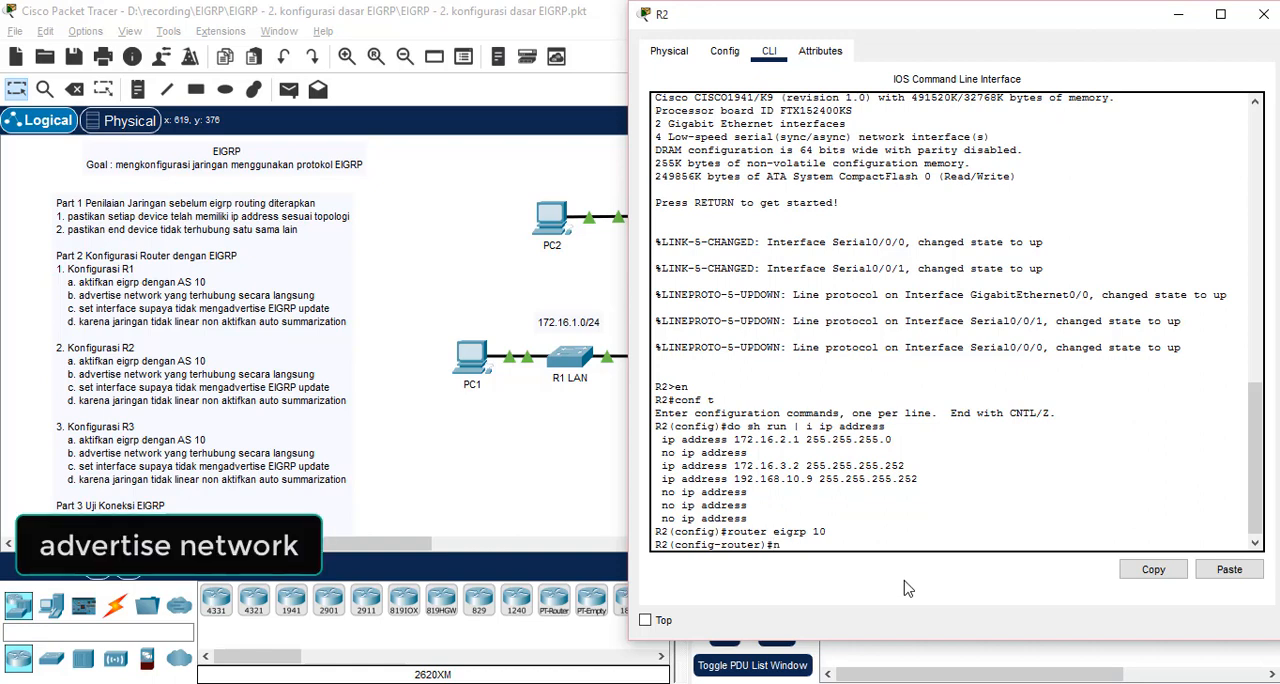
# Try advertising R2's serial link with the address 172.16.3.2 and wildcard mask 0.0.0.255
pyautogui.write('network 172.1')
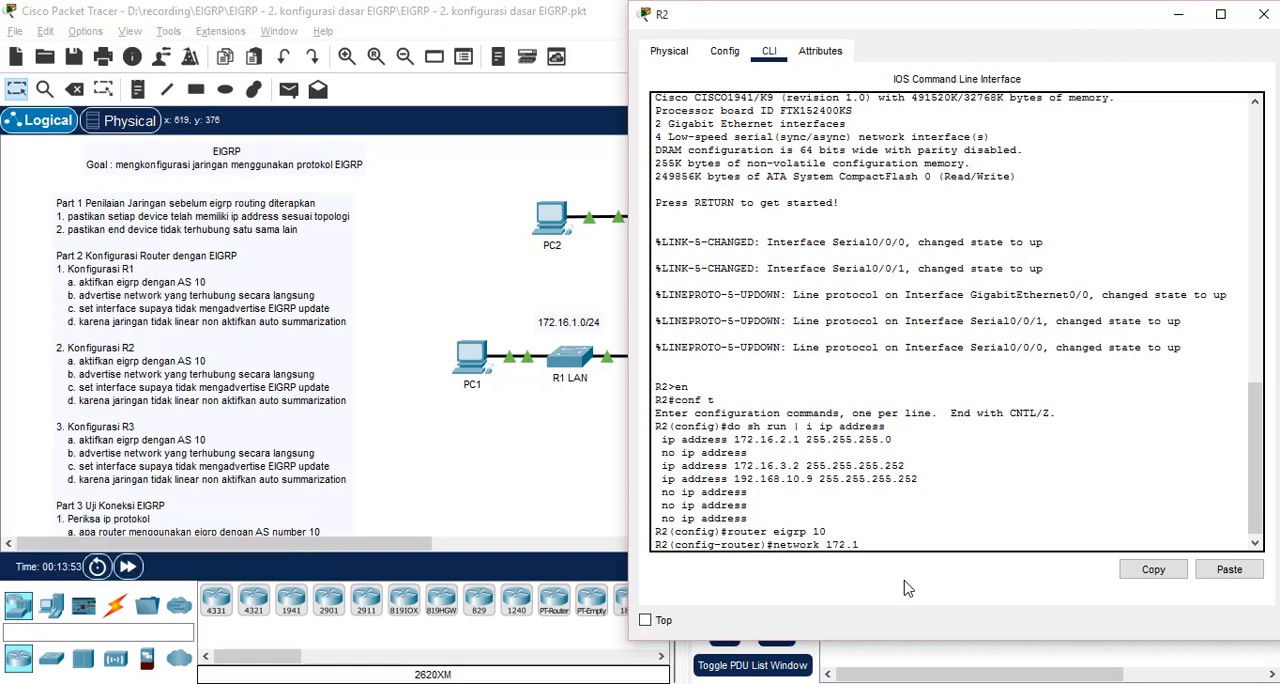
pyautogui.write('6.3.2 0.0.0.255')
pyautogui.press('Return')
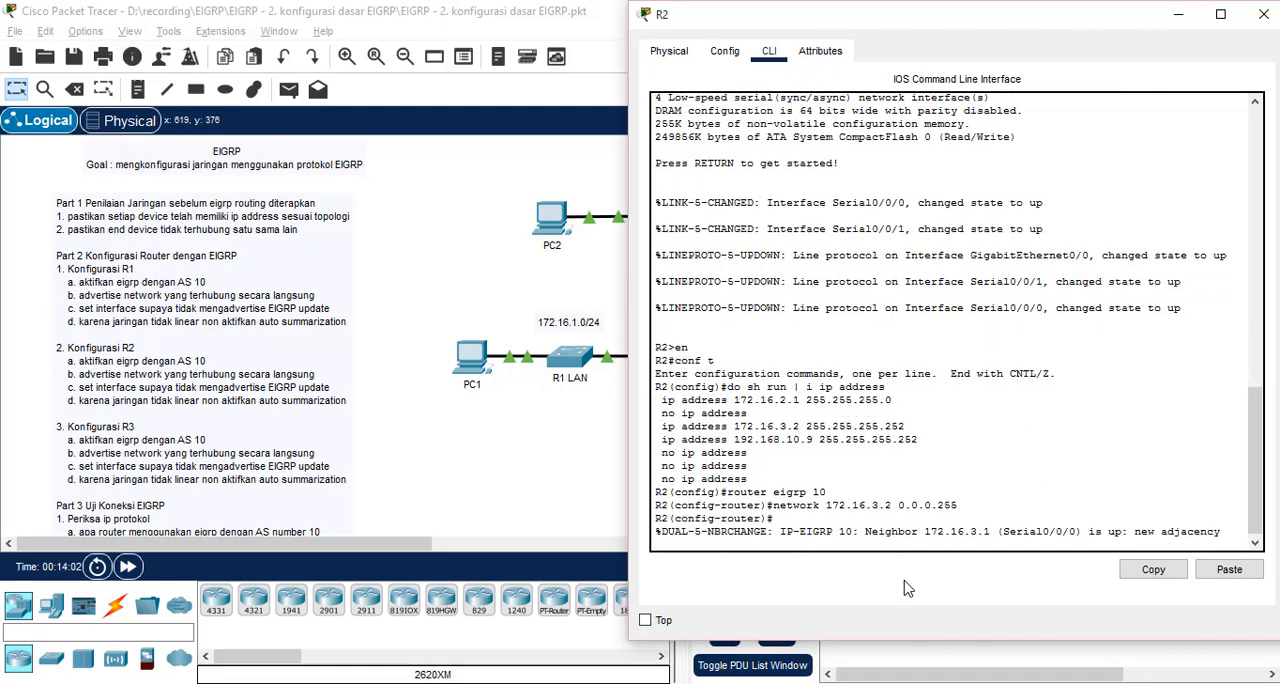
# Remove the network statement 172.16.3.2 0.0.0.255 from R2's EIGRP configuration
pyautogui.moveTo(958, 492); pyautogui.dragTo(826, 498)
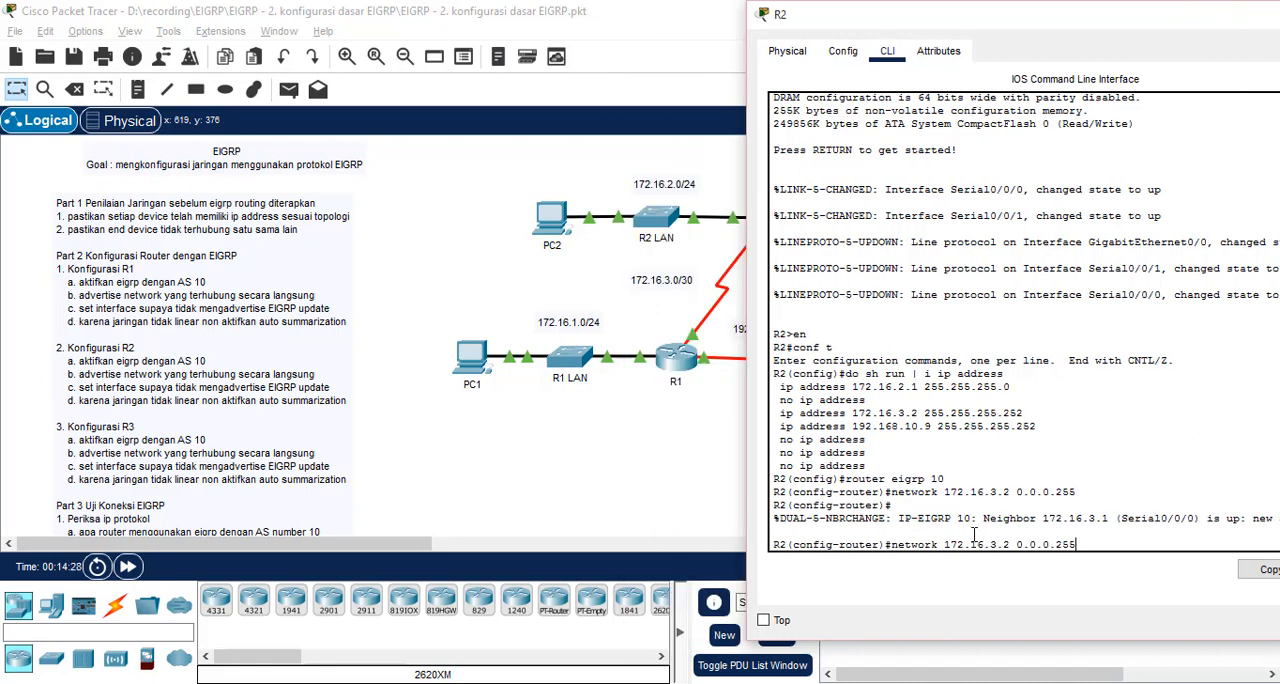
pyautogui.hotkey('ctrl', 'a')
pyautogui.write('no')
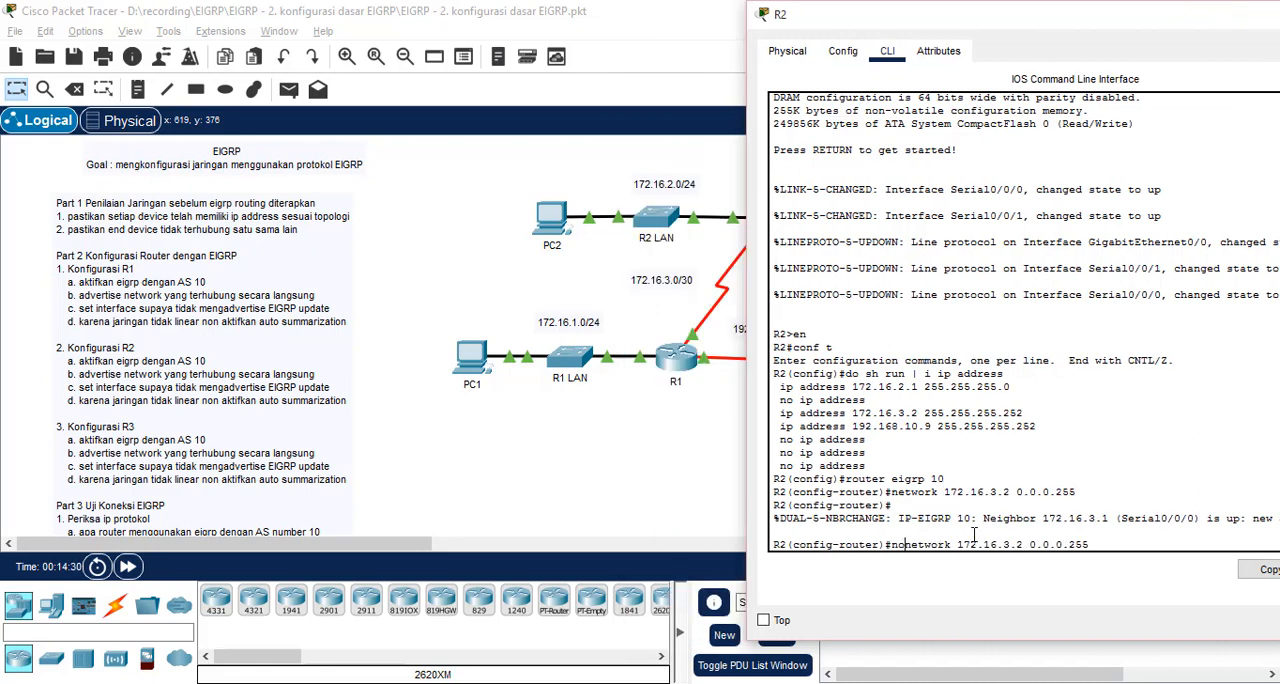
pyautogui.press('Return')
pyautogui.press('Return')
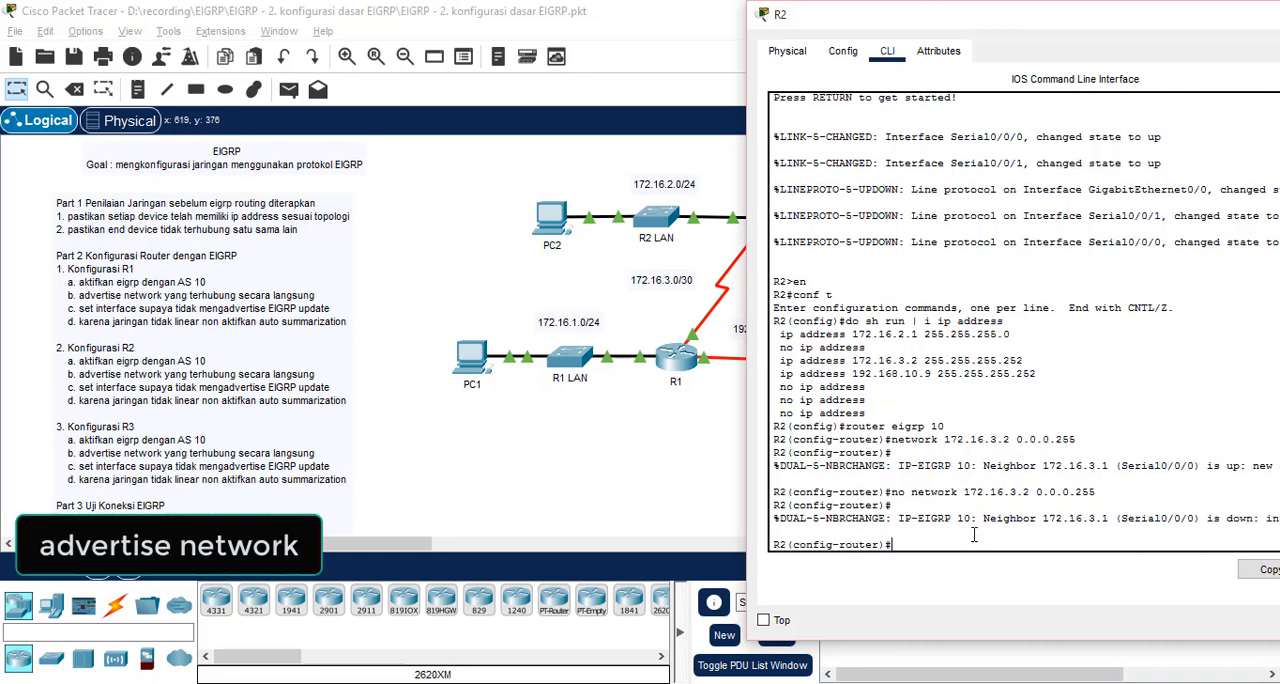
# Advertise R2's LAN network 172.16.2.0 with wildcard mask 0.0.0.255 in EIGRP
pyautogui.write('network 172.16.2.')
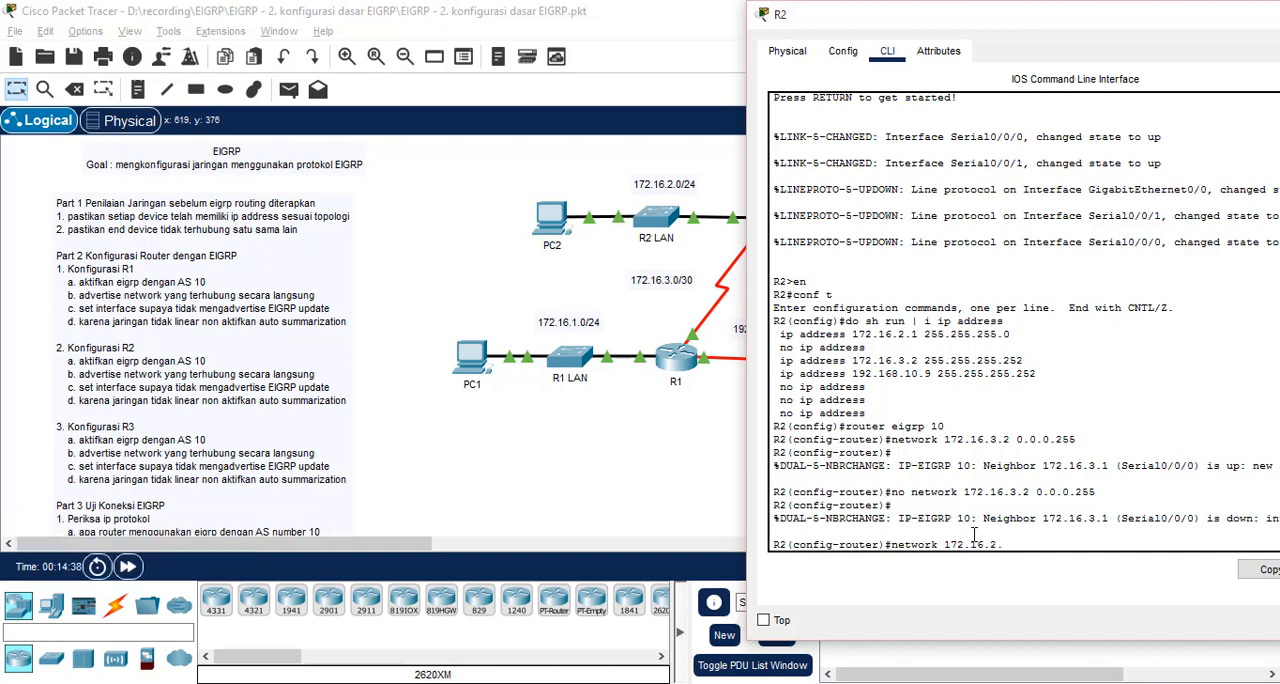
pyautogui.write('0 0.0.0.255')
pyautogui.press('Return')
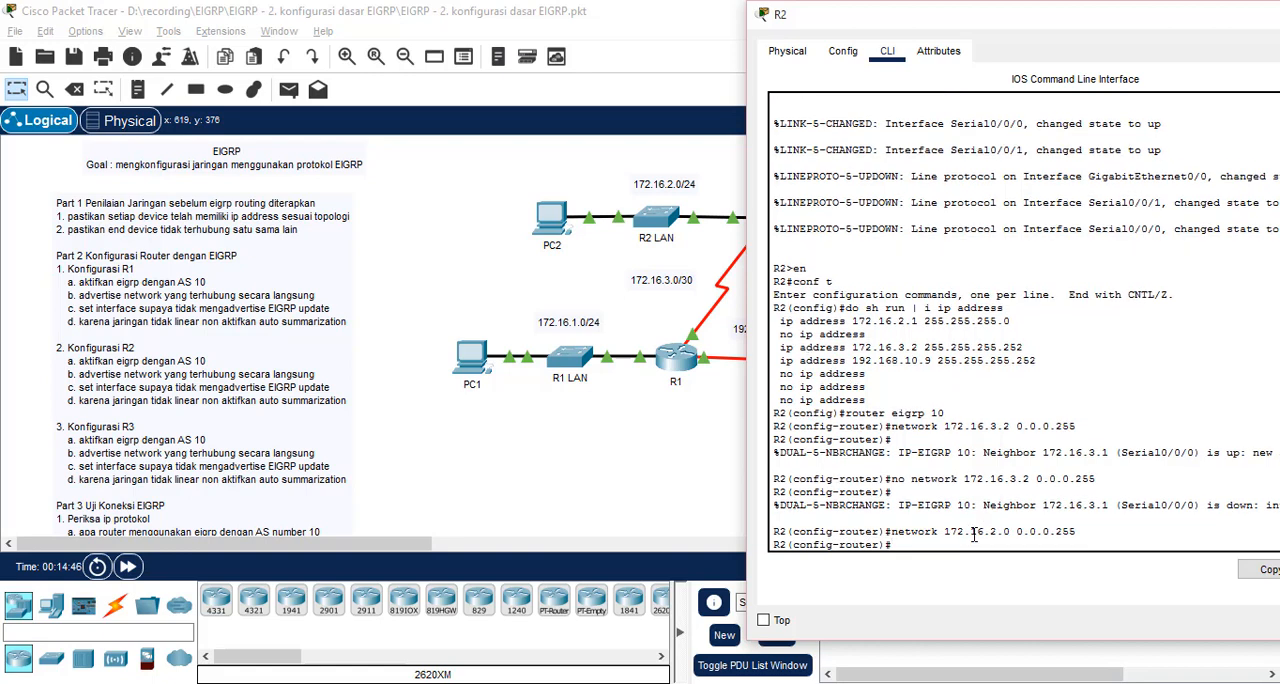
# Advertise the R1–R2 link network 172.16.3.0 with wildcard mask 0.0.0.255 in R2's EIGRP configuration
pyautogui.write('network 172.16.3.0 0.0.0.255')
pyautogui.press('Return')
# Add the network 192.168.8.0 with wildcard mask 0.0.0.255 to R2's EIGRP configuration
pyautogui.write('network')
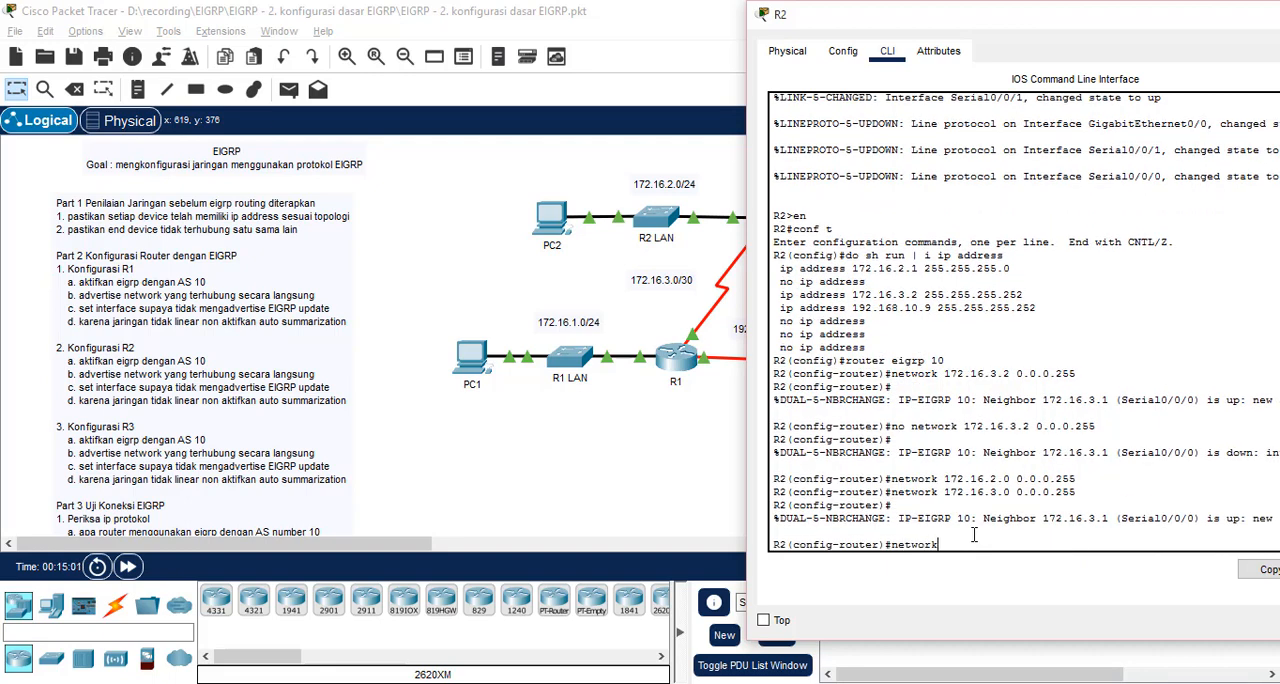
pyautogui.write(' n')
pyautogui.press('BackSpace')
pyautogui.moveTo(872, 24); pyautogui.dragTo(918, 24)
pyautogui.write('.16')
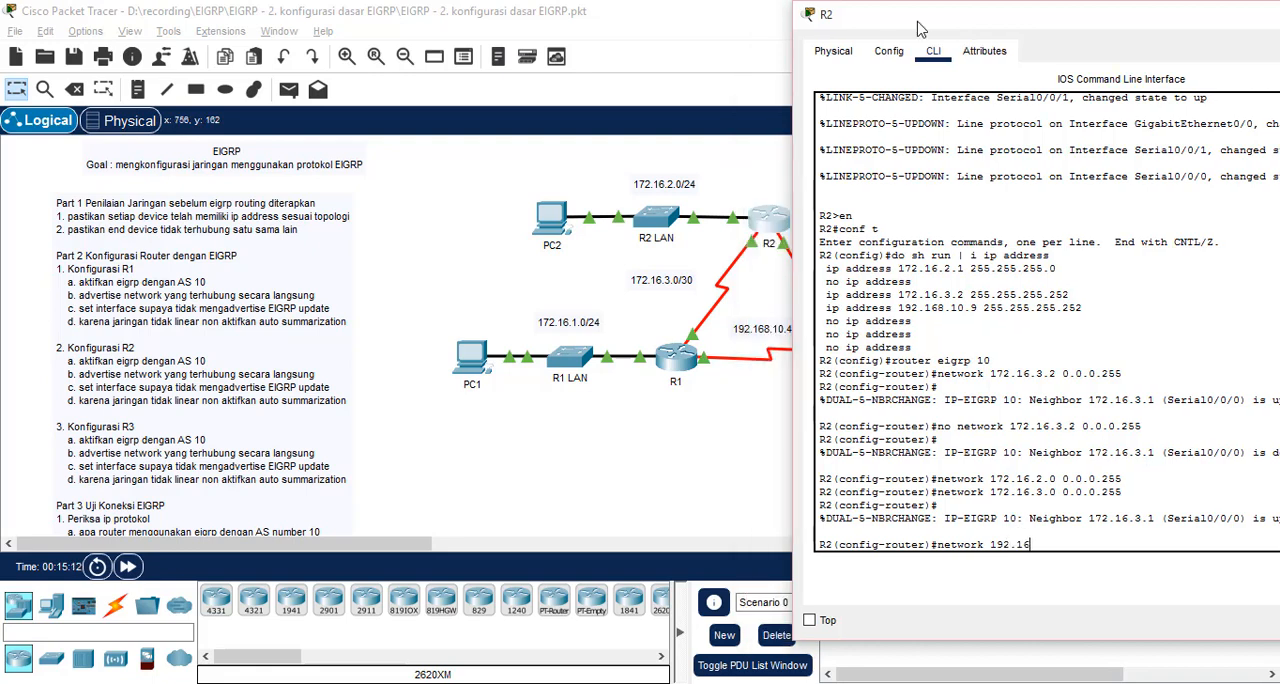
pyautogui.write('8.8.0 0.0.0.255')
pyautogui.press('Return')
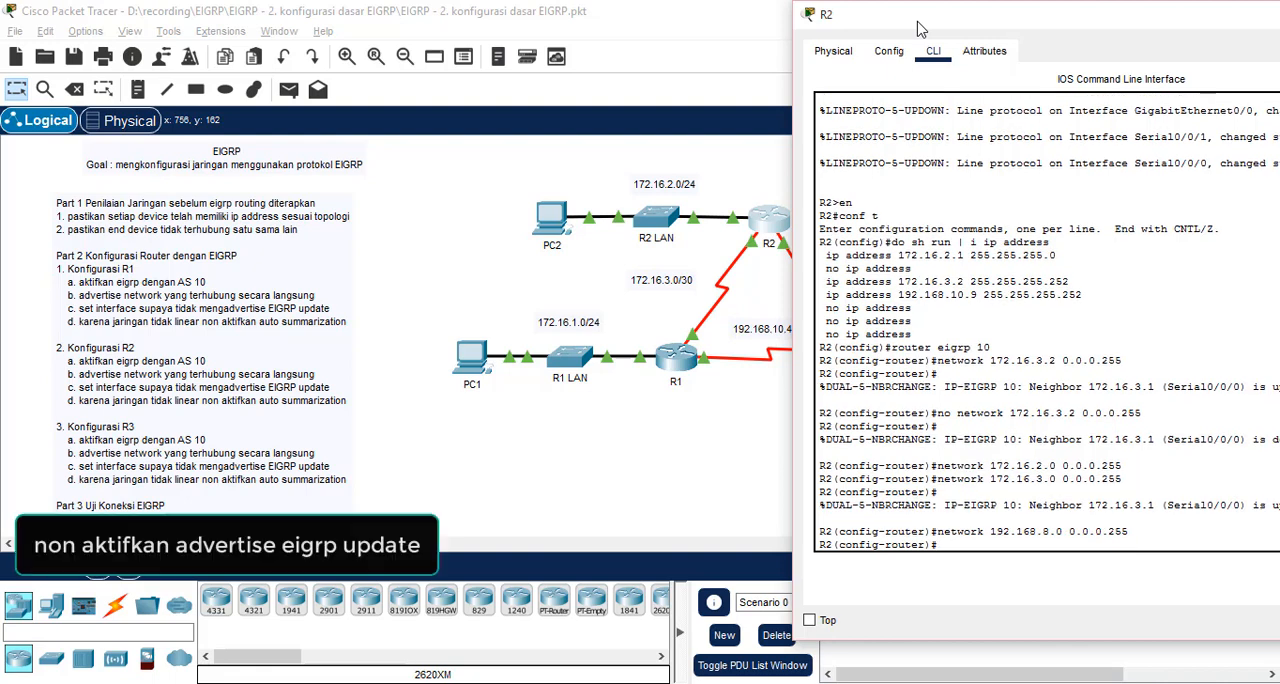
# Set R2's g0/0 as a passive interface so EIGRP updates are not advertised to the LAN
pyautogui.write('passive')
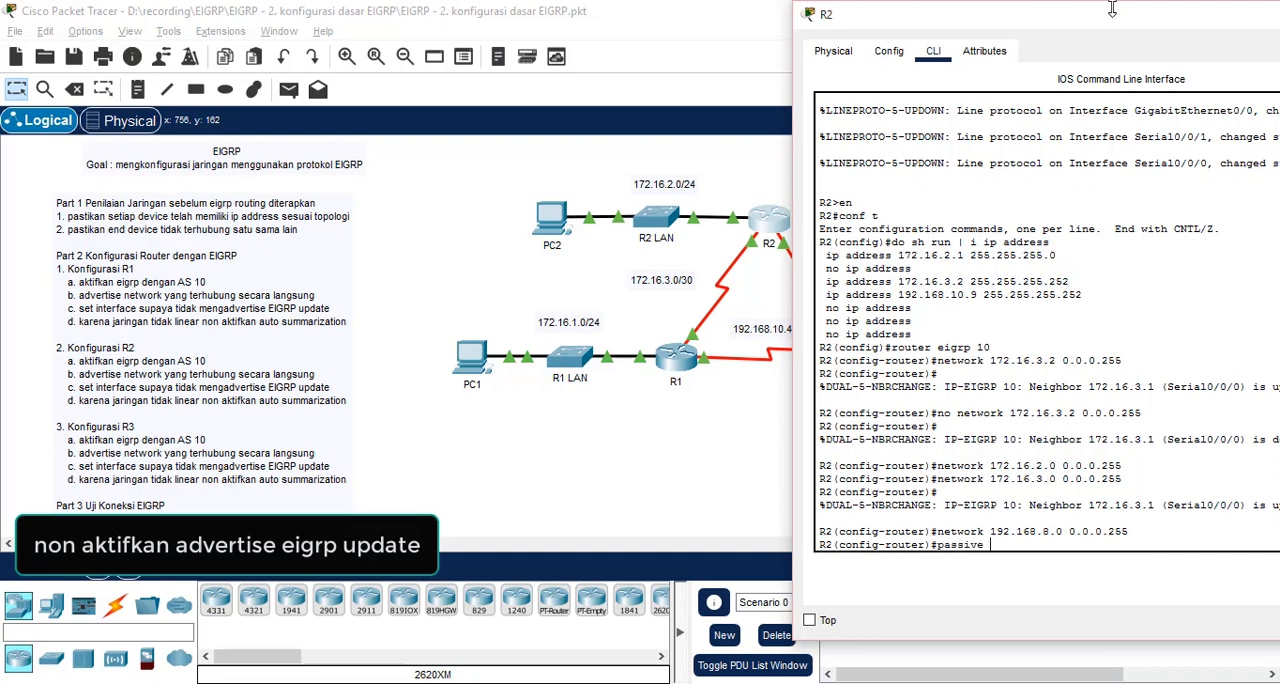
pyautogui.press('Tab')
pyautogui.write('g0')
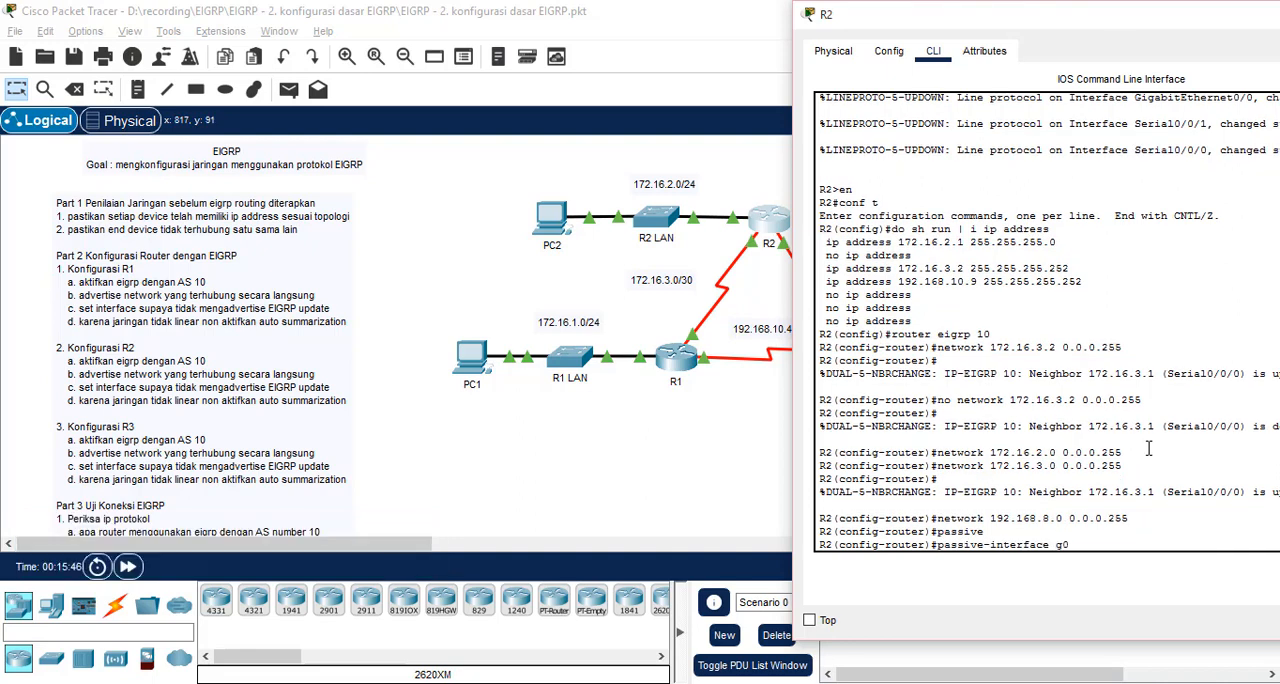
pyautogui.write('/0')
pyautogui.press('Return')
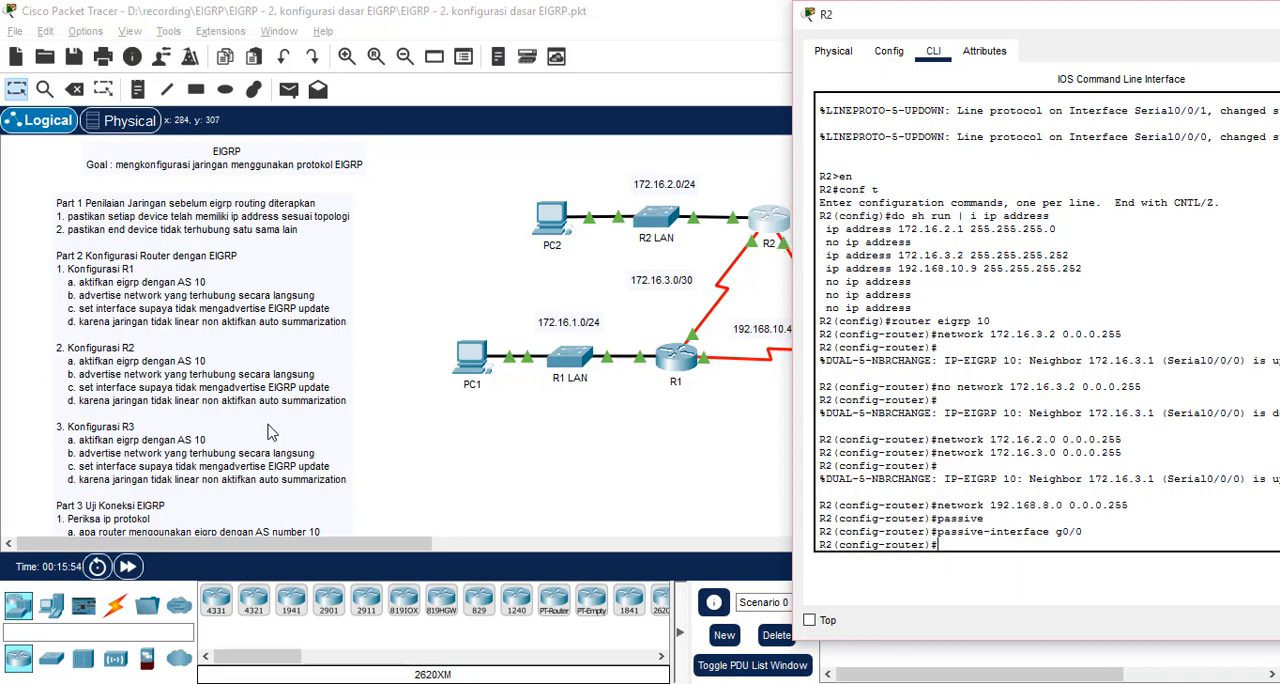
# Disable automatic summarization for EIGRP on R2
pyautogui.write('no au')
pyautogui.press('Tab')
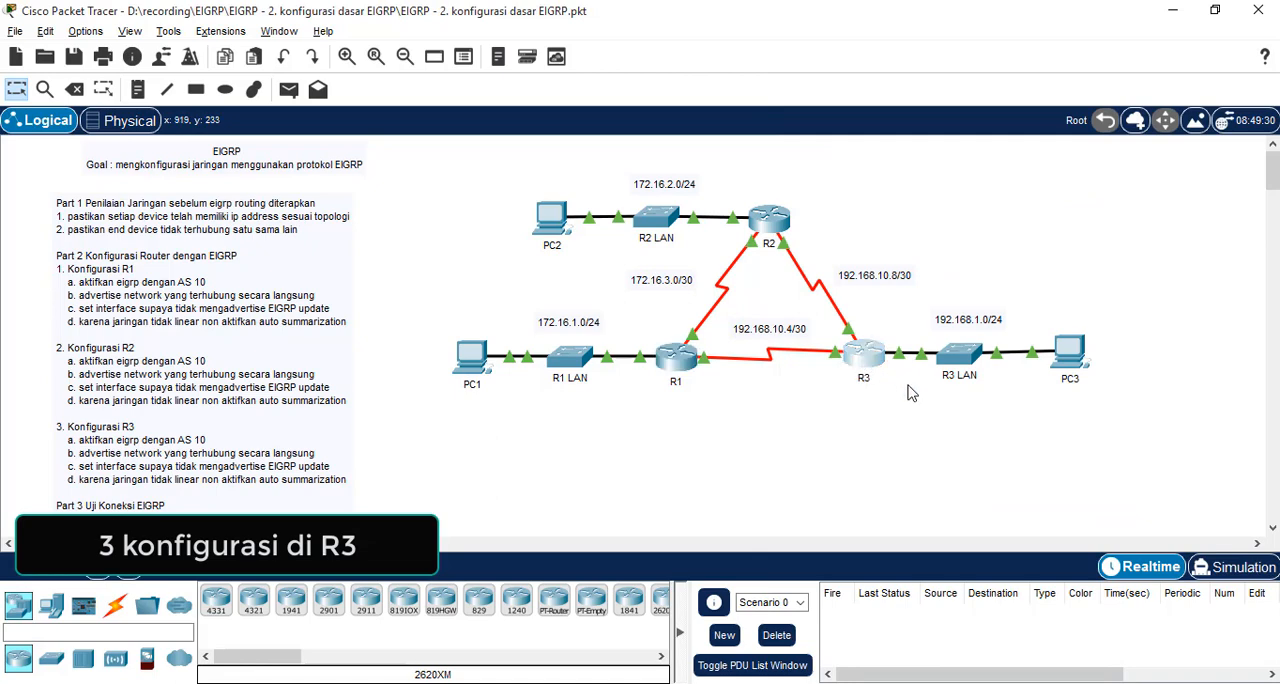
# Enter global configuration mode on R3 and enable EIGRP with autonomous system number 10
pyautogui.write('en')
pyautogui.press('Return')
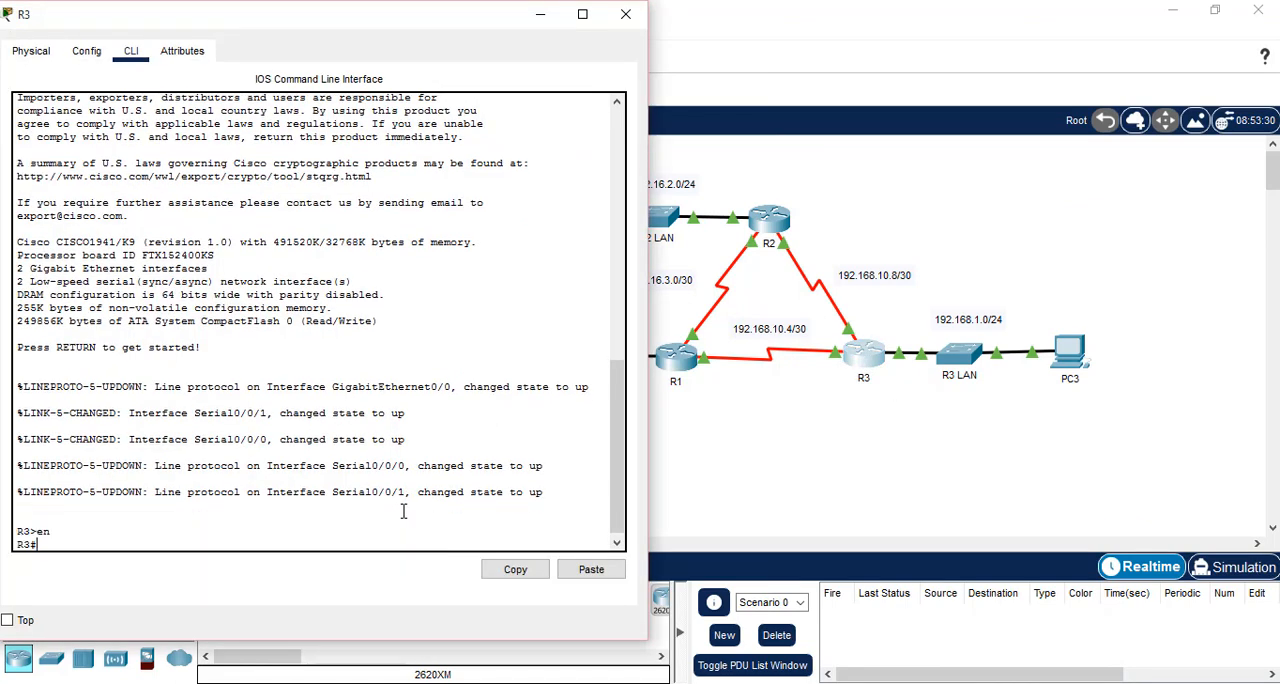
pyautogui.write('conf t')
pyautogui.press('Return')
pyautogui.write('router o')
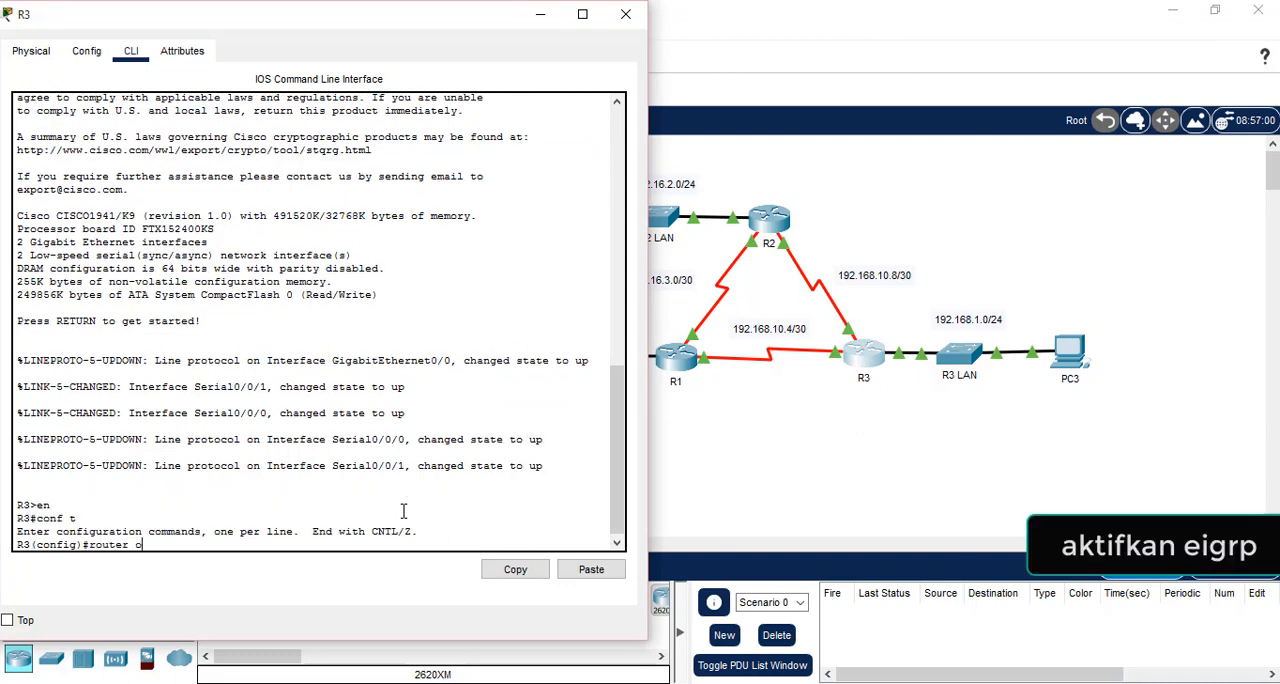
pyautogui.press('BackSpace')
pyautogui.write('eigrp 10')
pyautogui.press('Return')
# Advertise the R1–R3 link network 192.168.10.4 with wildcard mask 0.0.0.255 in R3's EIGRP configuration
pyautogui.write('ne')
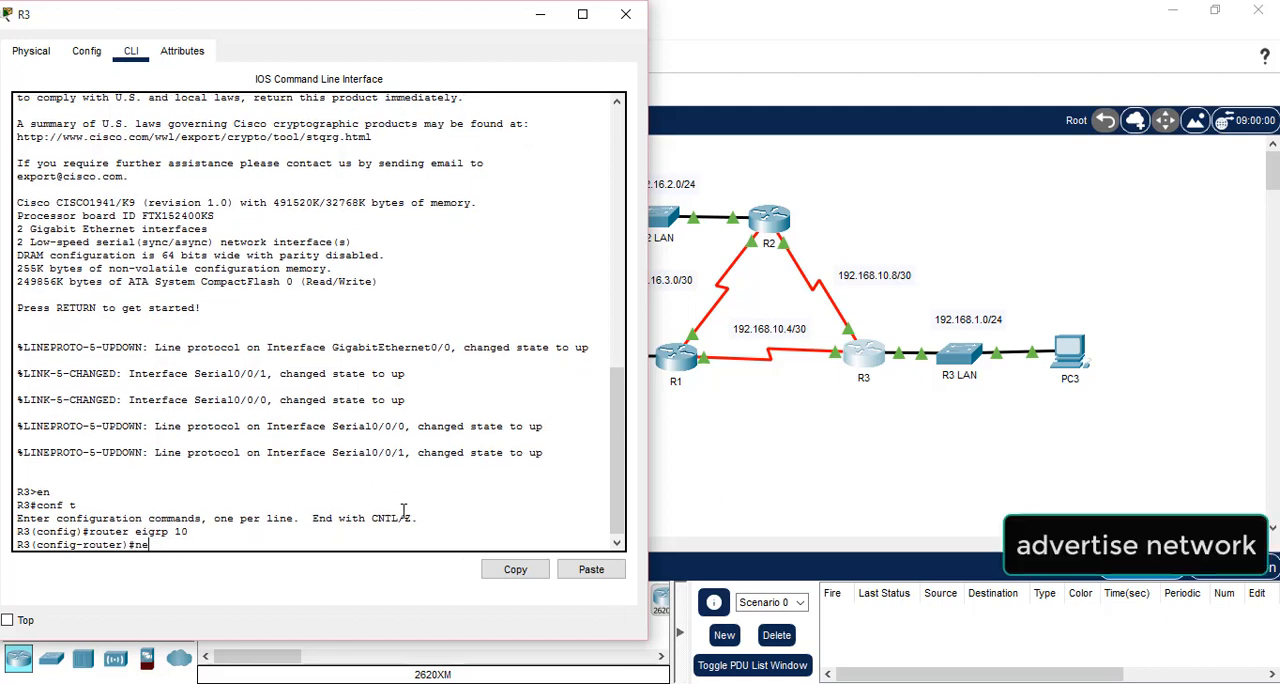
pyautogui.write('twork 192.168.10')
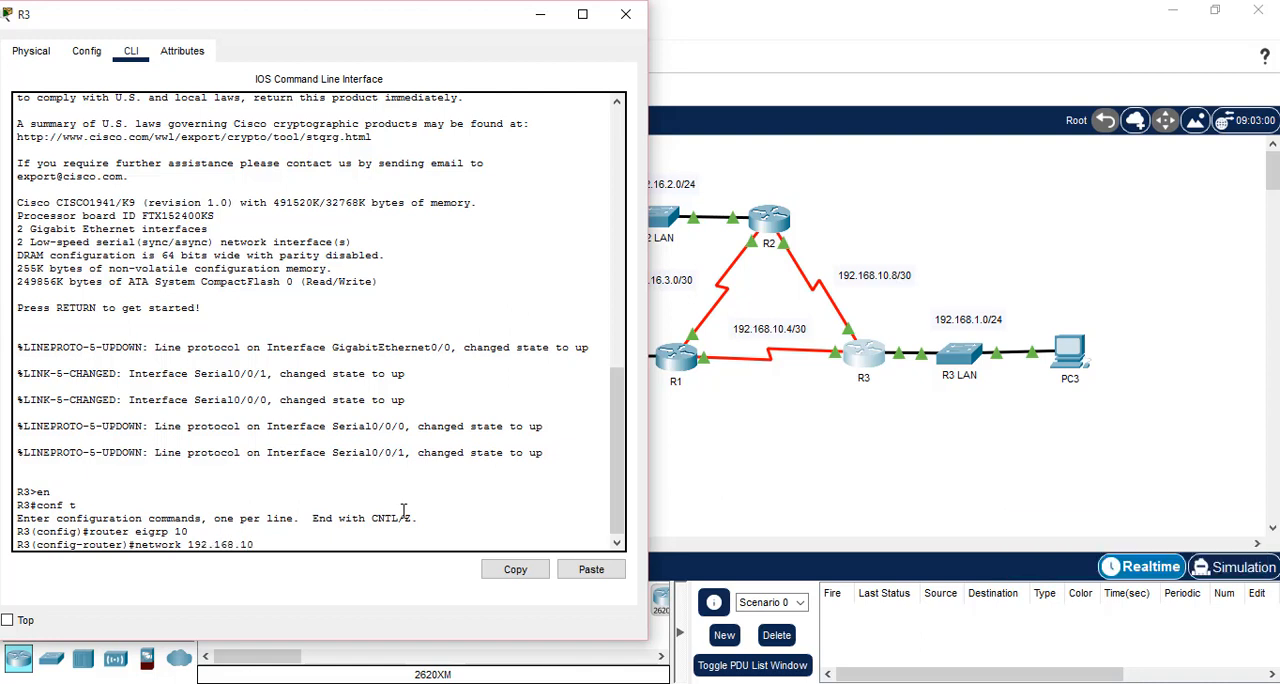
pyautogui.write('.4 0.0.0.255')
pyautogui.press('Return')
# Advertise R3's LAN network 192.168.1.0 with wildcard mask 0.0.0.255 in its EIGRP configuration
pyautogui.write('network')
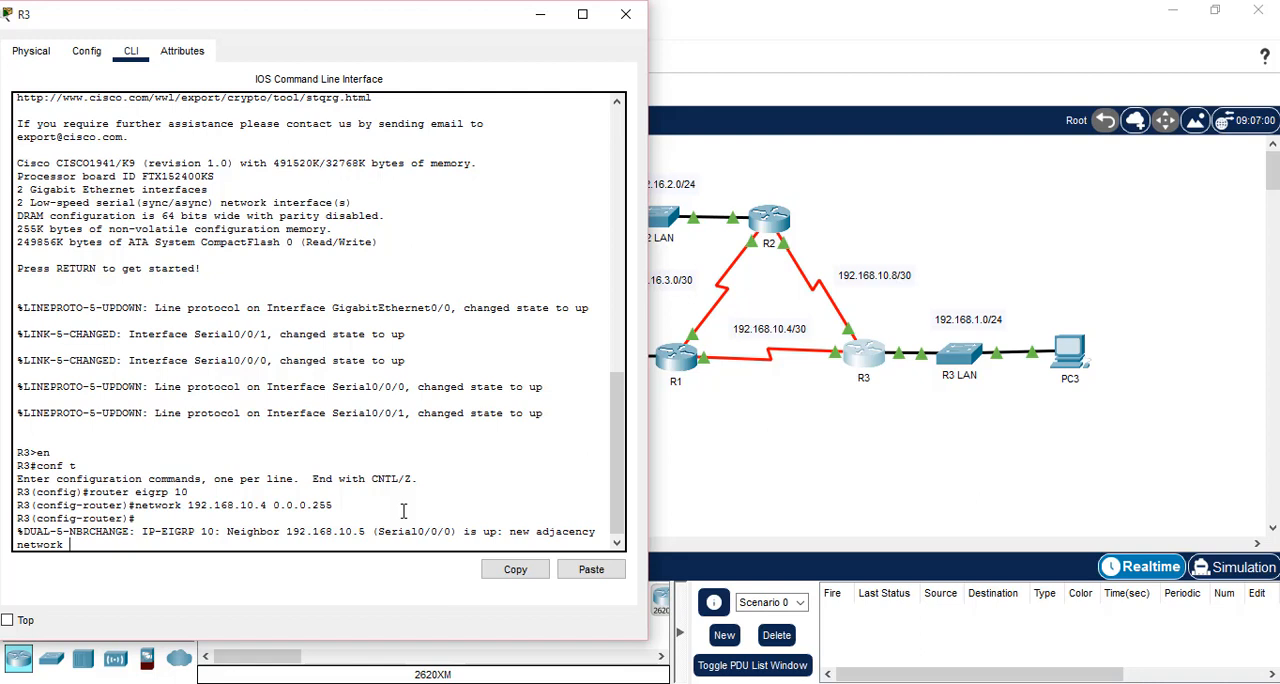
pyautogui.write(' 192.168.1.0 0.0.0.255')
pyautogui.press('Return')
# Advertise the R2–R3 link network 192.168.10.8 with wildcard mask 0.0.0.255 in R3's EIGRP configuration
pyautogui.write('netw')
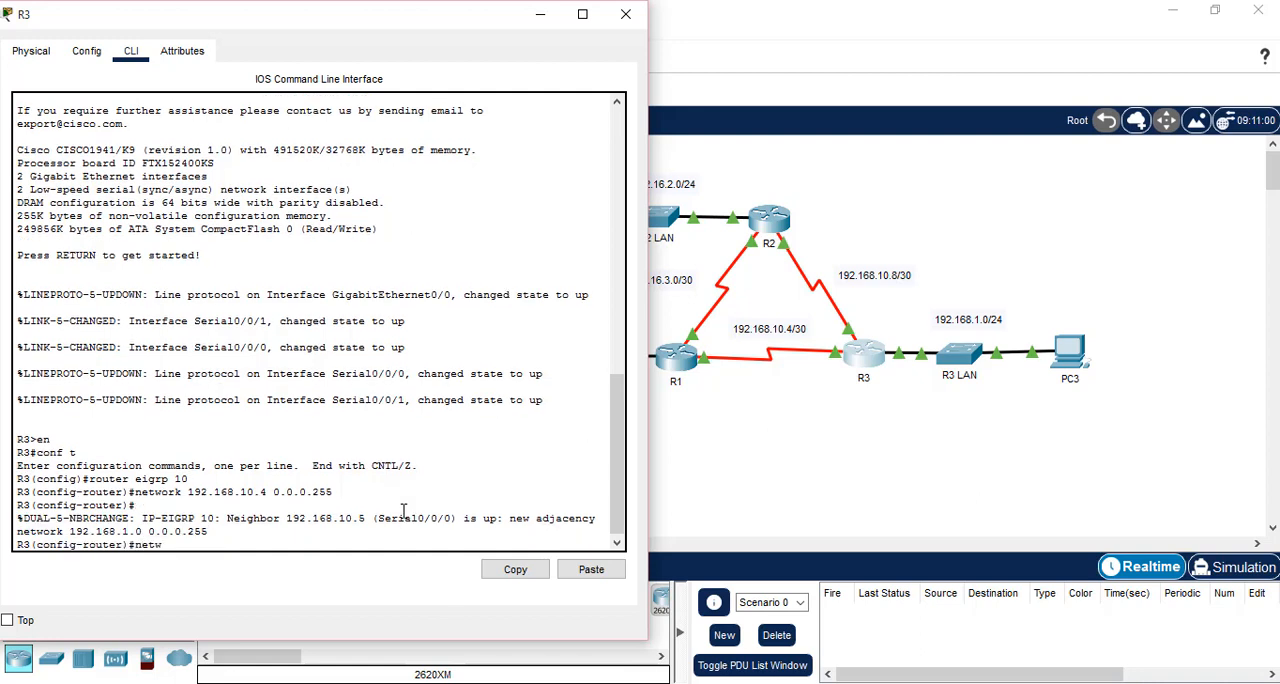
pyautogui.write('ork ')
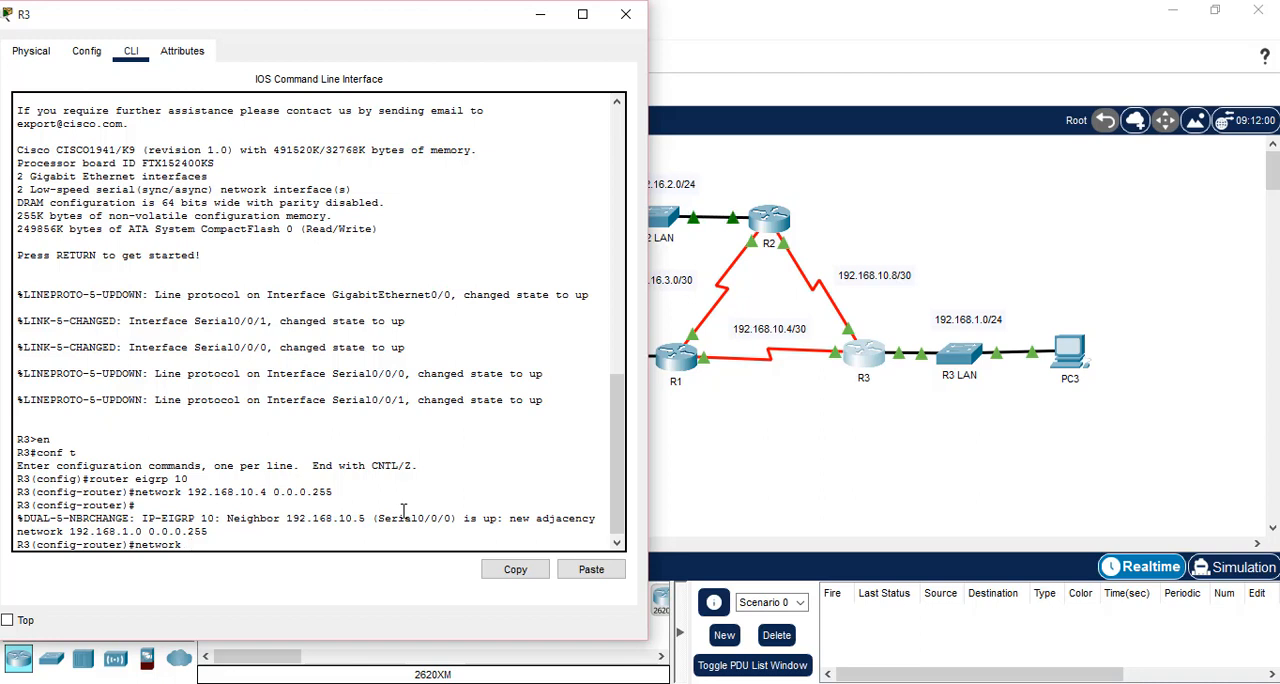
pyautogui.write('192.168.10')
pyautogui.write('.8 0.0.0.255')
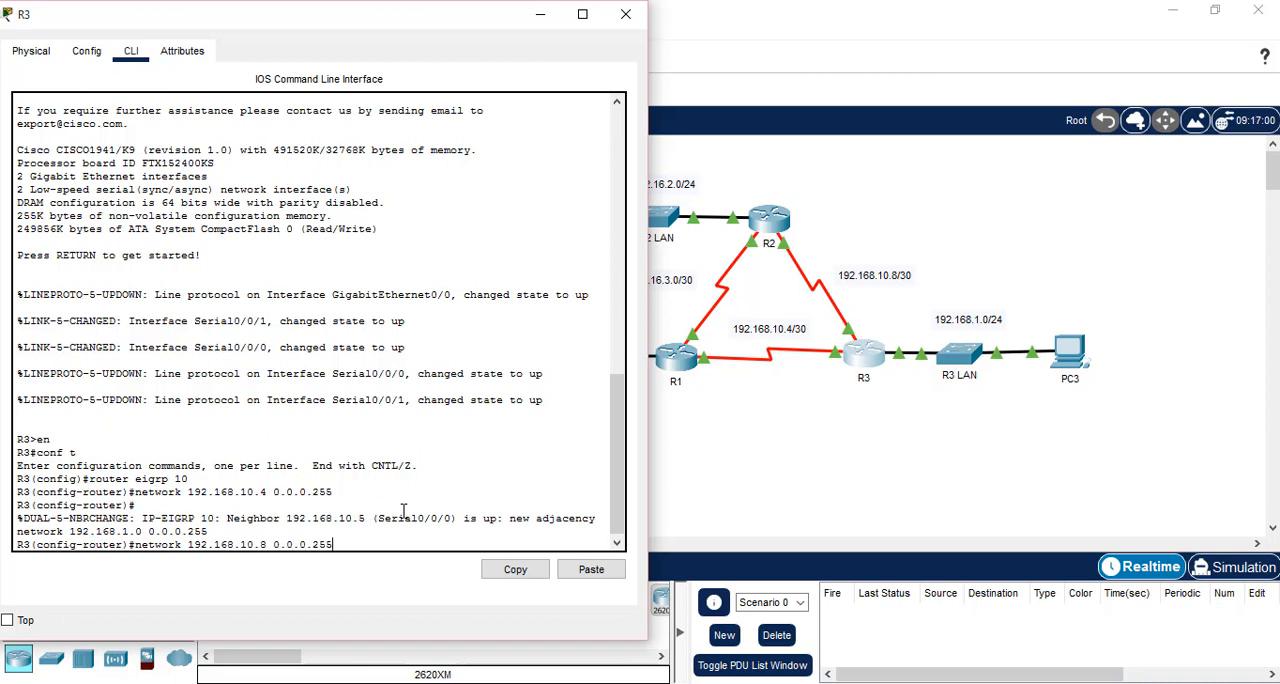
pyautogui.press('Return')
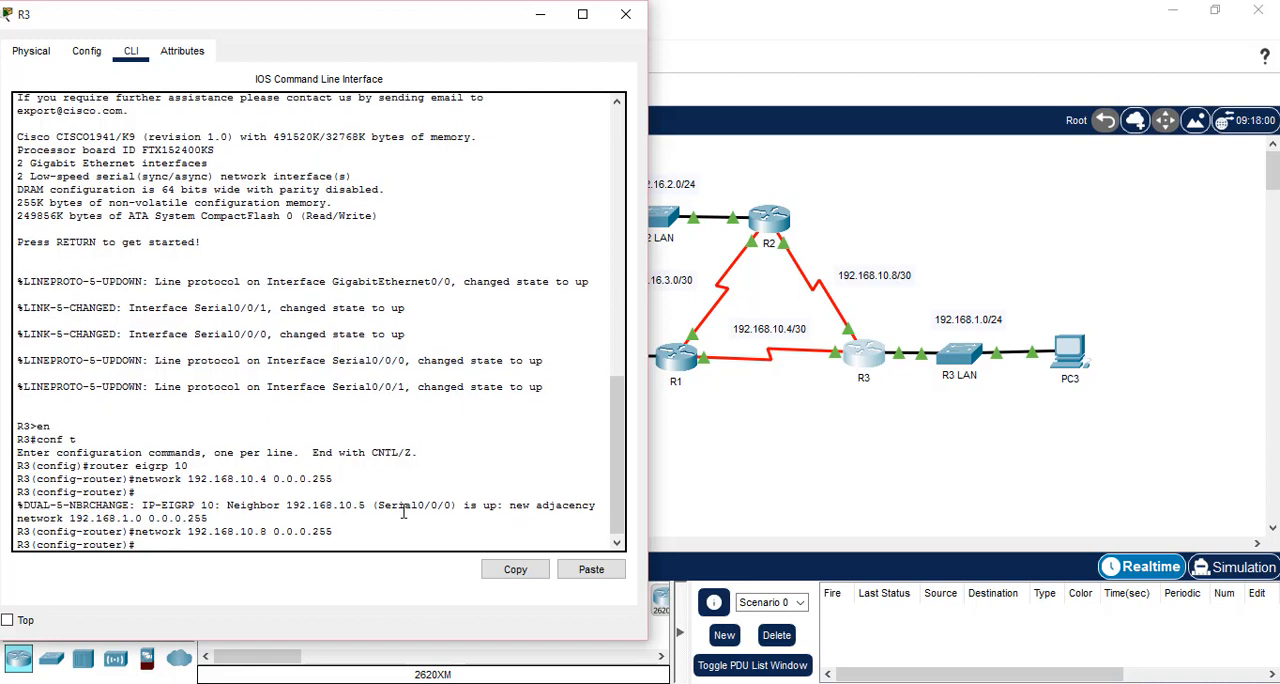
# Set R3's g0/0 as a passive interface so EIGRP updates are not sent to the LAN
pyautogui.write('pass')
pyautogui.press('Tab')
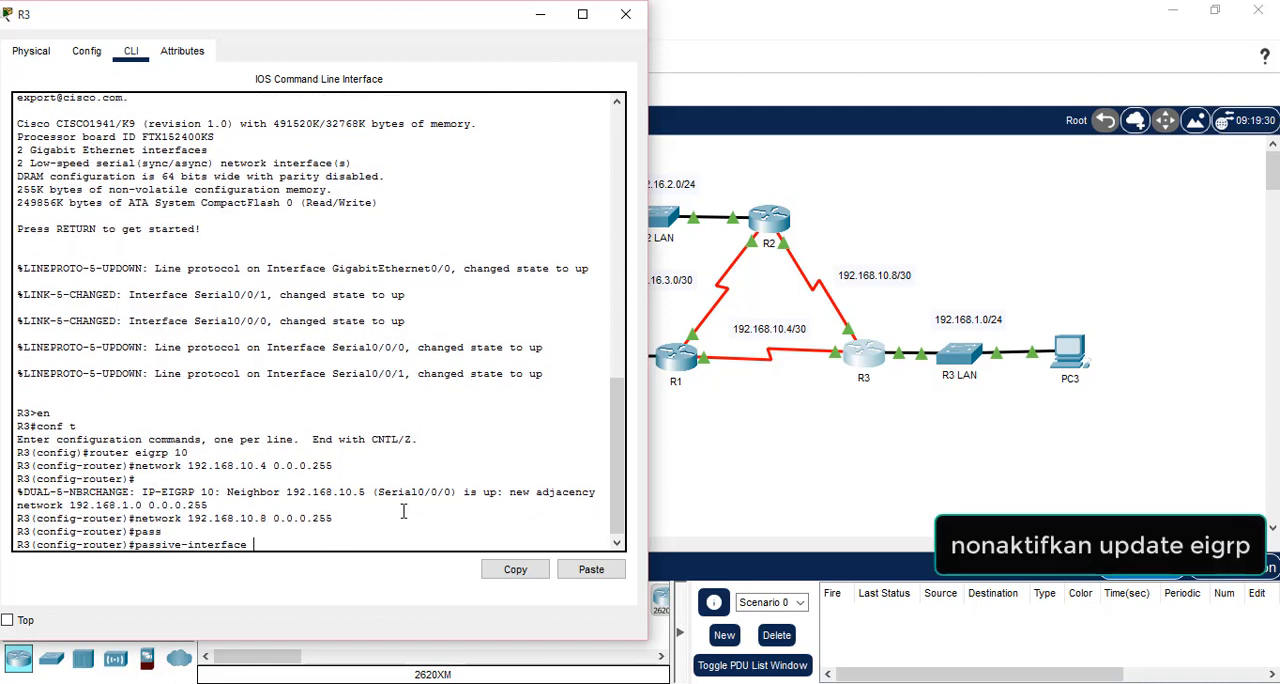
pyautogui.click(904, 430)
pyautogui.click(876, 368)
pyautogui.write('g0/0')
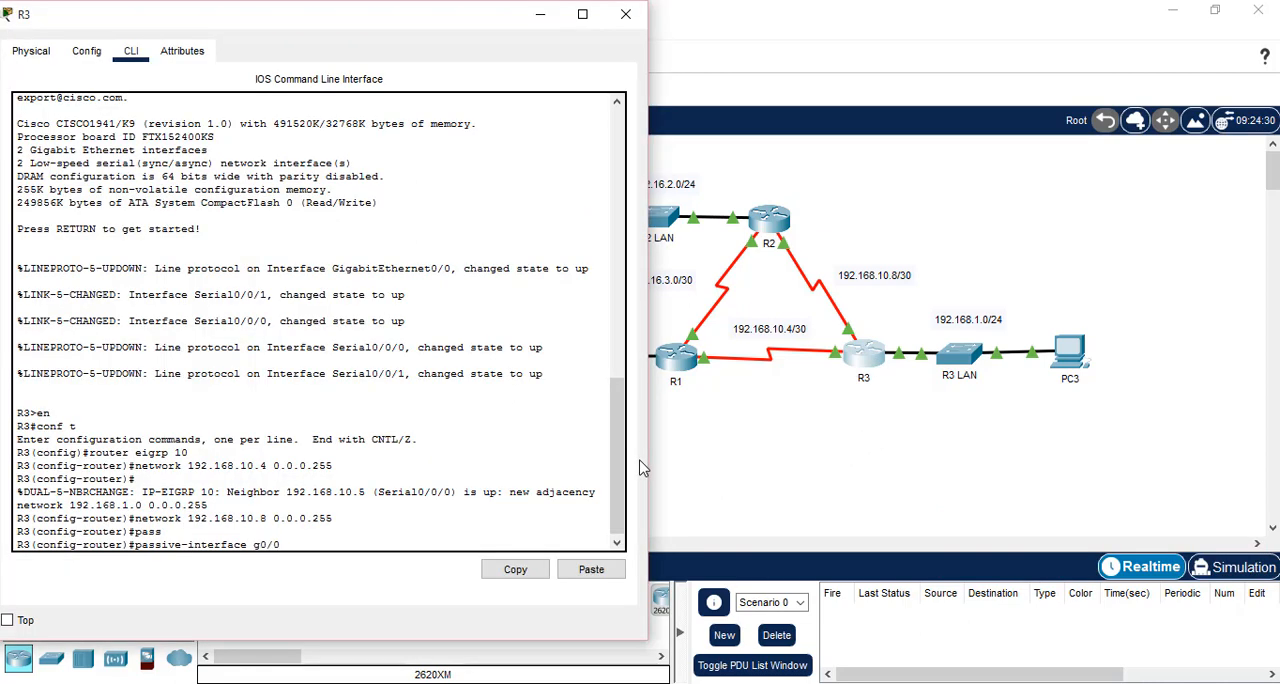
pyautogui.press('Return')
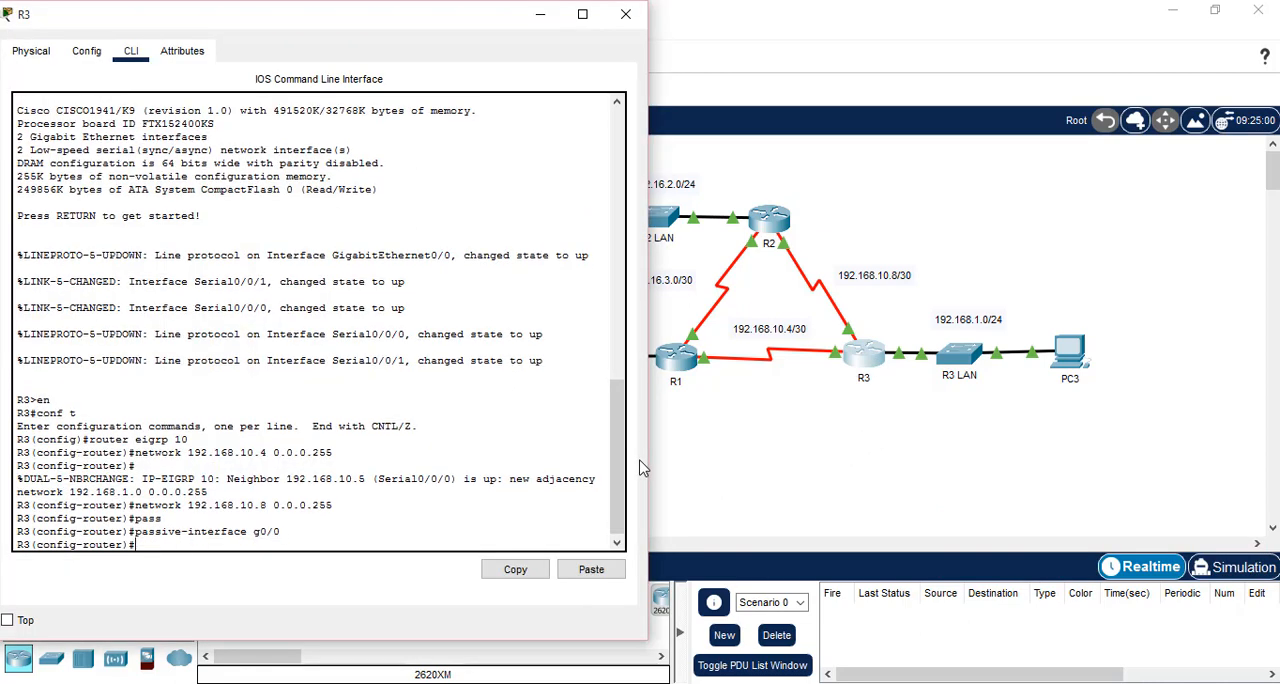
# Disable automatic summarization for EIGRP on R3 and put its console away
pyautogui.write('no auto')
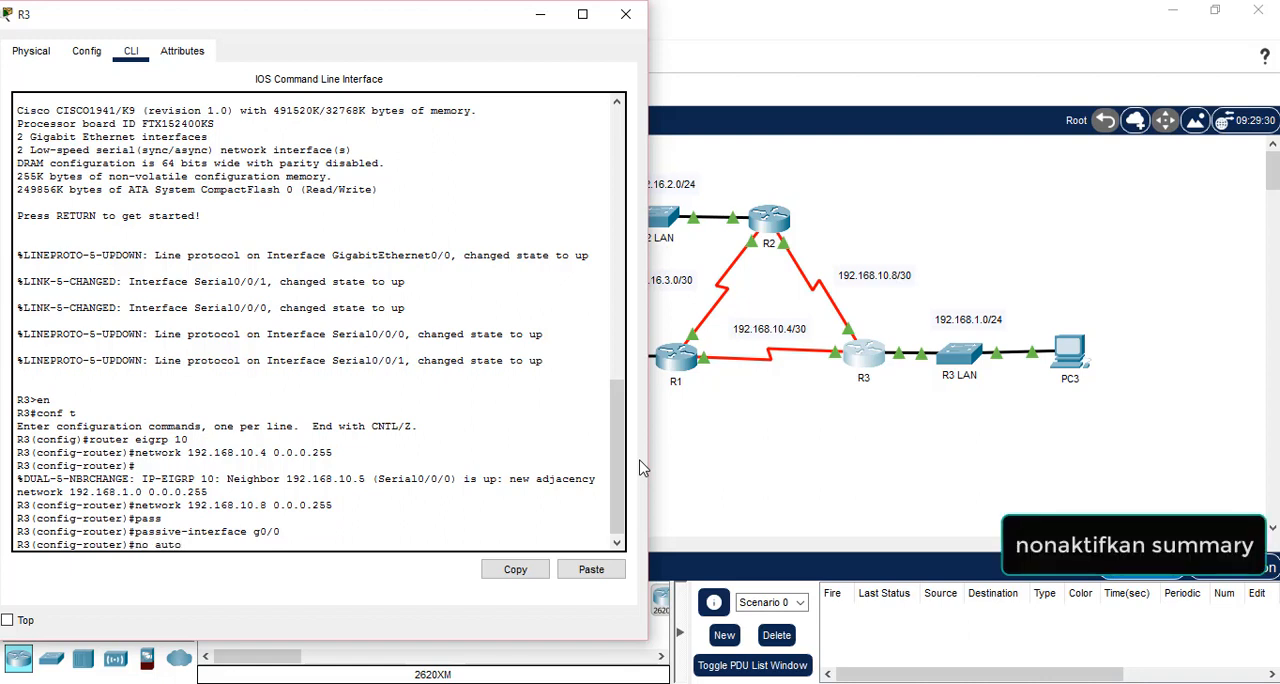
pyautogui.write('-')
pyautogui.press('Tab')
pyautogui.press('Return')
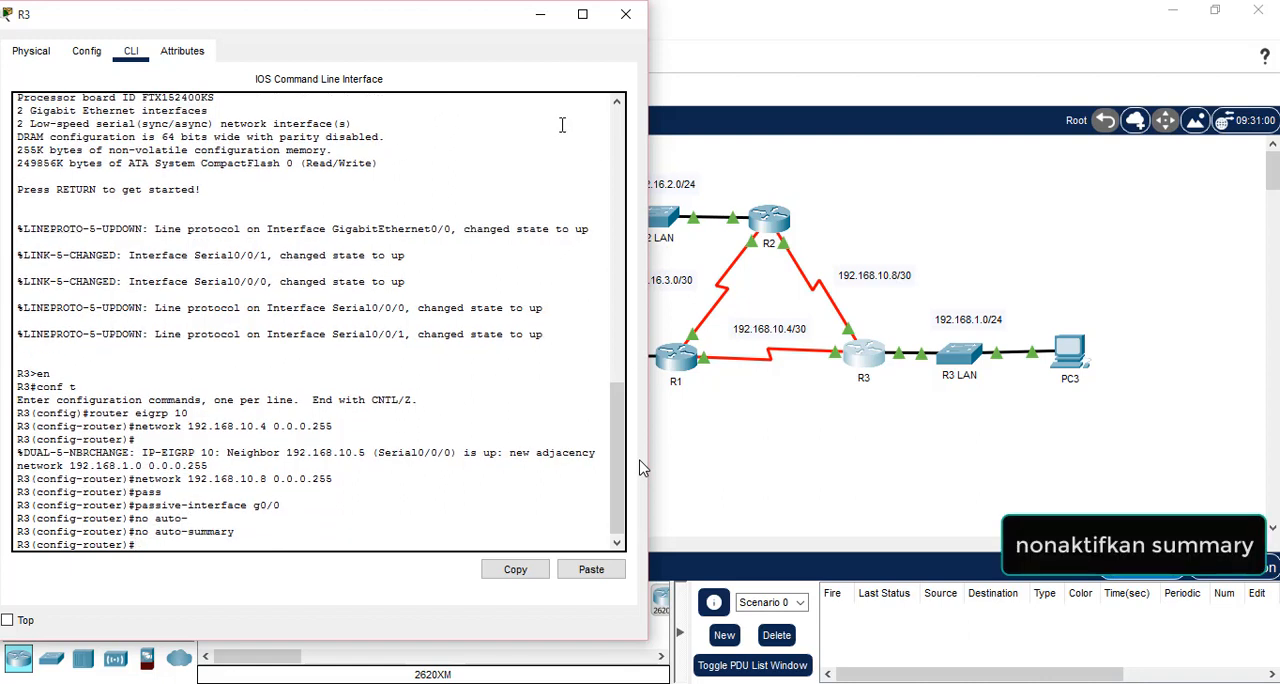
pyautogui.click(540, 20)
# Leave router configuration mode on R1 and display its IP routing protocols to check the EIGRP AS number
pyautogui.scroll(-3, 808, 517)
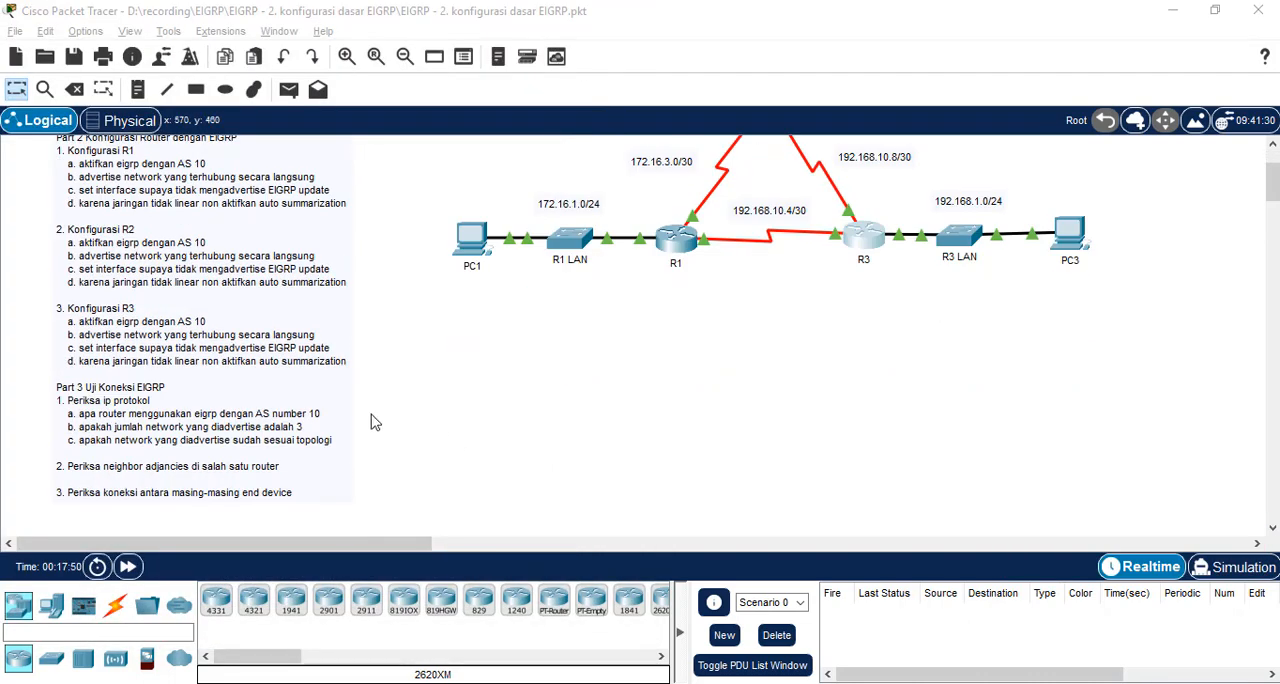
pyautogui.click(105, 398)
pyautogui.write('ip')
pyautogui.click(679, 242)
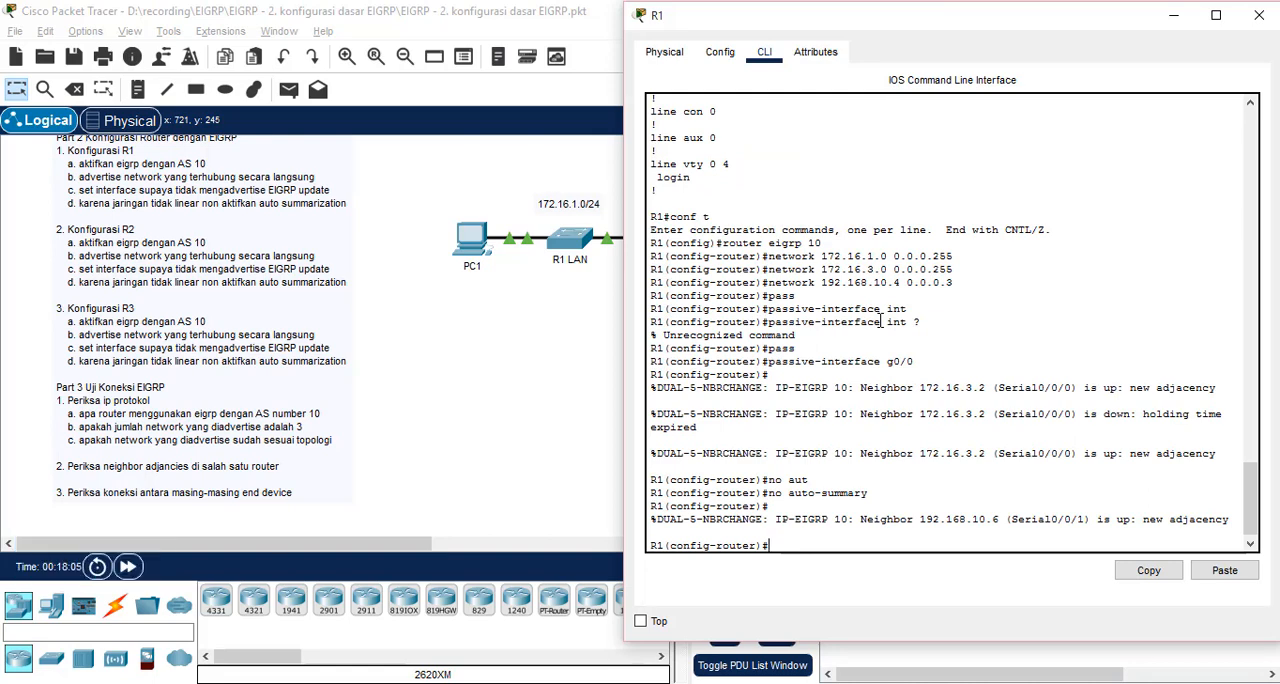
pyautogui.write('ex')
pyautogui.press('Return')
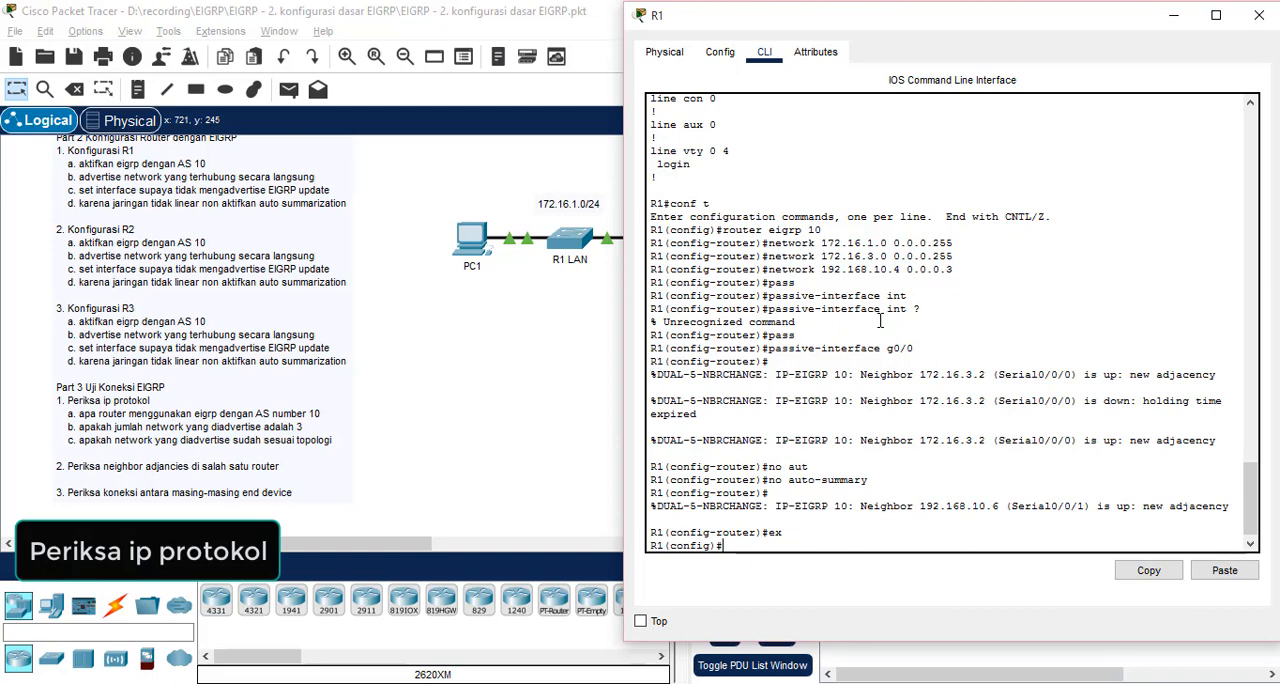
pyautogui.write('do sh ip ')
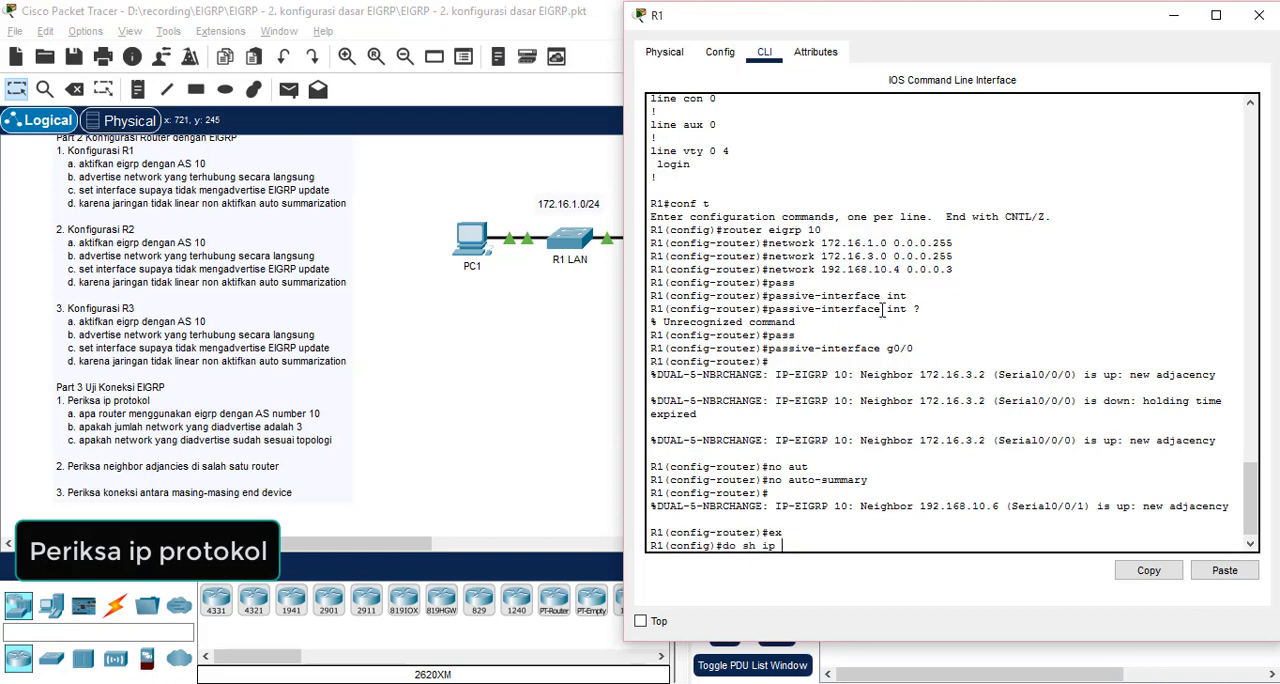
pyautogui.write('protocols')
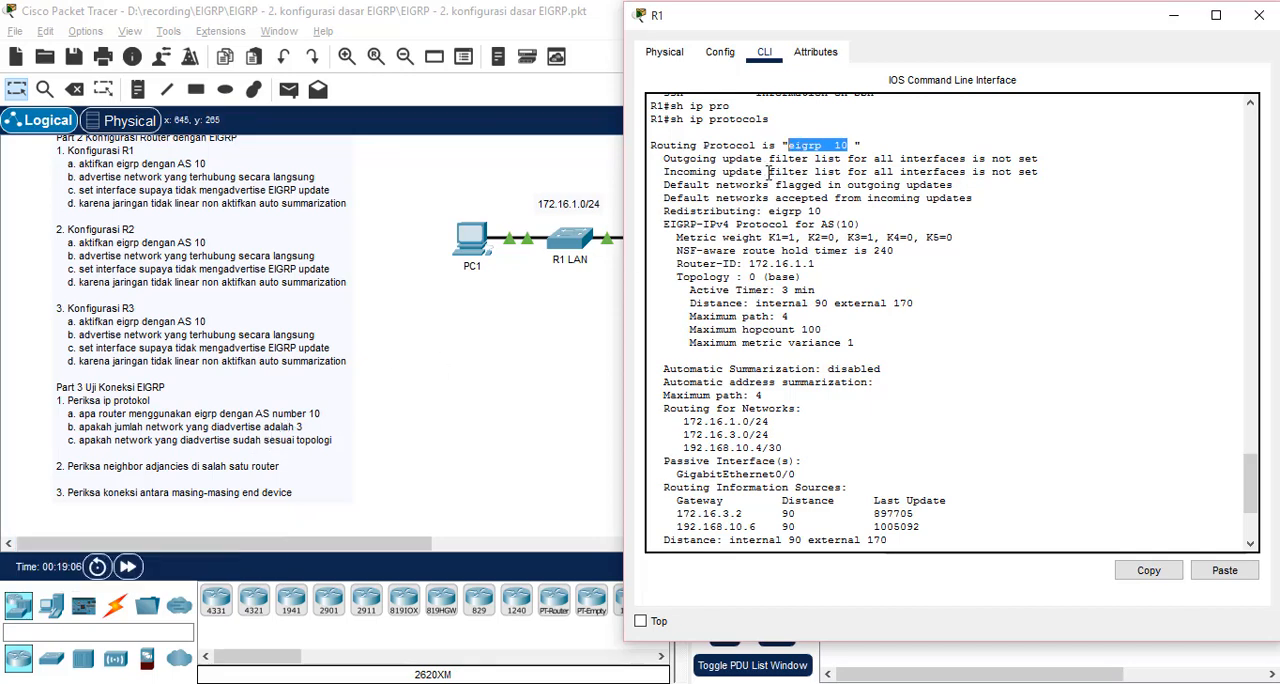
# Compare the networks listed under R1's EIGRP routing with the networks attached to R1 in the topology
pyautogui.moveTo(786, 448); pyautogui.dragTo(646, 422)
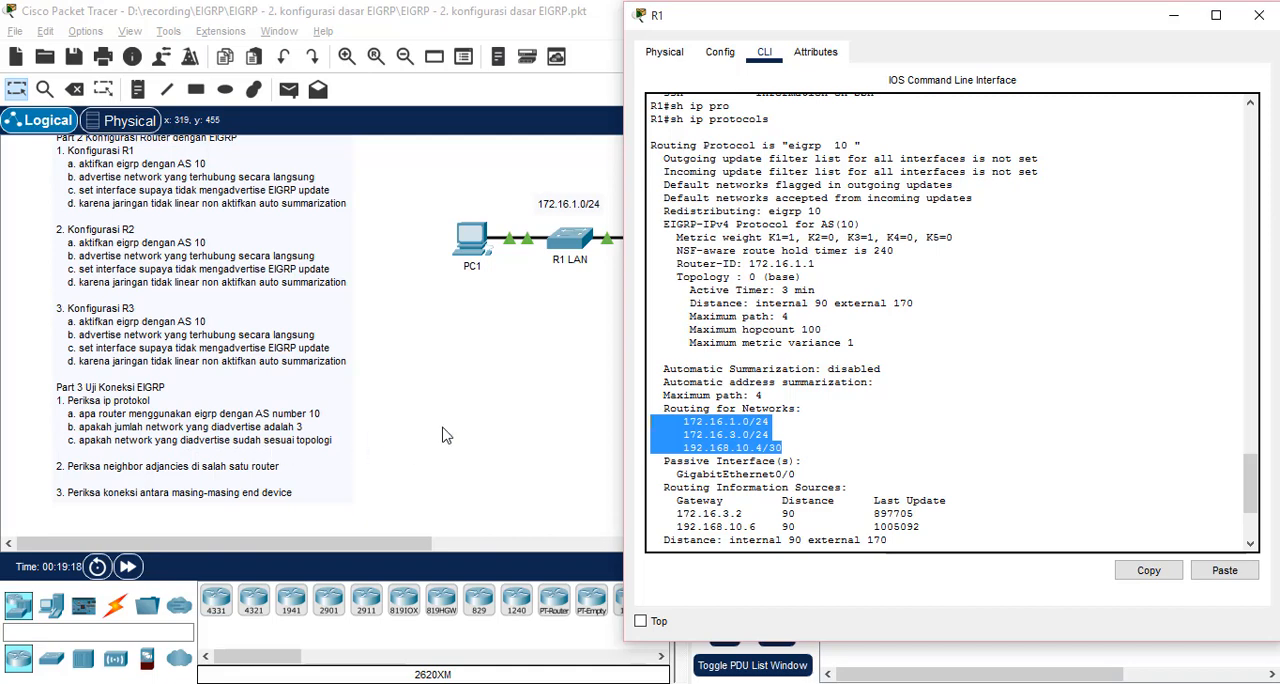
pyautogui.moveTo(895, 27); pyautogui.dragTo(1049, 27)
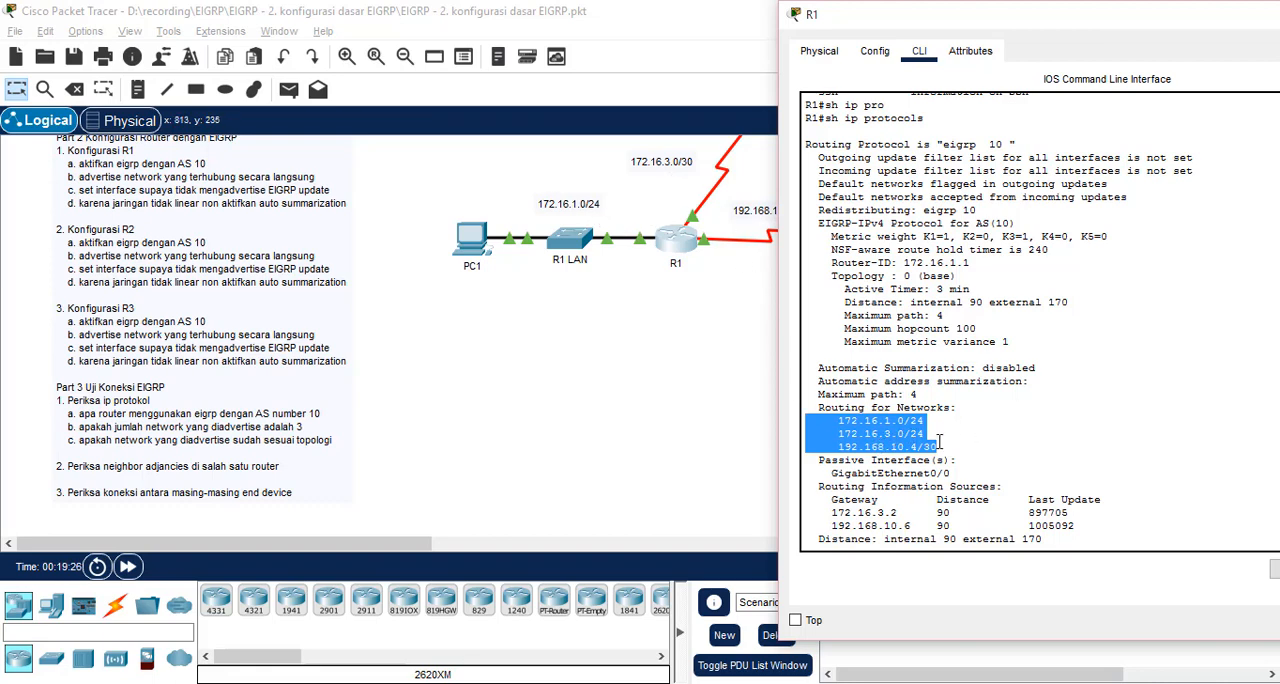
pyautogui.moveTo(968, 26); pyautogui.dragTo(1010, 26)
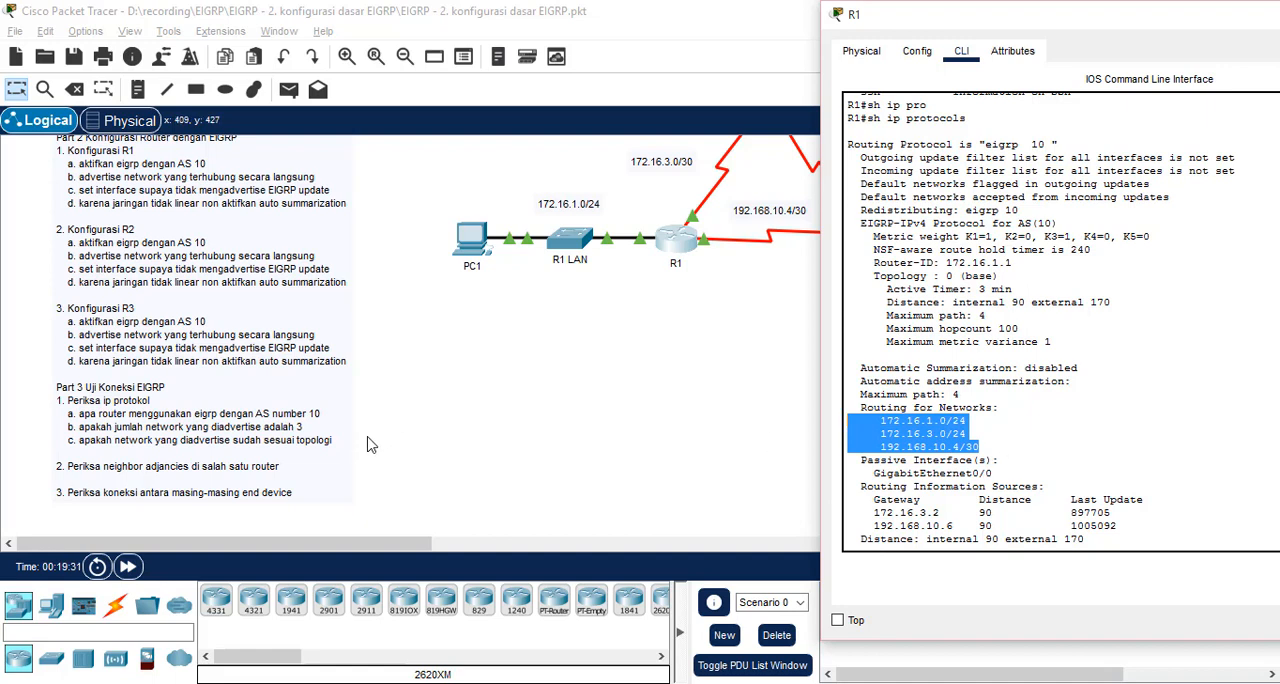
# Display R1's EIGRP neighbors and compare them with the adjacent routers in the topology
pyautogui.press('space')
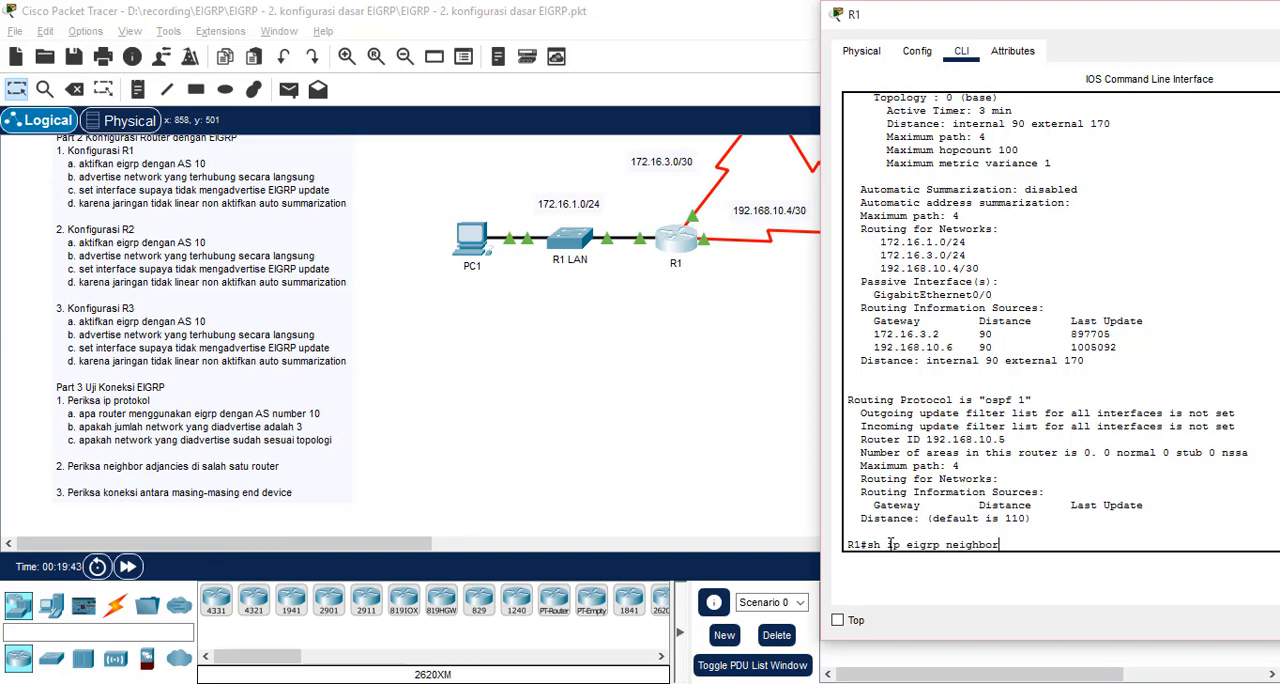
pyautogui.press('Return')
pyautogui.scroll(1, 652, 256)
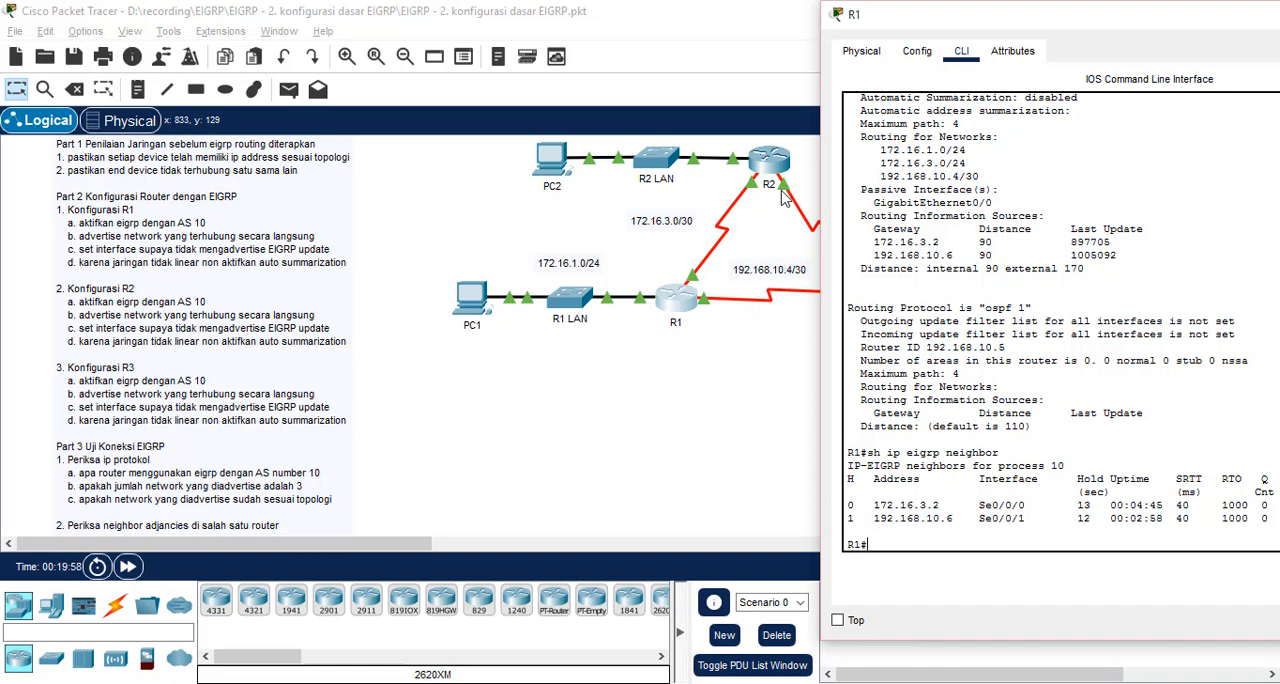
pyautogui.click(688, 415)
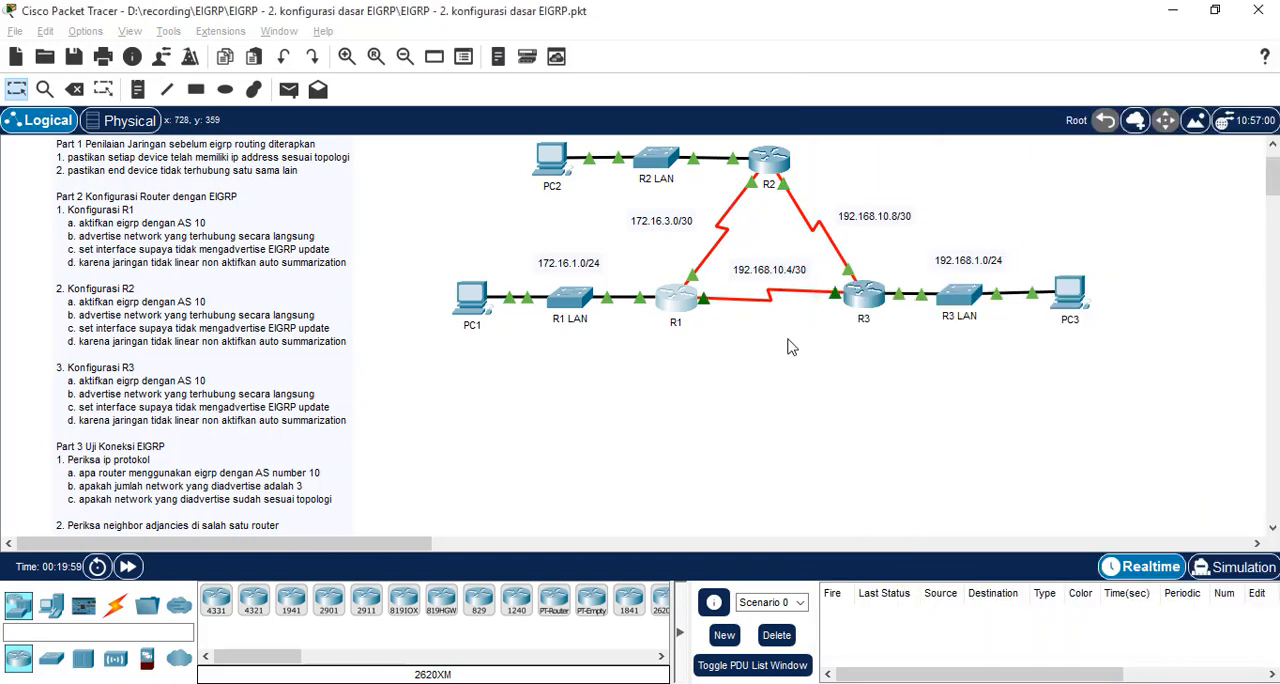
# Display R3's EIGRP neighbors and compare them with its links to R1 and R2
pyautogui.click(872, 300)
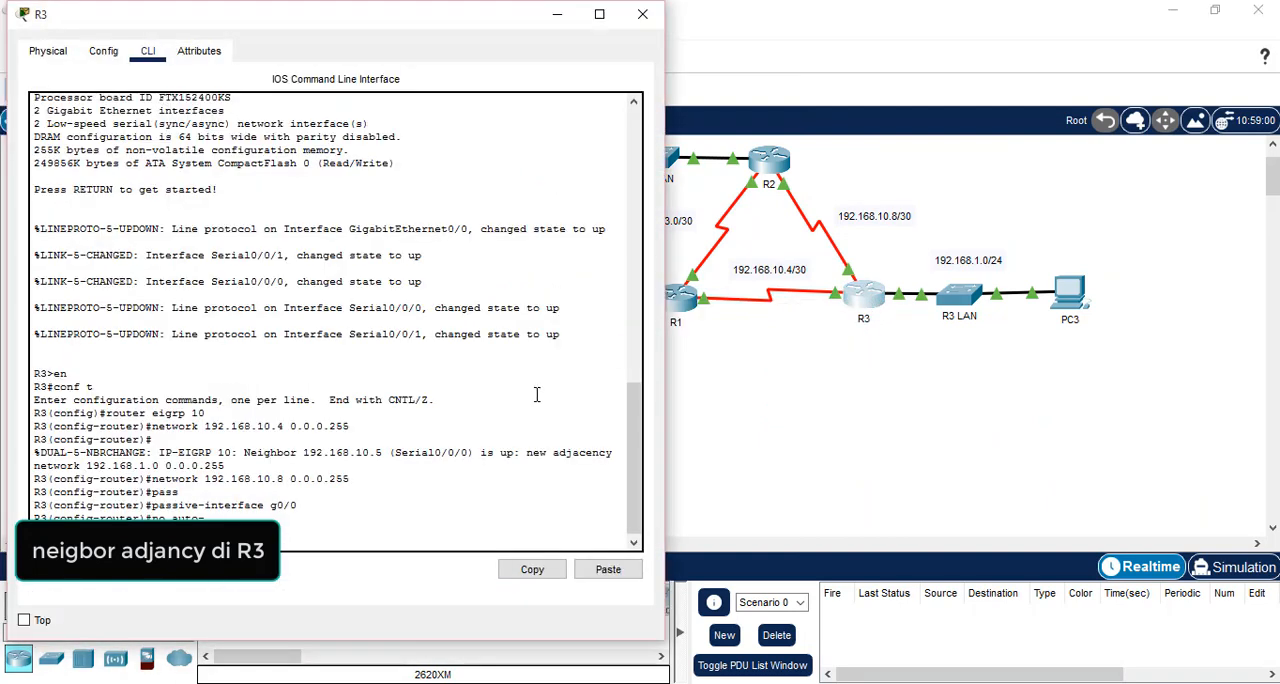
pyautogui.press('Return')
pyautogui.write('do sh ip eigrp')
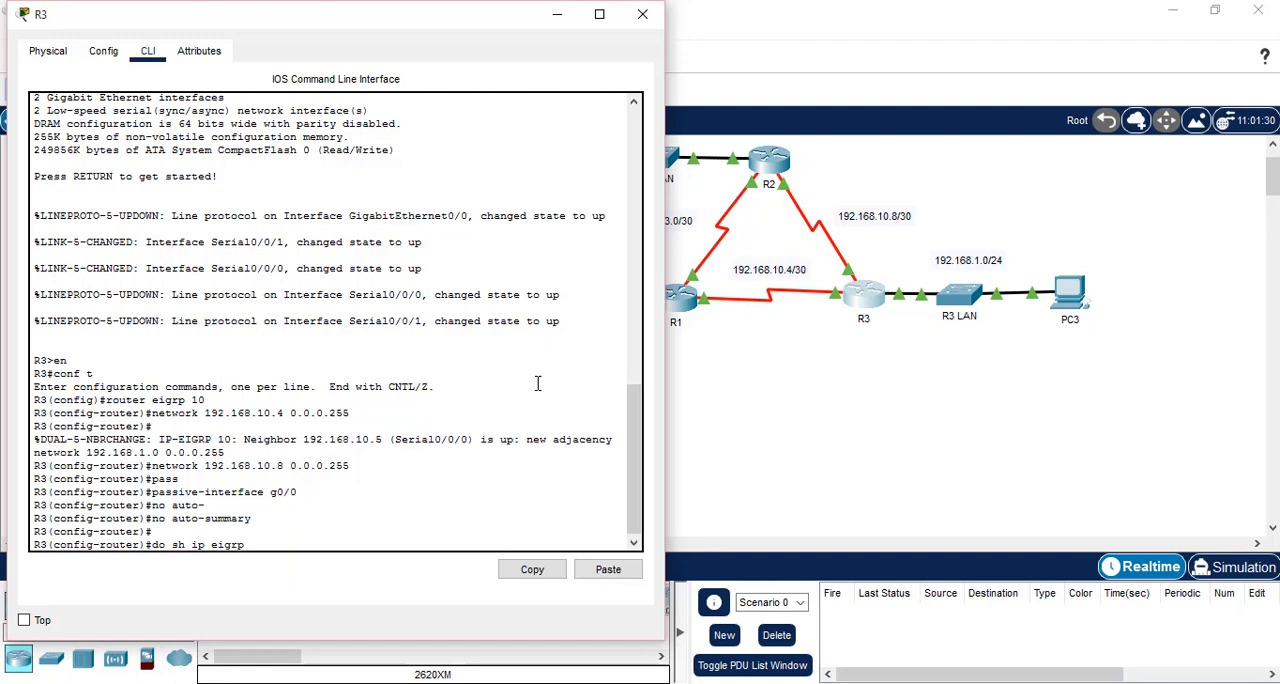
pyautogui.write(' ne')
pyautogui.press('Return')
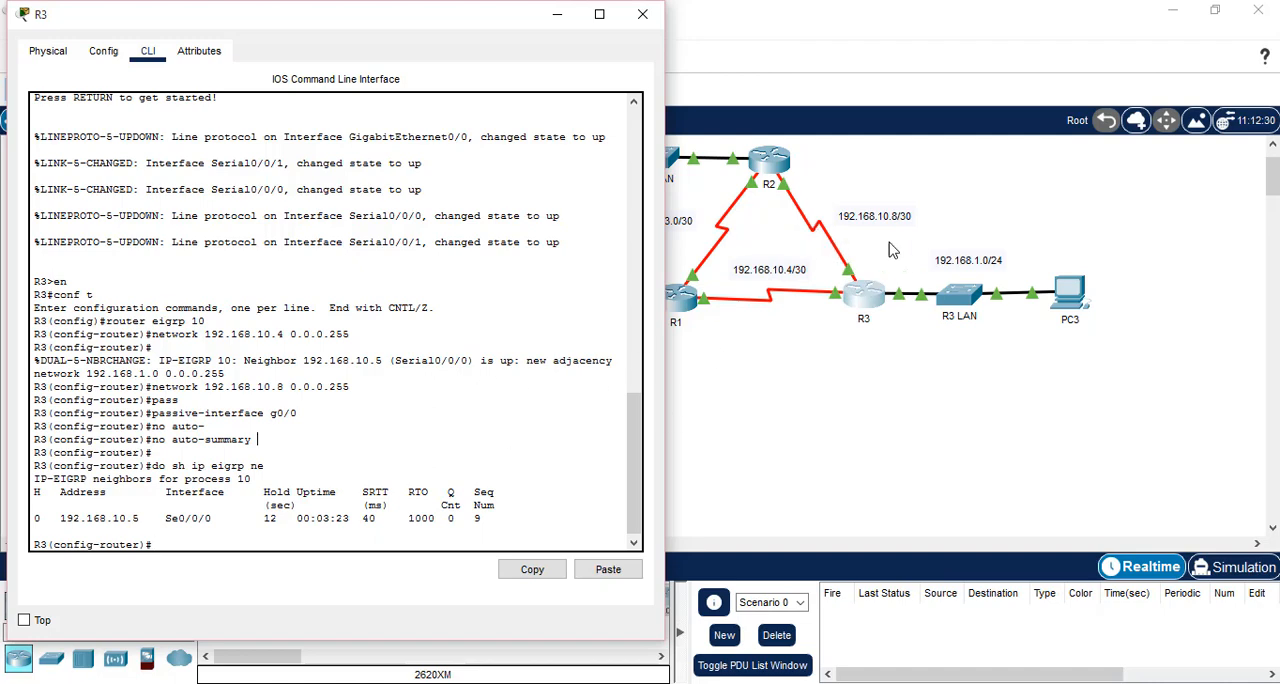
pyautogui.click(907, 458)
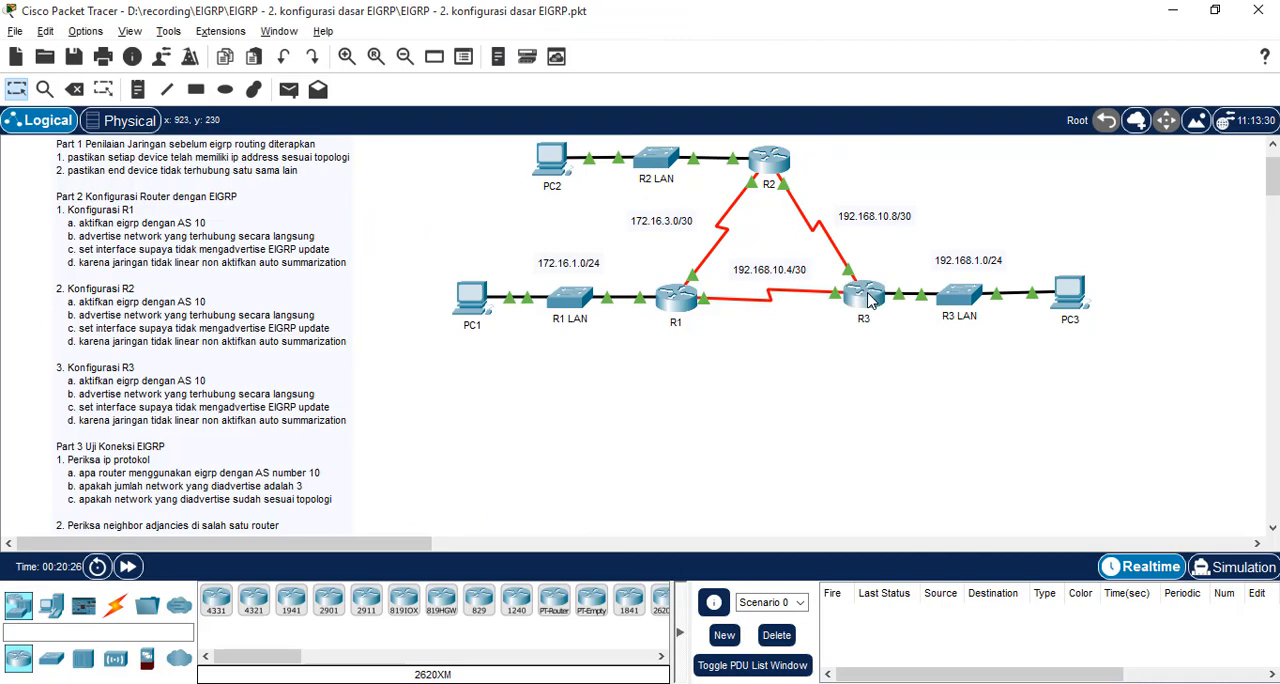
# Try to display the EIGRP information for interface s0/0/1 on R3 from router configuration mode
pyautogui.click(868, 300)
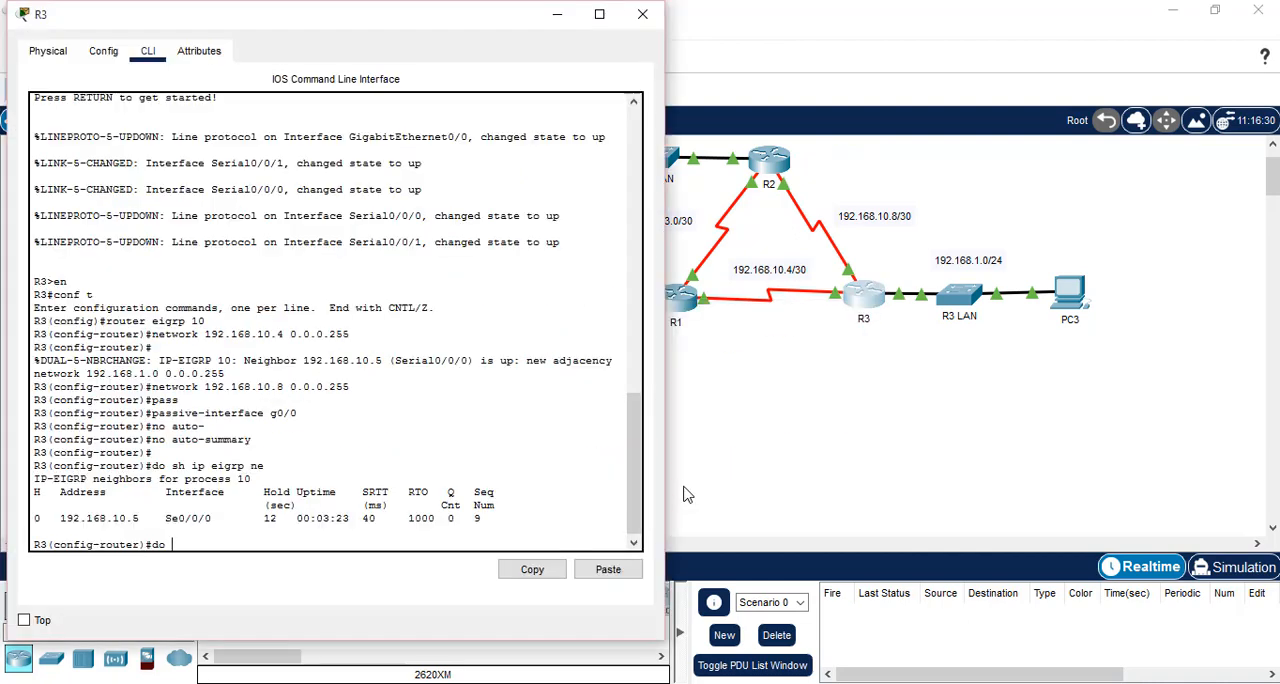
pyautogui.write('sh ip eigrp int s0/0/1')
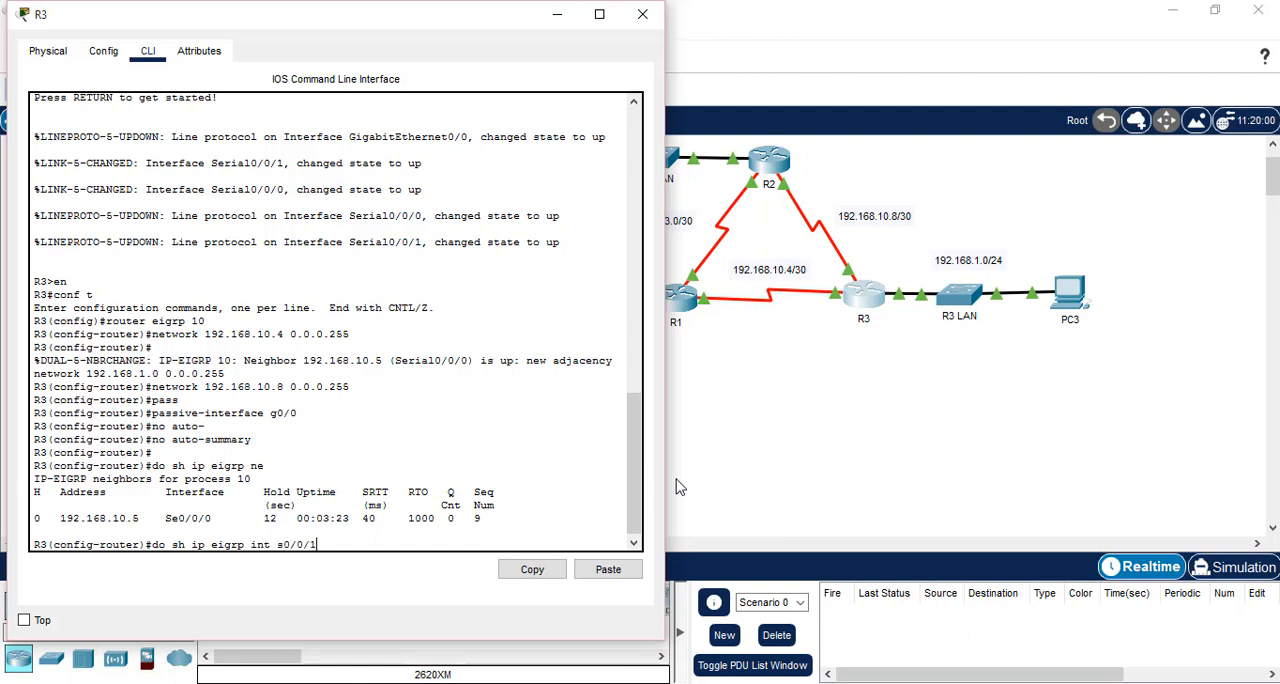
pyautogui.press('Return')
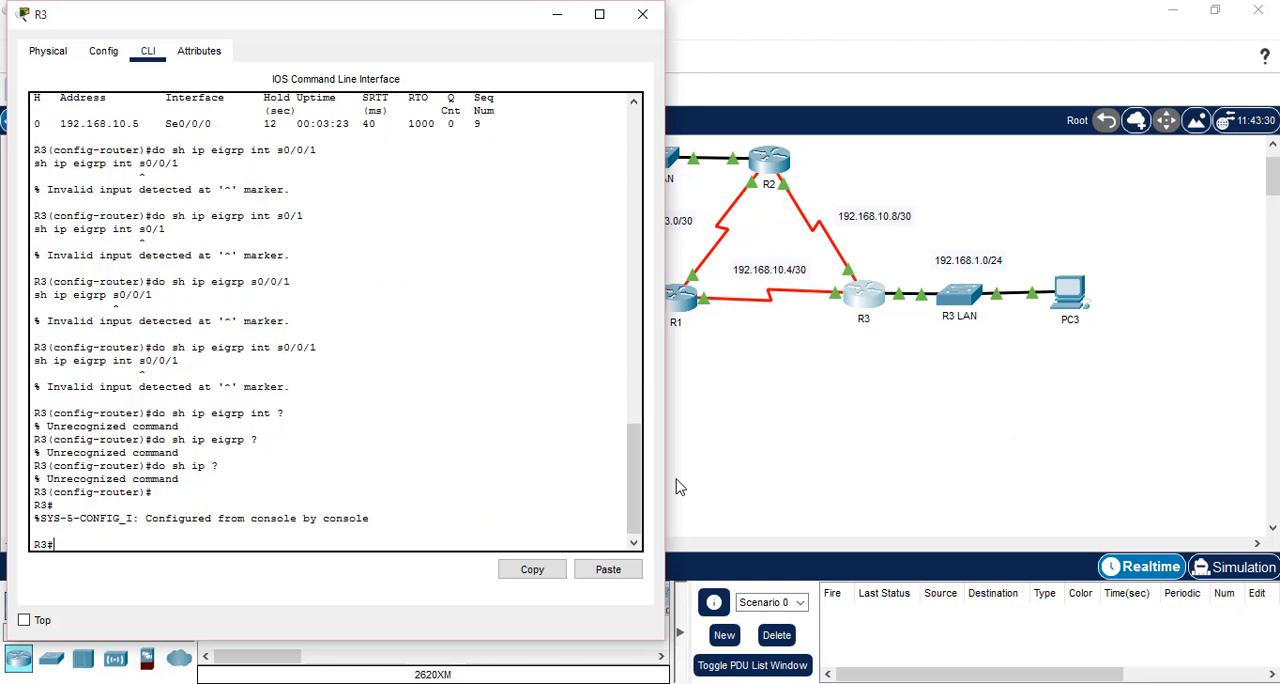
# From R3's privileged mode, list the available show ip eigrp options and display the router's EIGRP interfaces by AS number
pyautogui.write('sh ip')
pyautogui.write(' eigrp ?int ')
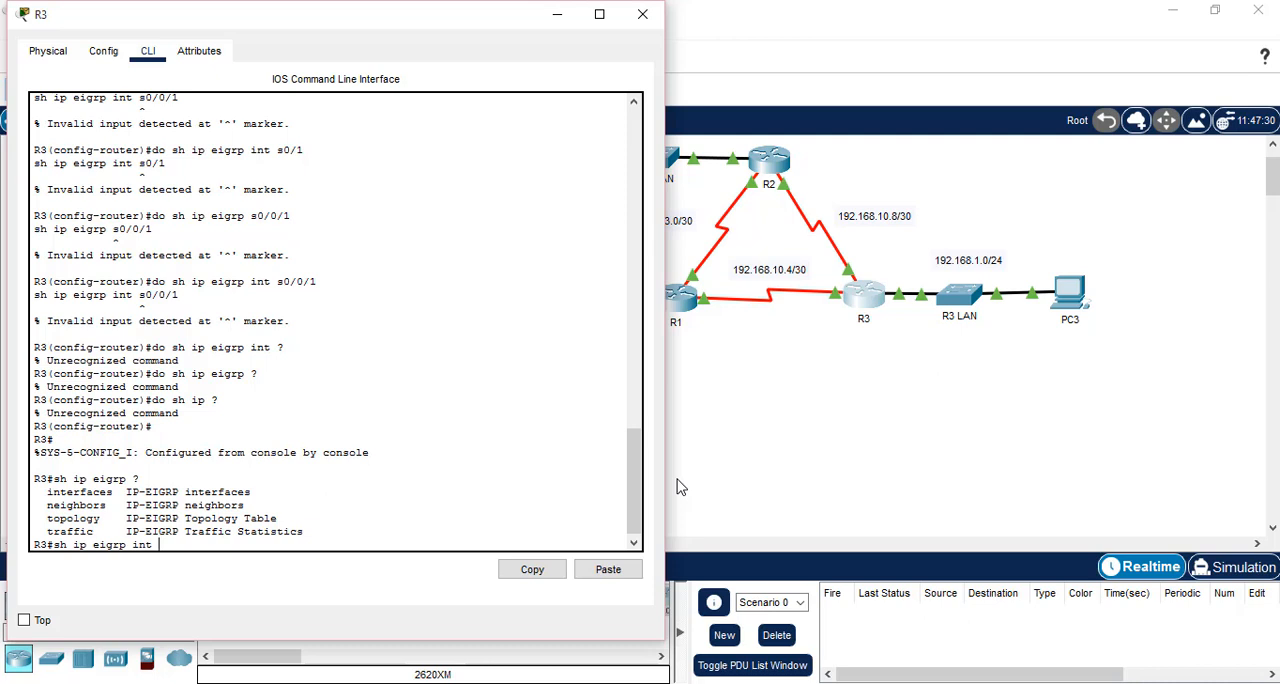
pyautogui.write('?')
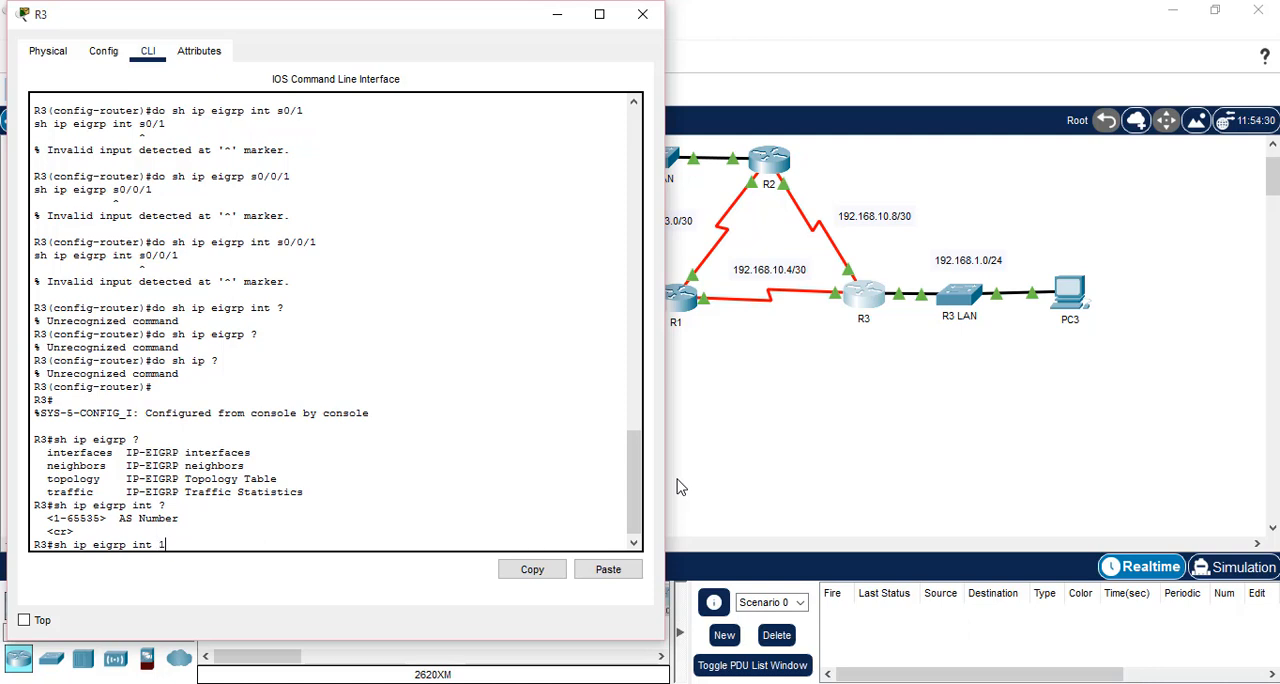
pyautogui.press('Return')
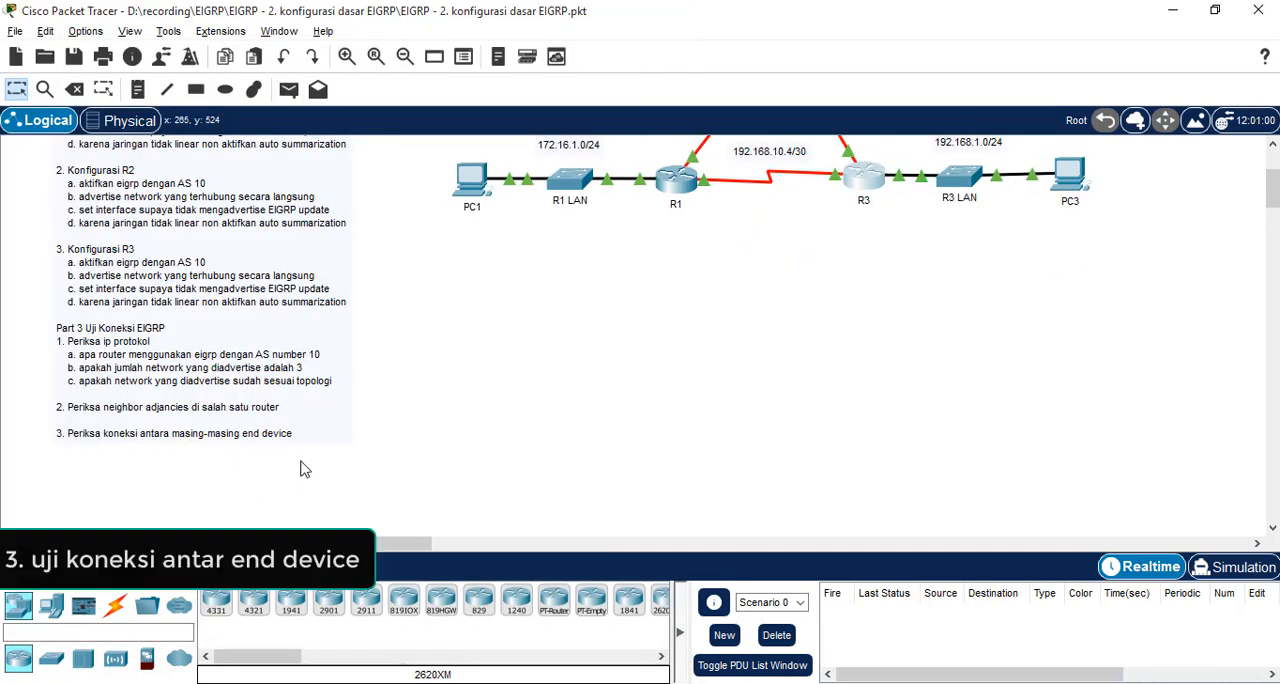
# Test the connection between PC1 and PC2 by sending a simple PDU from PC1 to PC2
pyautogui.scroll(3, 305, 469)
pyautogui.scroll(2, 600, 420)
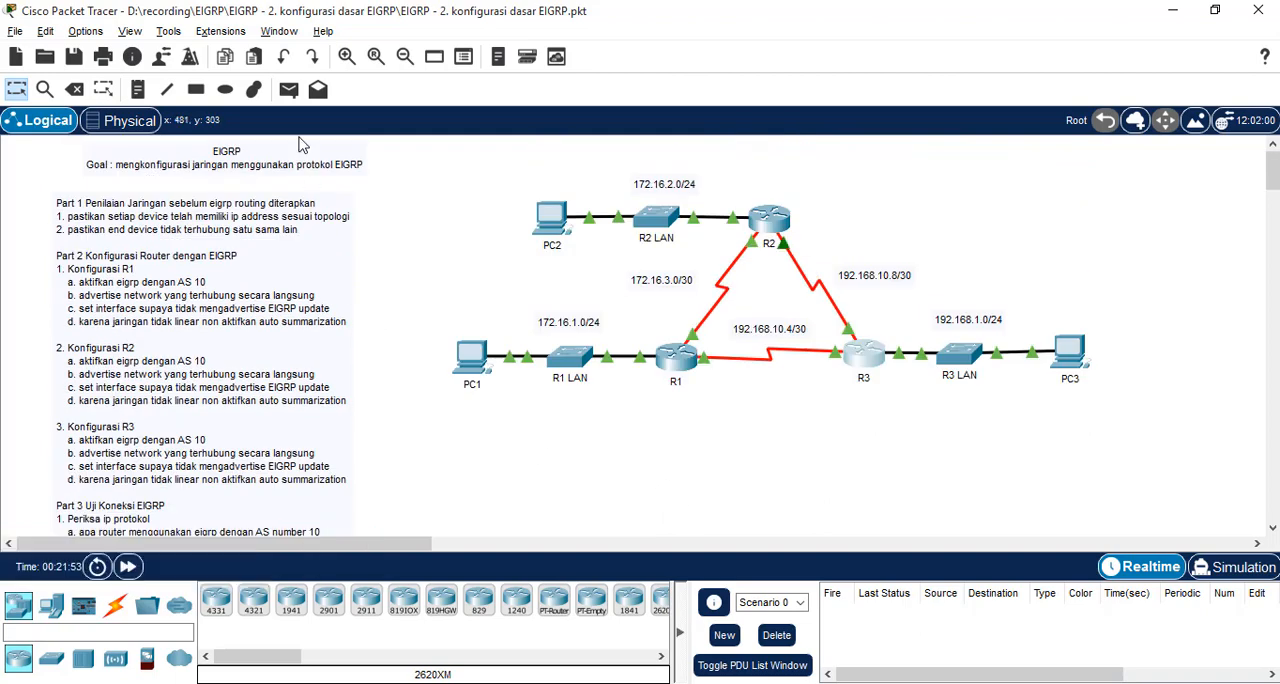
pyautogui.click(289, 89)
pyautogui.click(470, 356)
pyautogui.click(1066, 350)
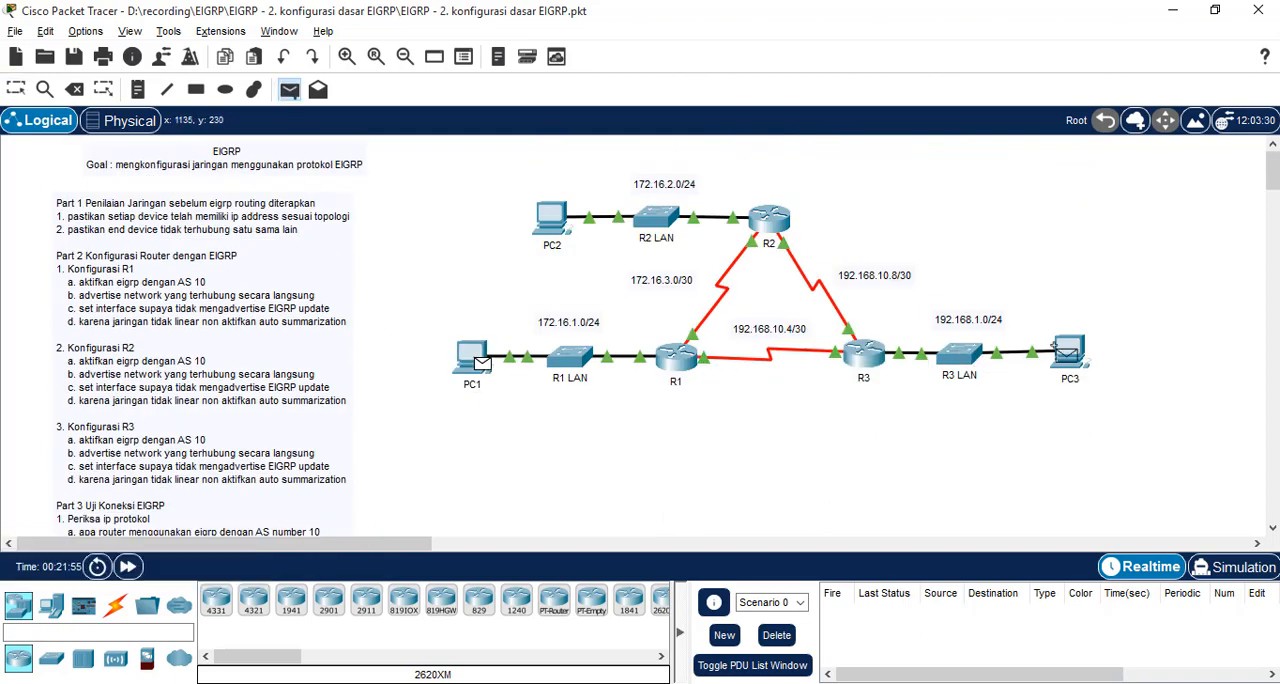
pyautogui.click(551, 217)
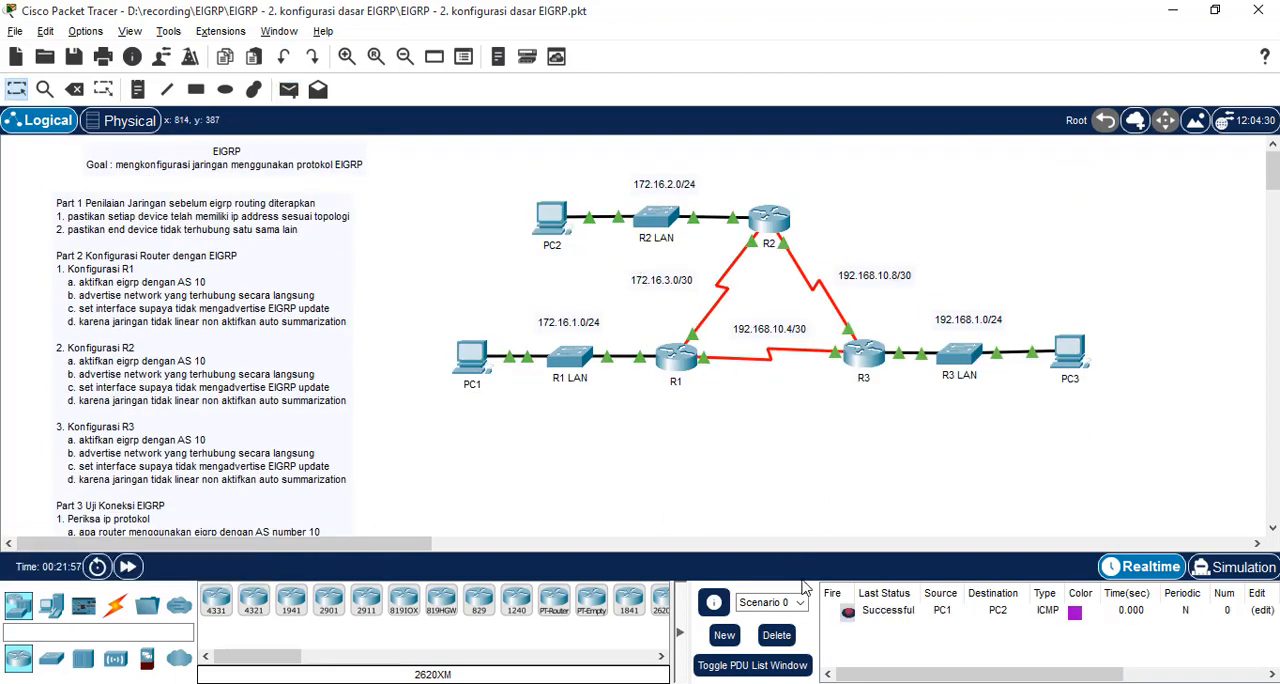
# Test the remaining end-device connections by sending simple PDUs from PC2 to PC3 and from PC1 to PC3
pyautogui.click(289, 89)
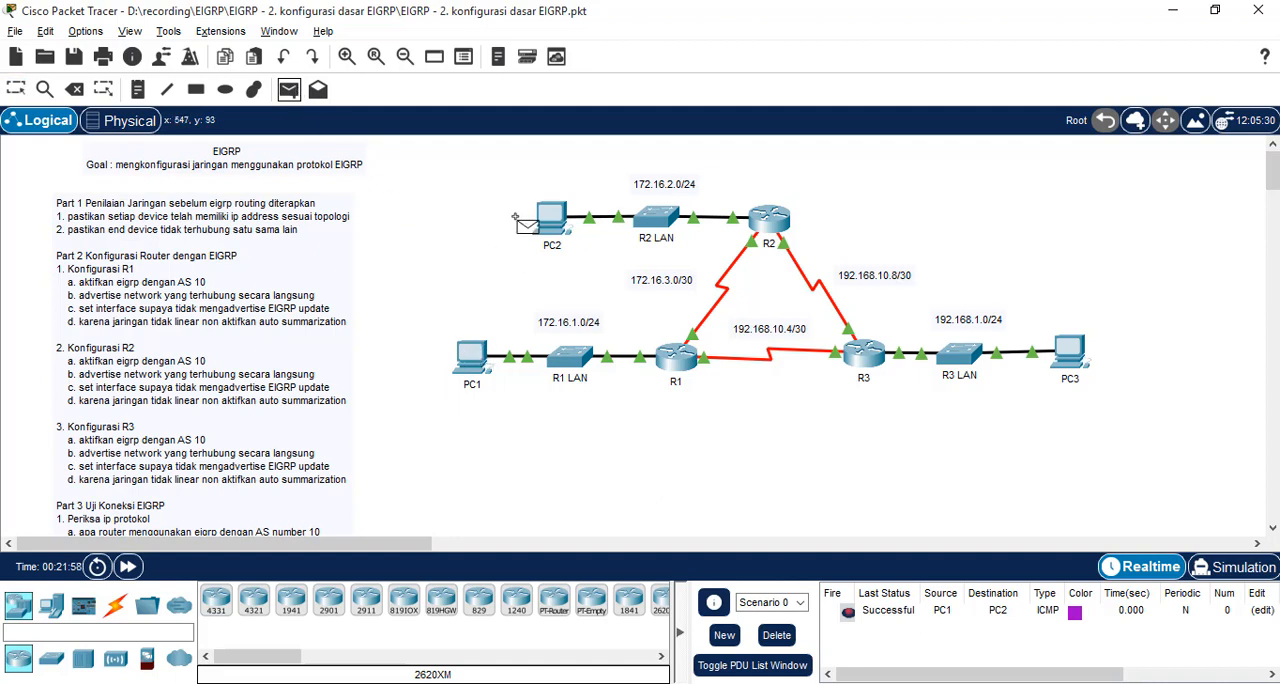
pyautogui.click(551, 217)
pyautogui.click(1068, 358)
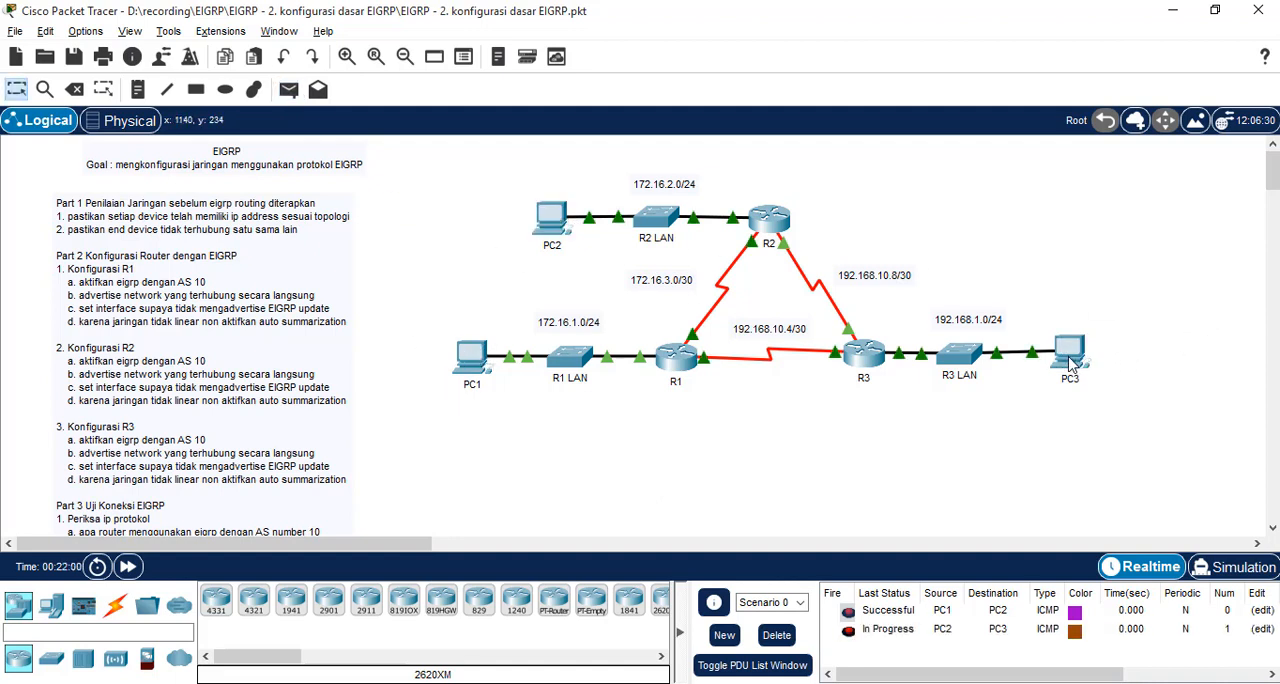
pyautogui.click(289, 89)
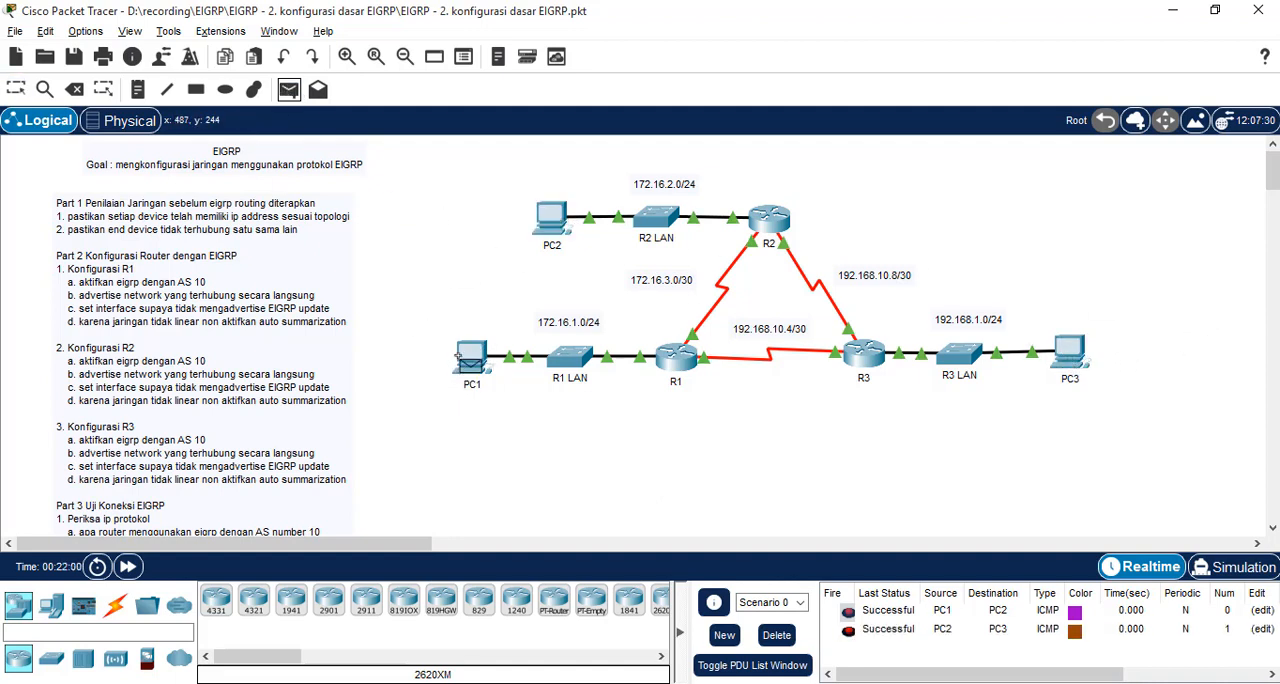
pyautogui.click(462, 356)
pyautogui.click(1070, 362)
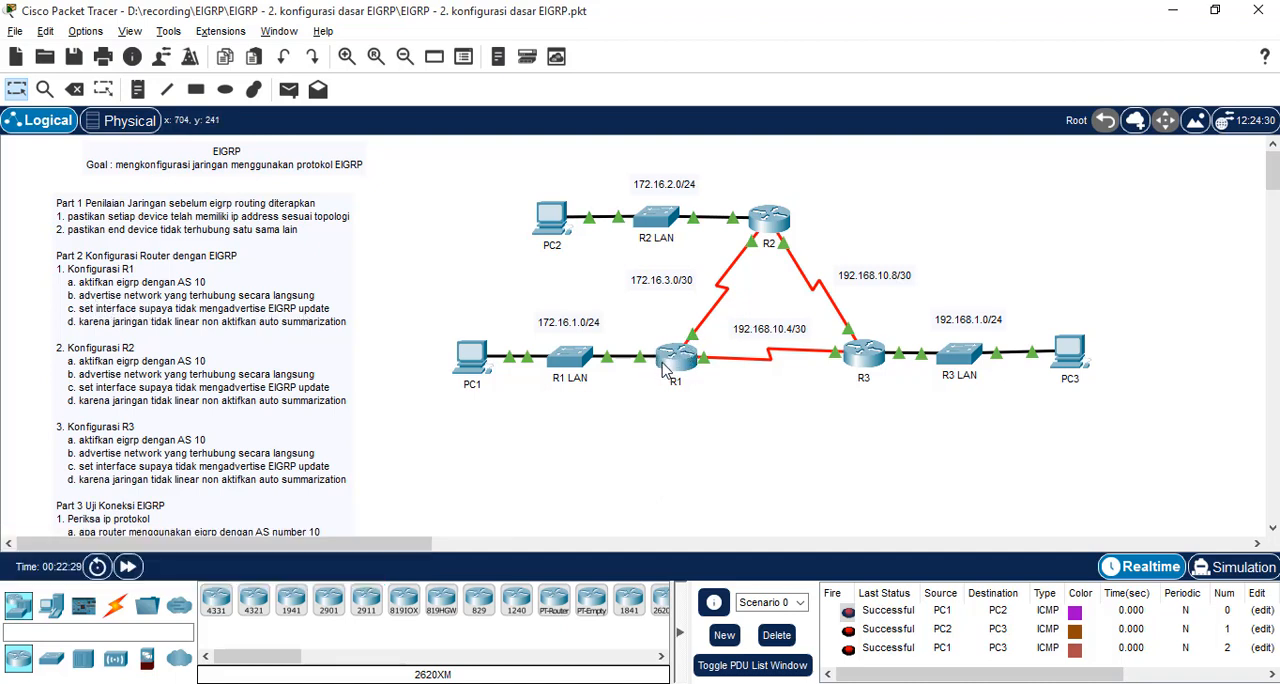
pyautogui.moveTo(670, 366)
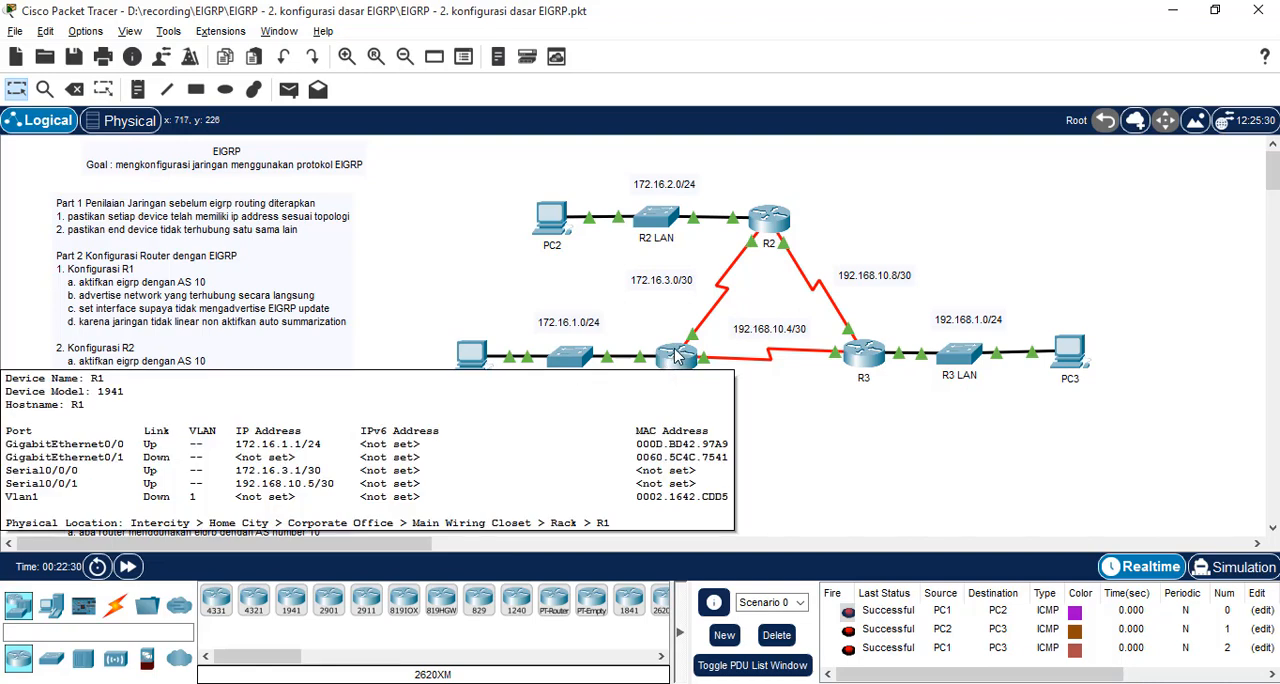